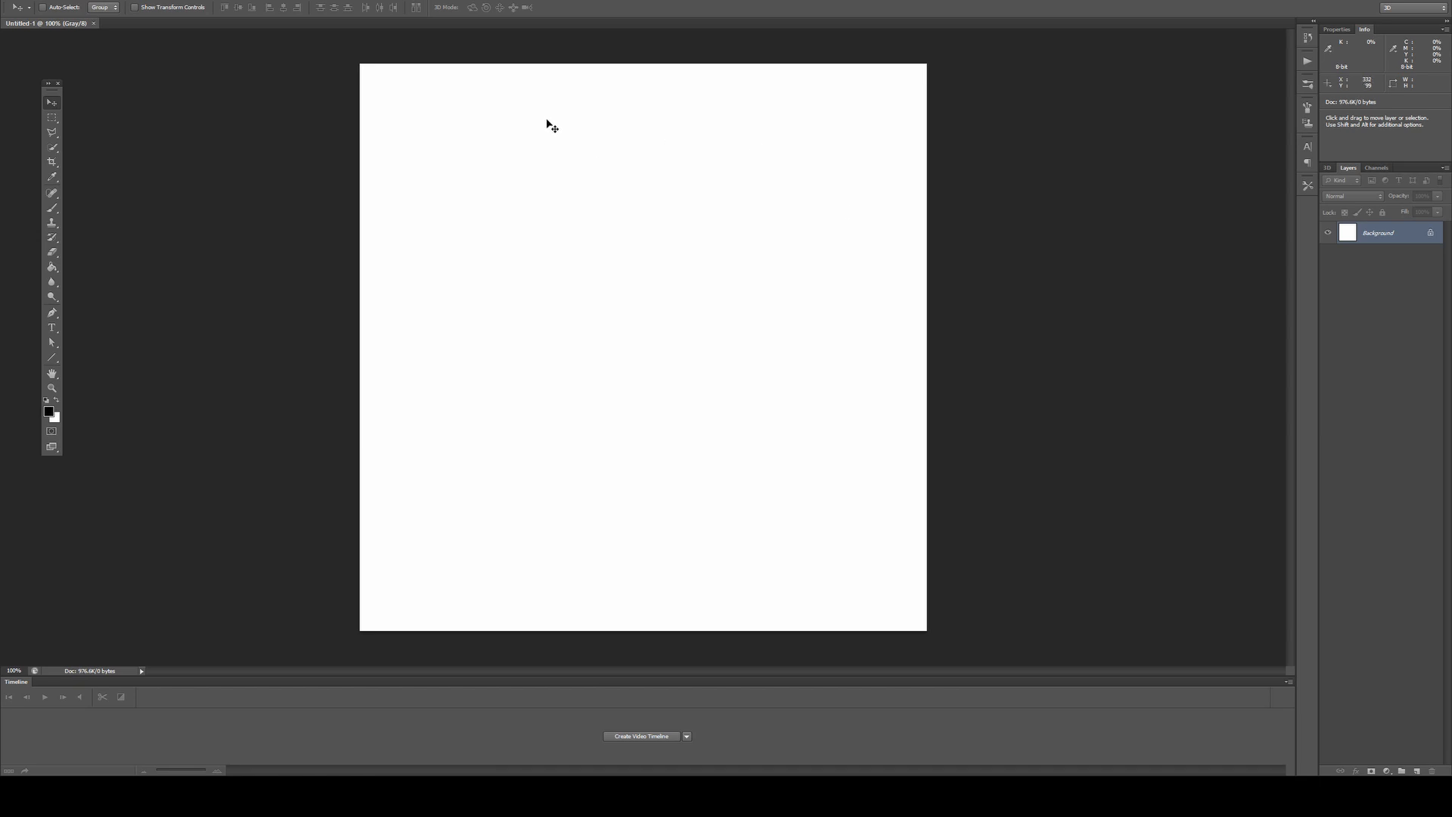
# Add the text "HELLO" in black Arial Regular to the upper half of the blank canvas
pyautogui.press('t')
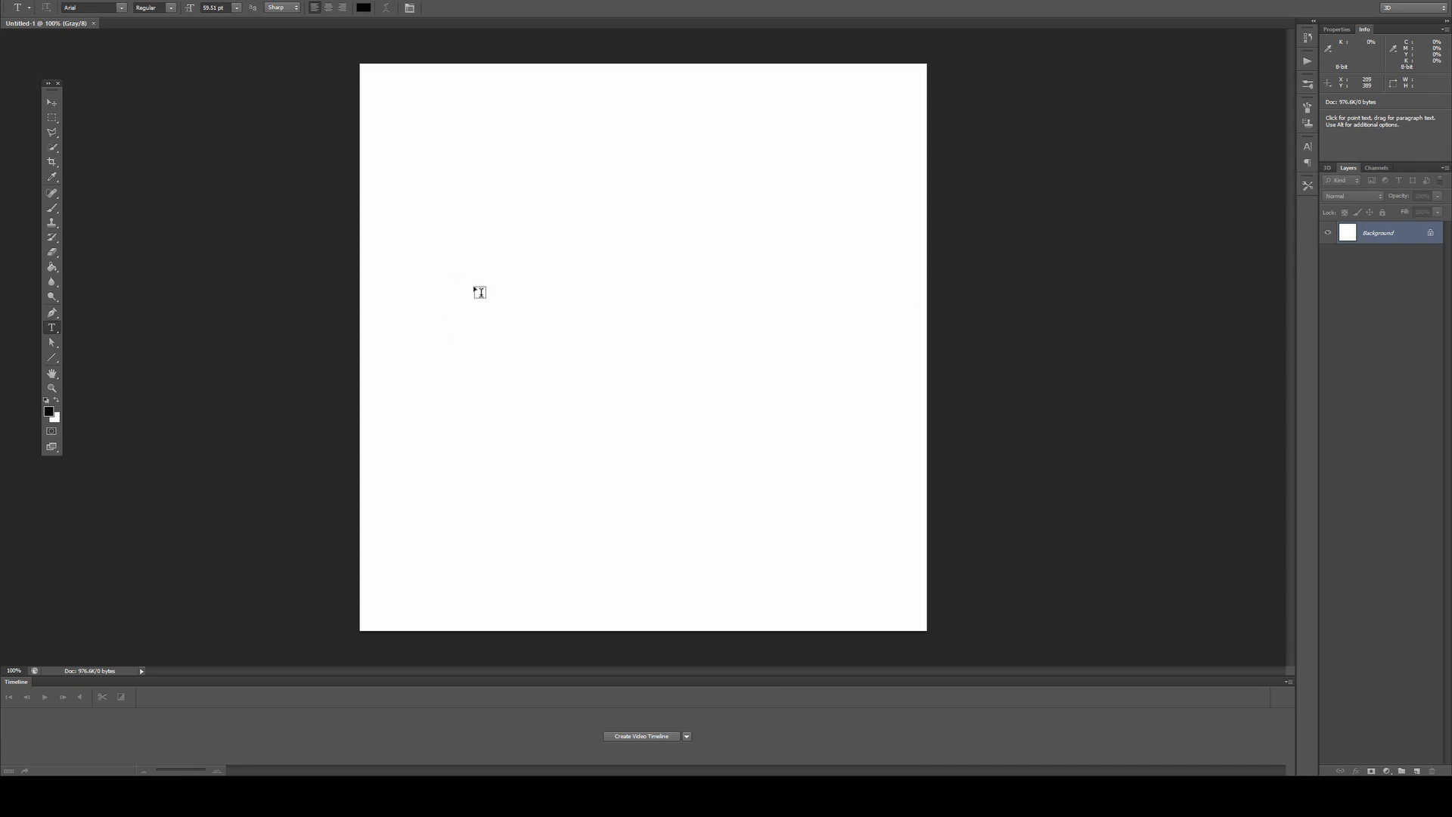
pyautogui.click(449, 260)
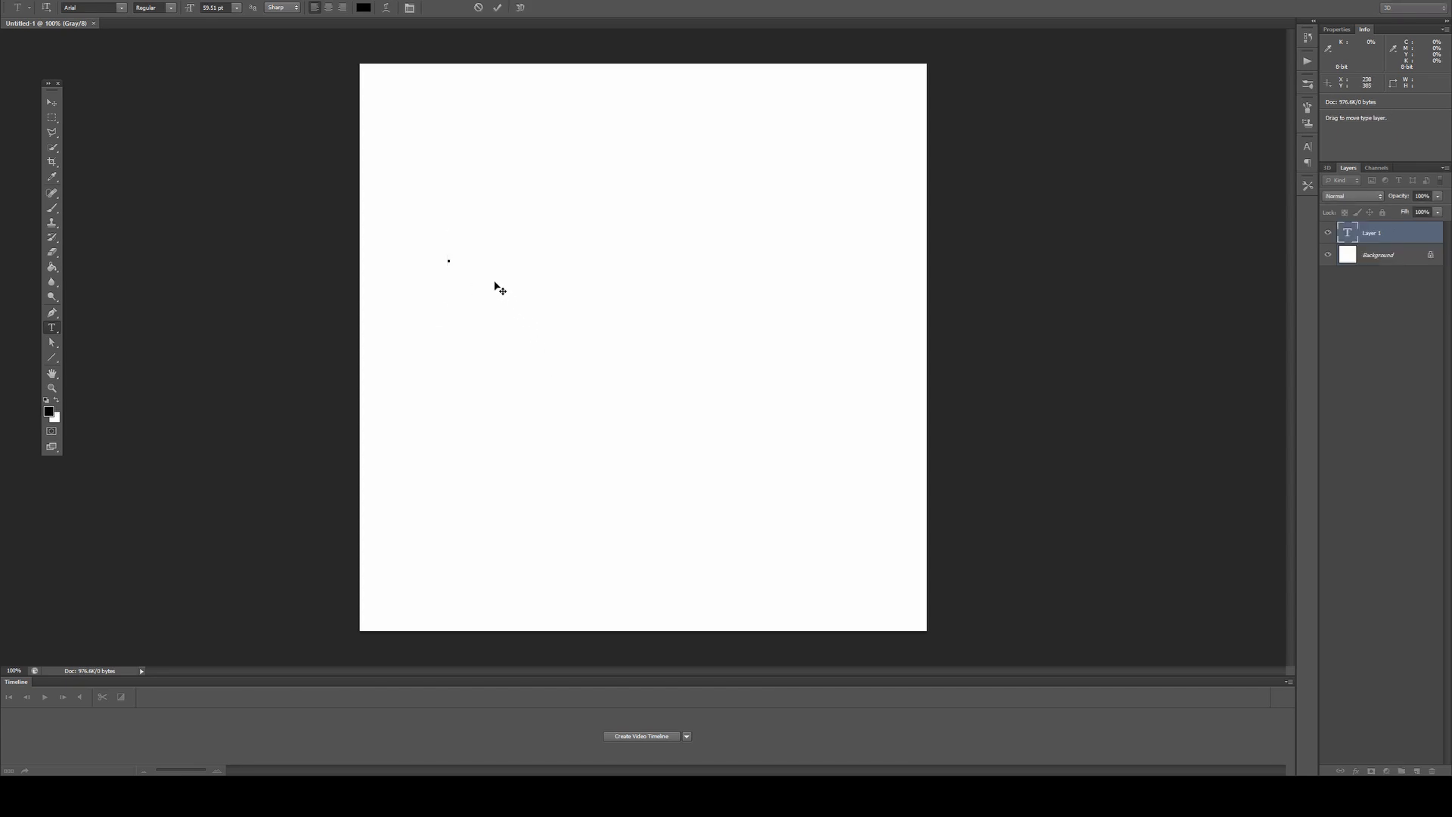
pyautogui.write('HELLO')
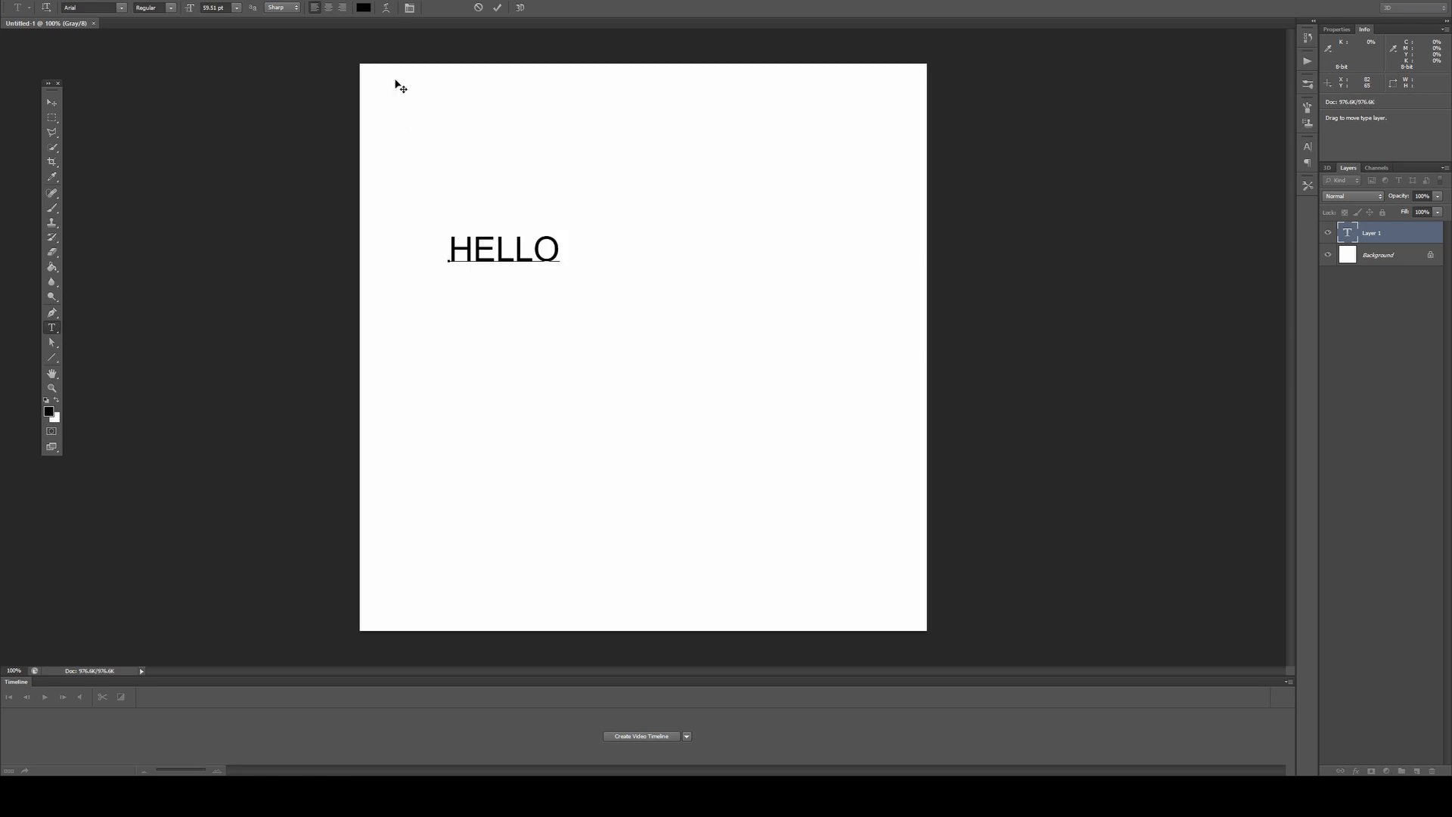
pyautogui.click(497, 7)
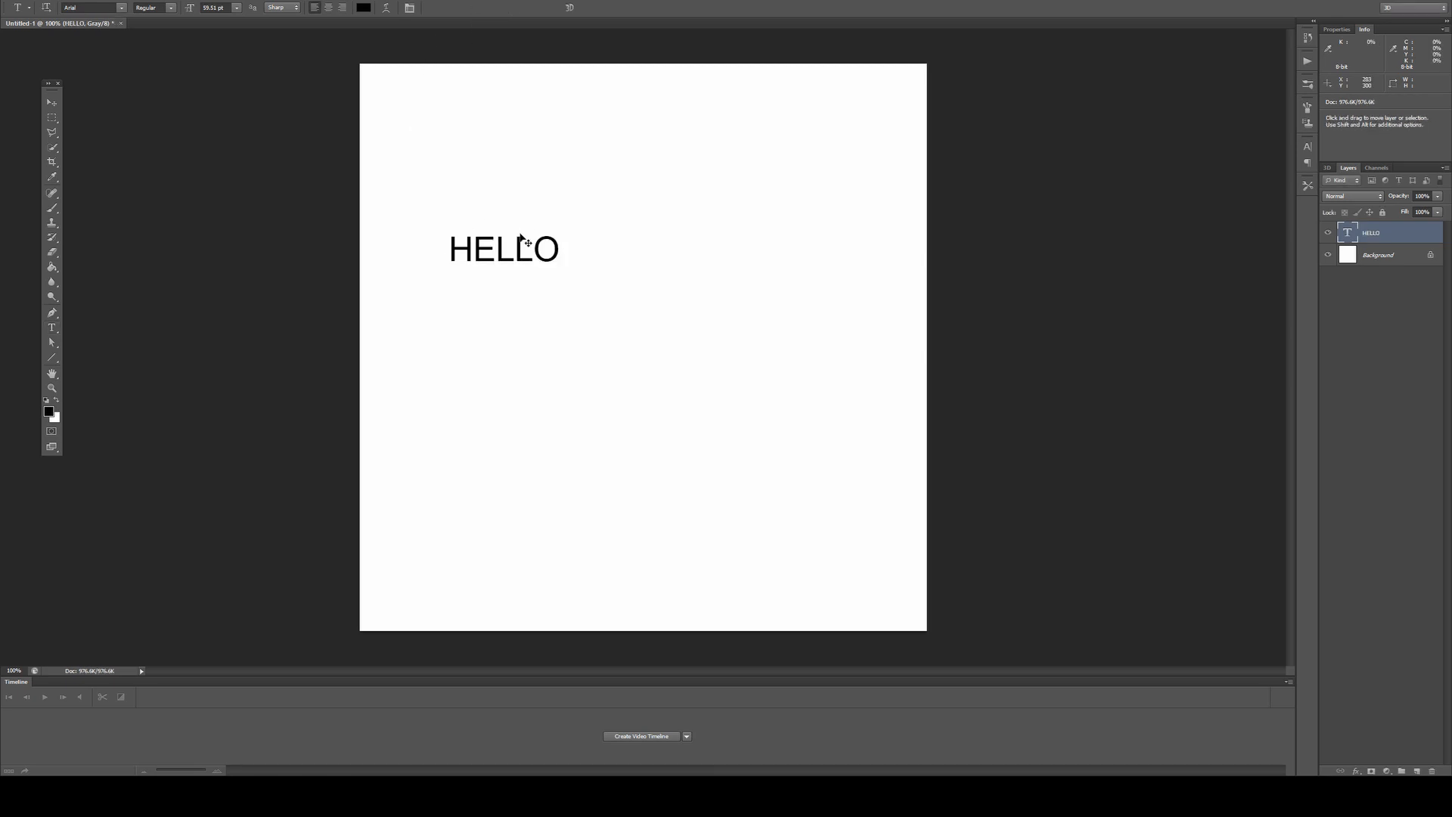
# Scale the HELLO text up to nearly the full canvas width and centre it horizontally on the Background layer
pyautogui.hotkey('ctrl', 't')
pyautogui.keyDown('alt'); pyautogui.keyDown('shift'); pyautogui.moveTo(561, 270); pyautogui.dragTo(657, 352); pyautogui.keyUp('shift'); pyautogui.keyUp('alt')
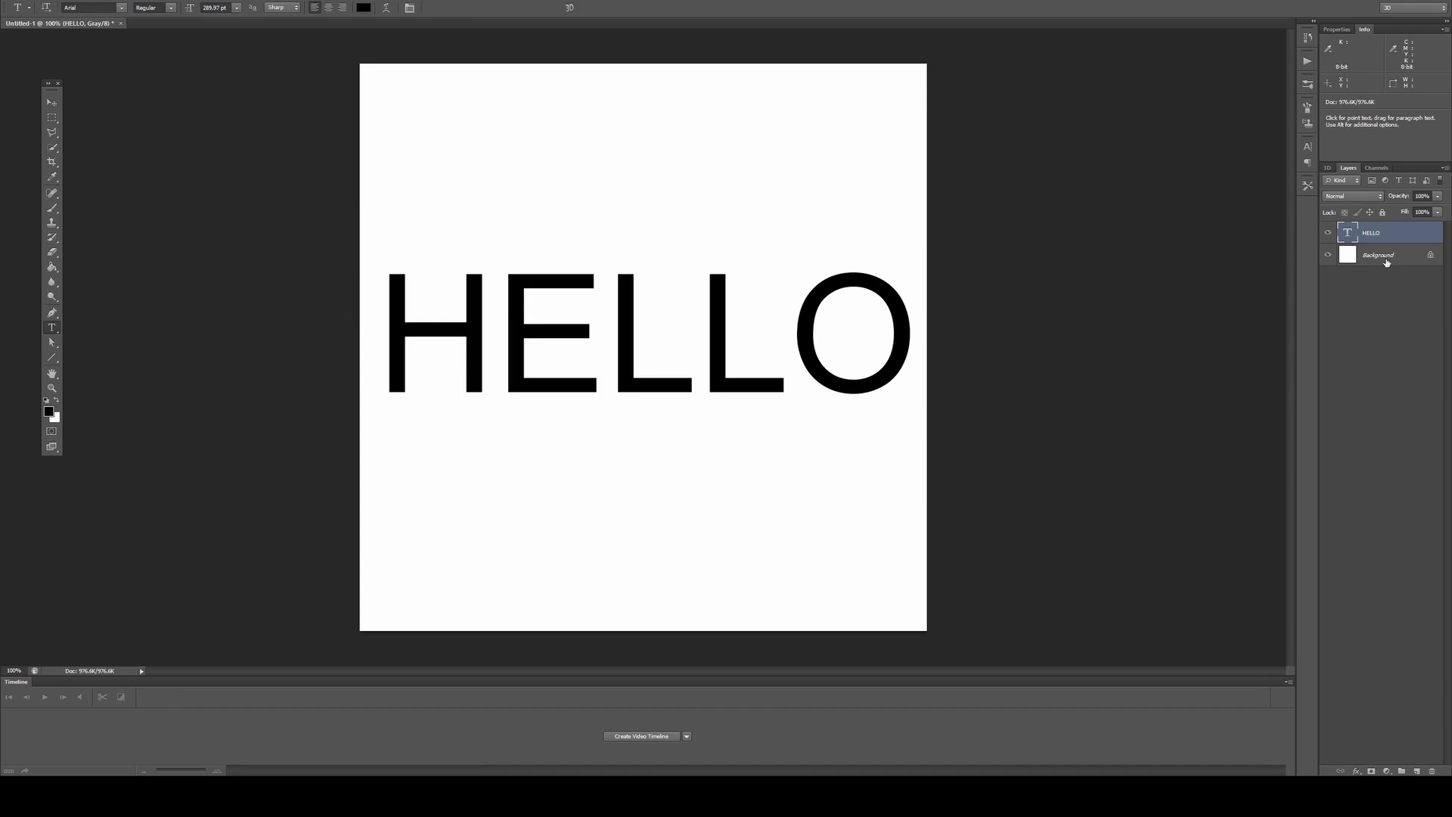
pyautogui.keyDown('ctrl'); pyautogui.click(1385, 260); pyautogui.keyUp('ctrl')
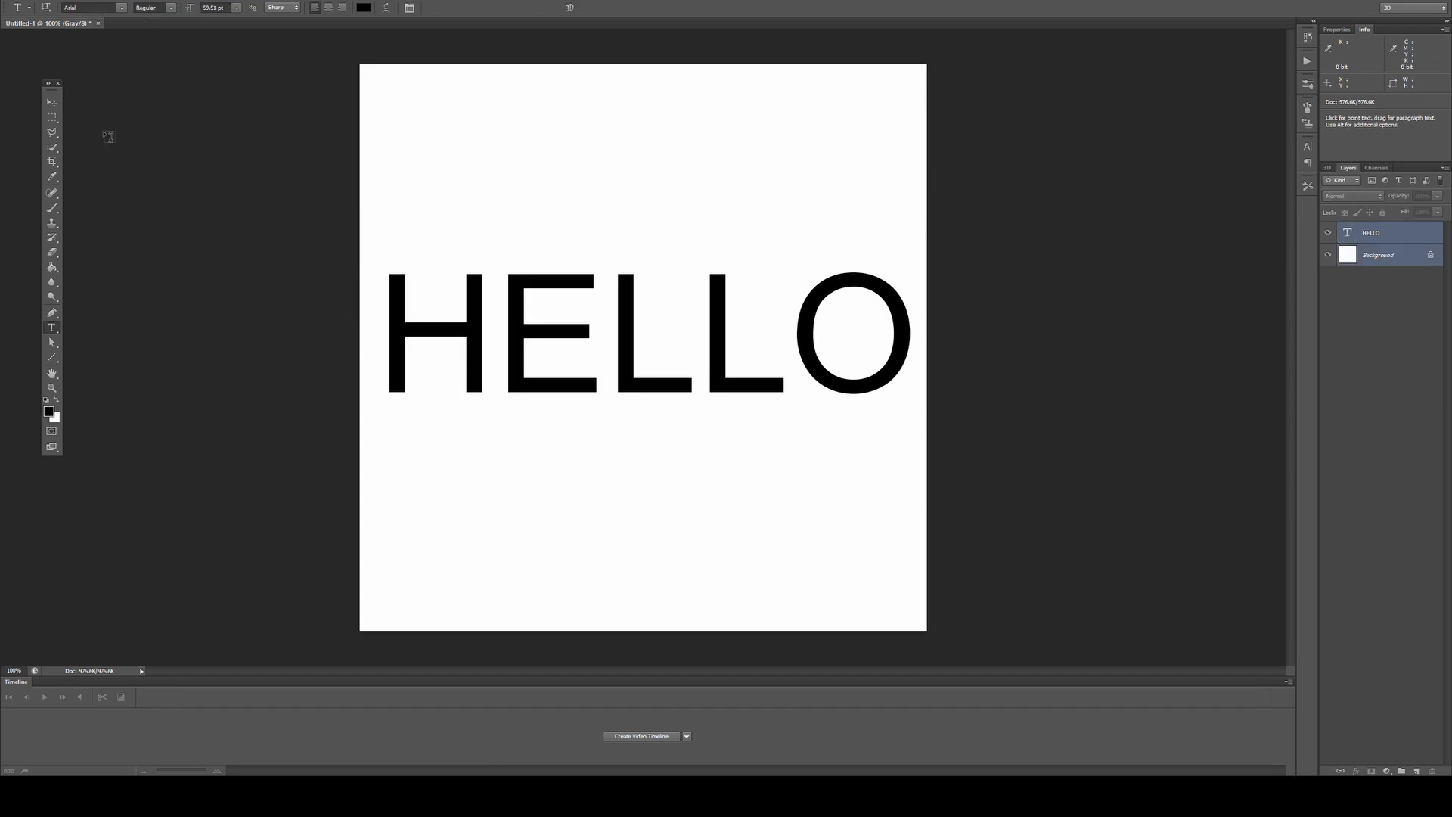
pyautogui.press('v')
pyautogui.click(283, 9)
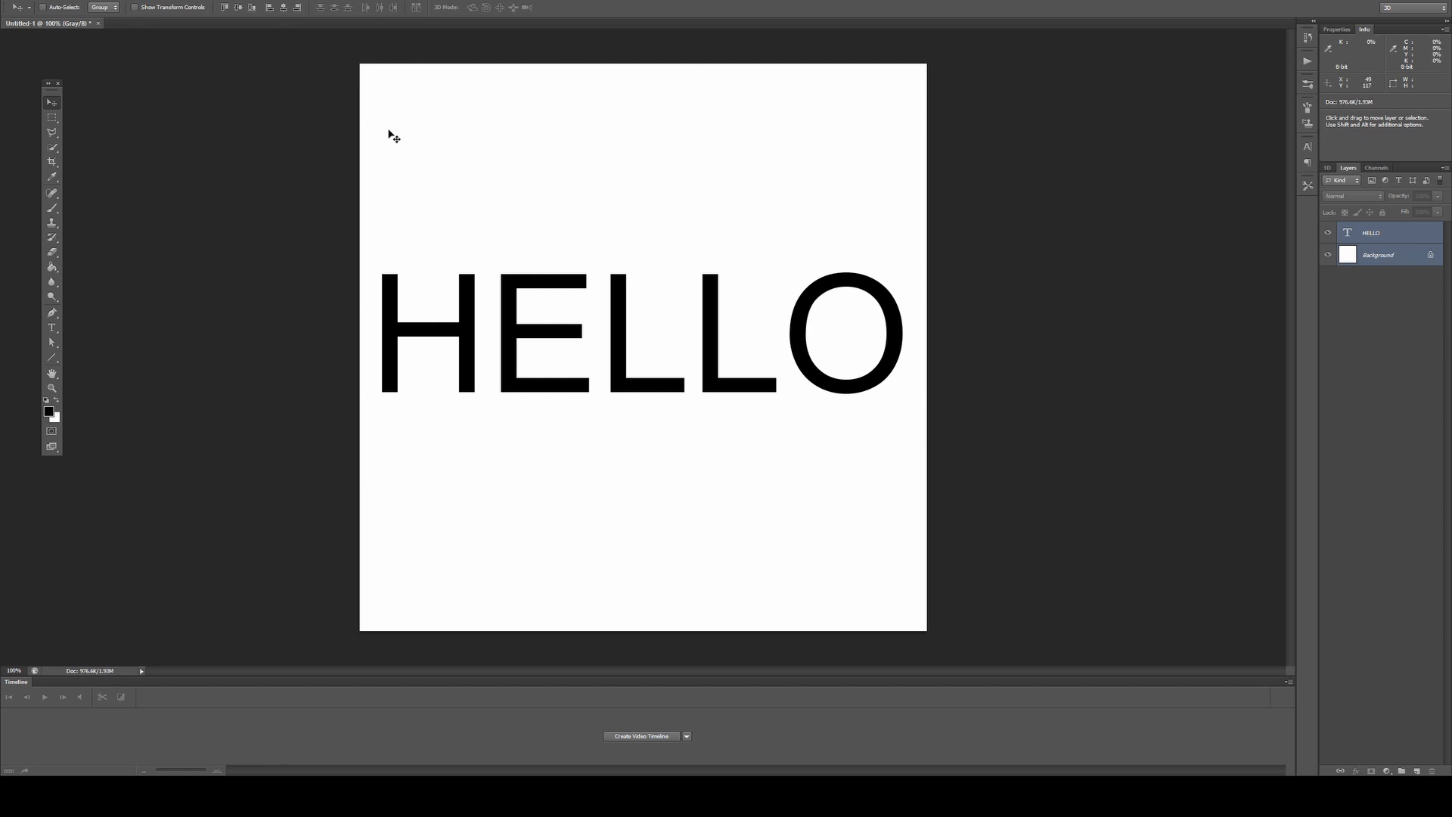
pyautogui.press('a')
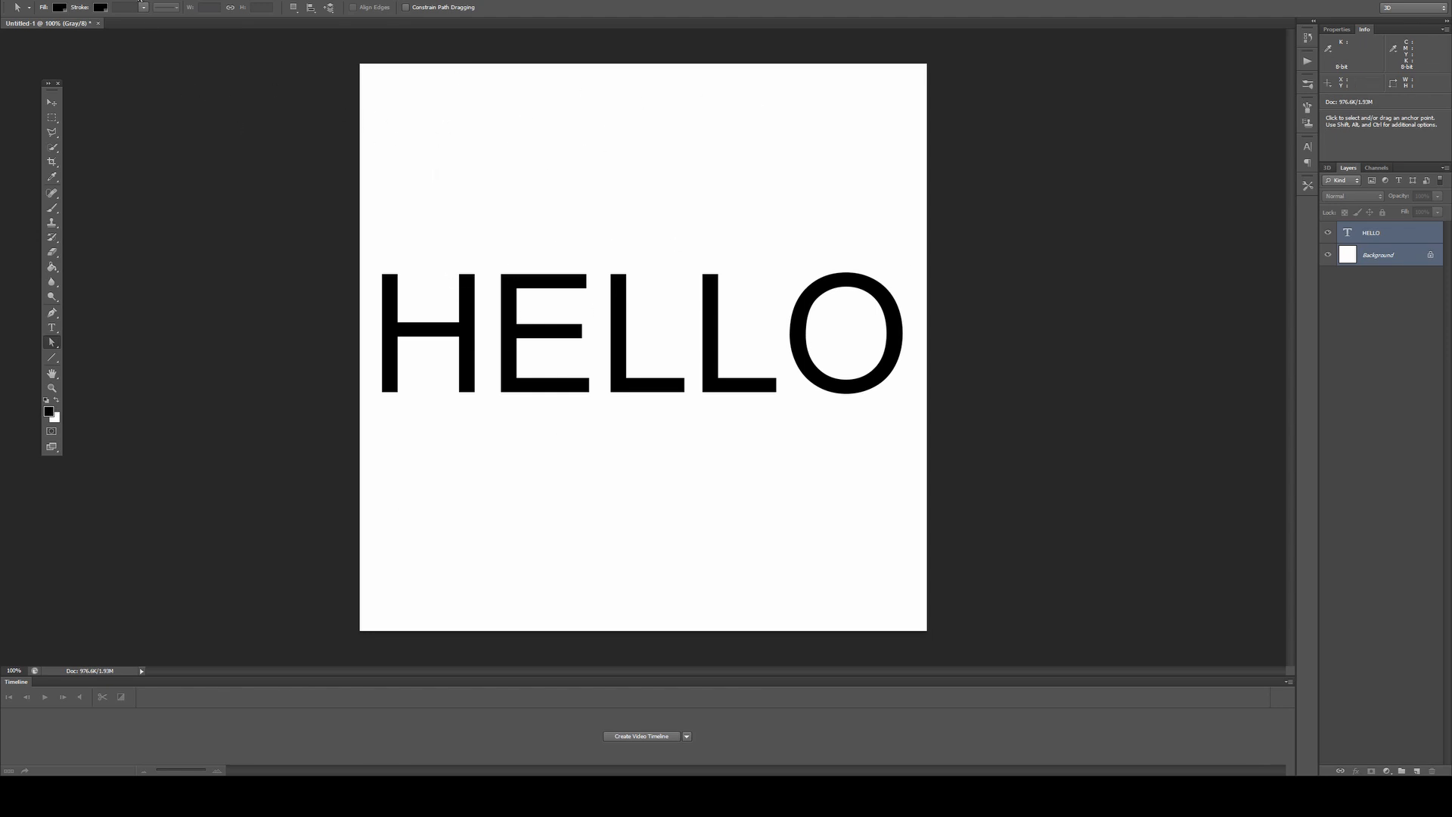
# Save the image as the PNG file cloudText.png in the cloud folder
pyautogui.click(30, 0)
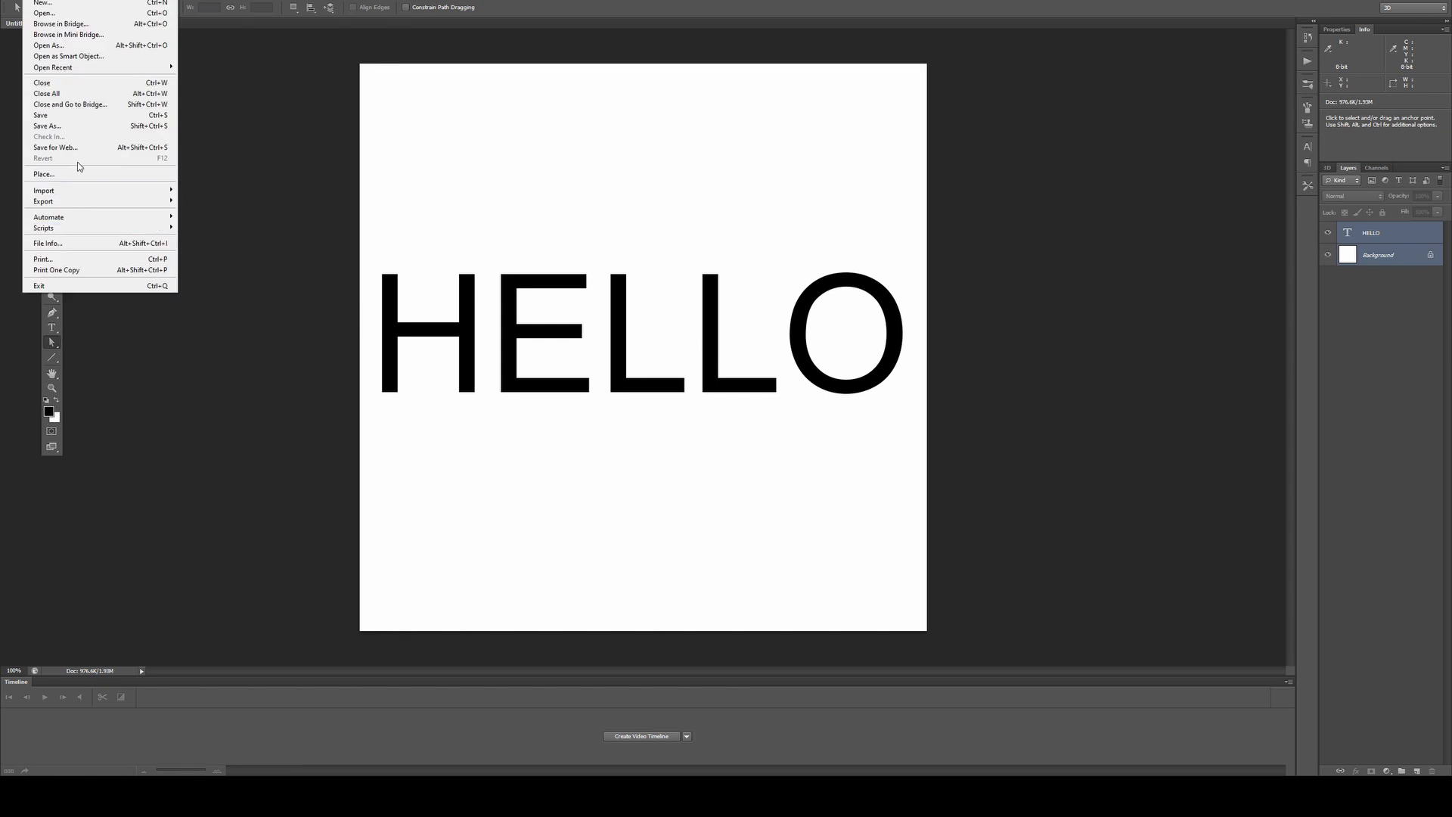
pyautogui.click(47, 126)
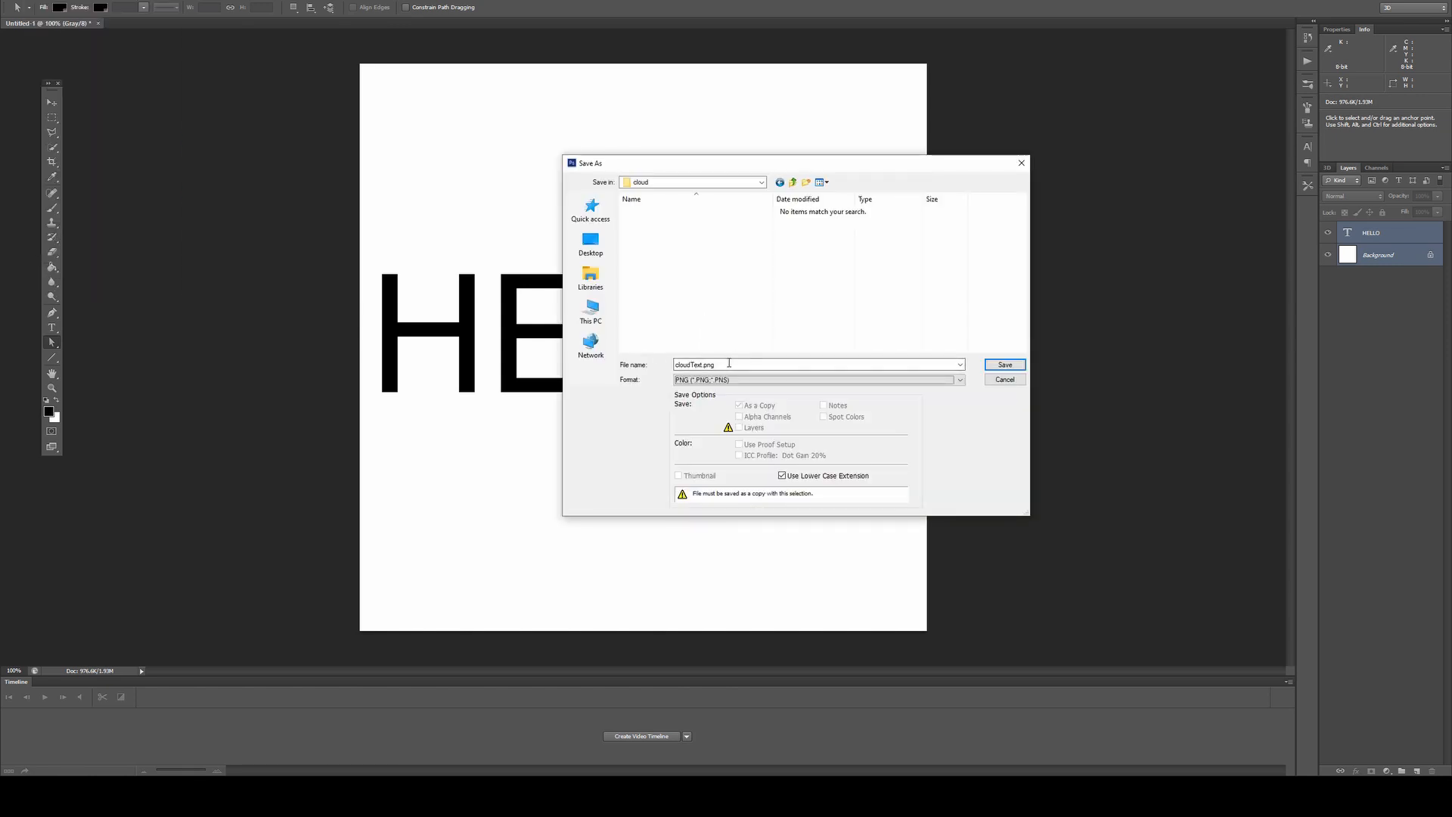
pyautogui.doubleClick(690, 364)
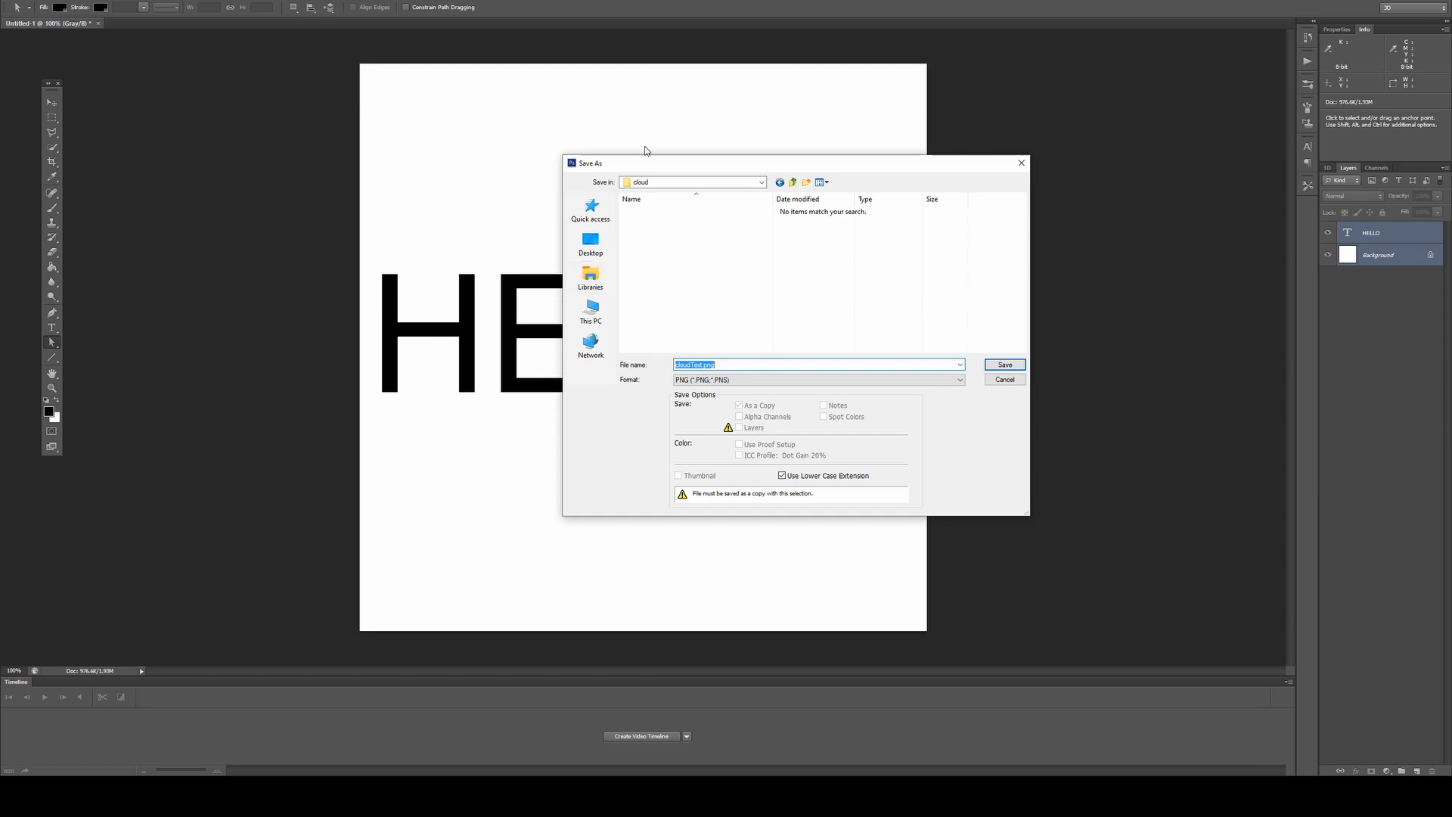
pyautogui.click(1004, 365)
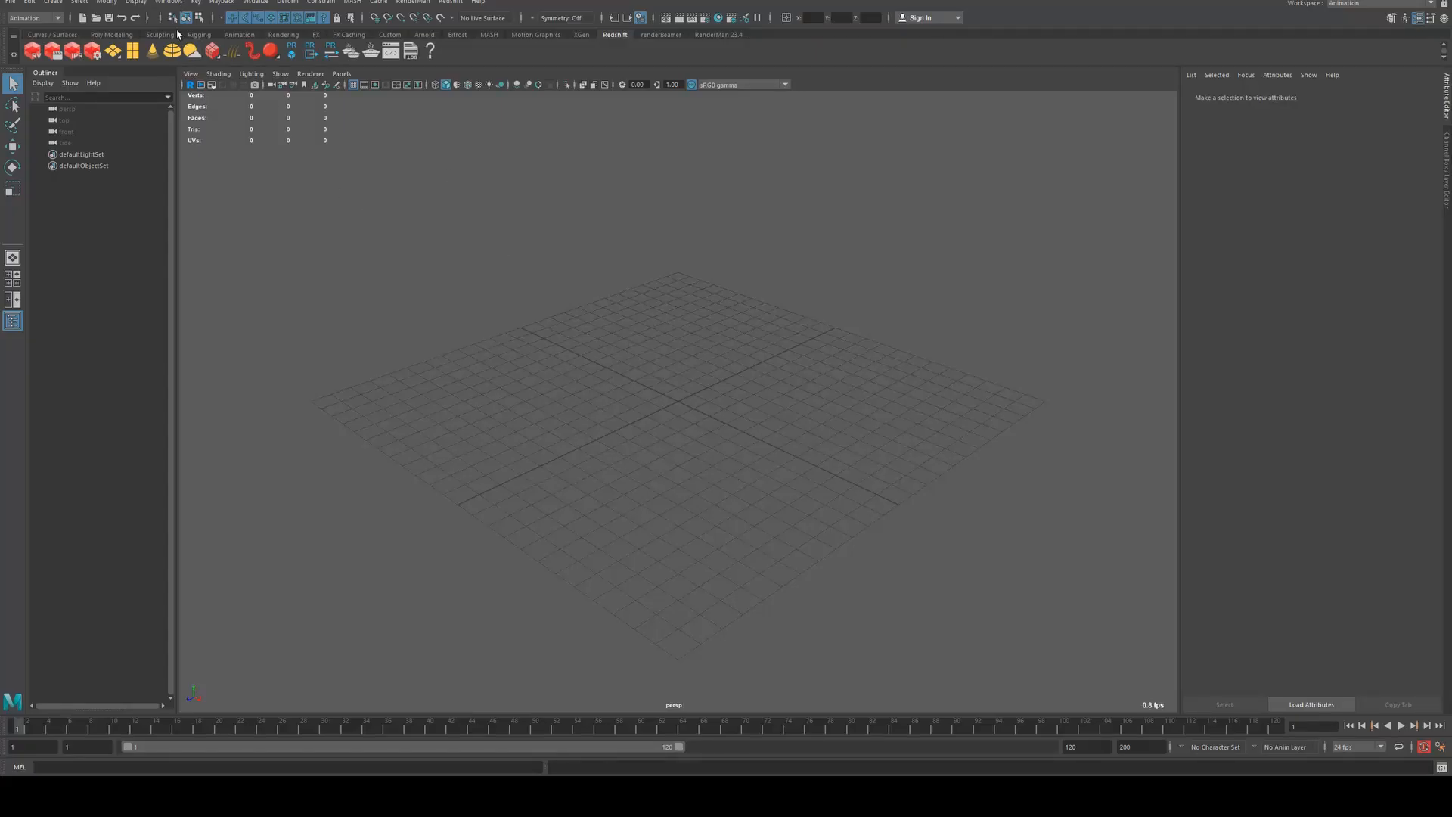
# Switch to Maya and create a polygon plane at the origin of the empty scene
pyautogui.click(111, 35)
pyautogui.click(132, 51)
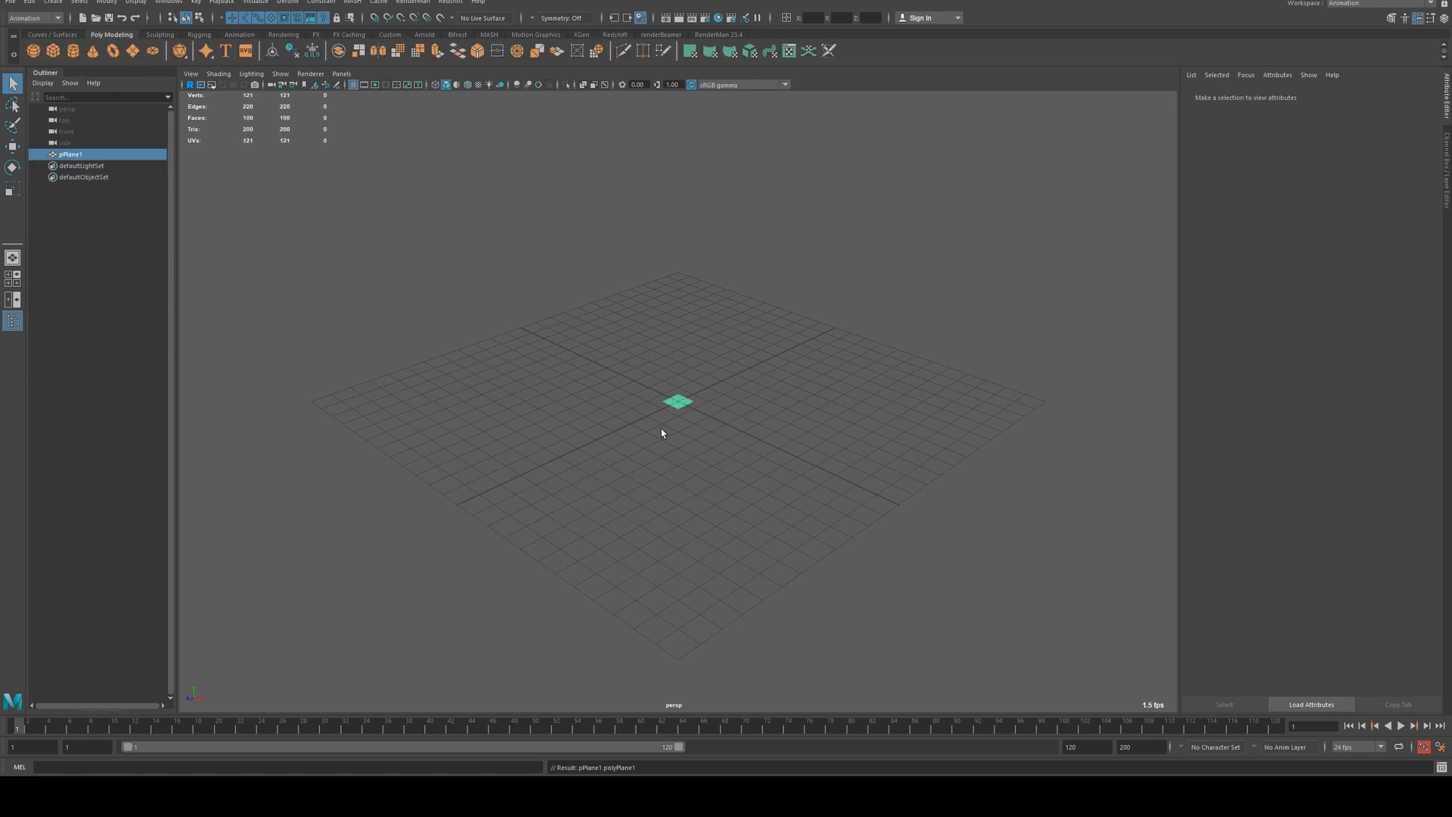
pyautogui.press('f')
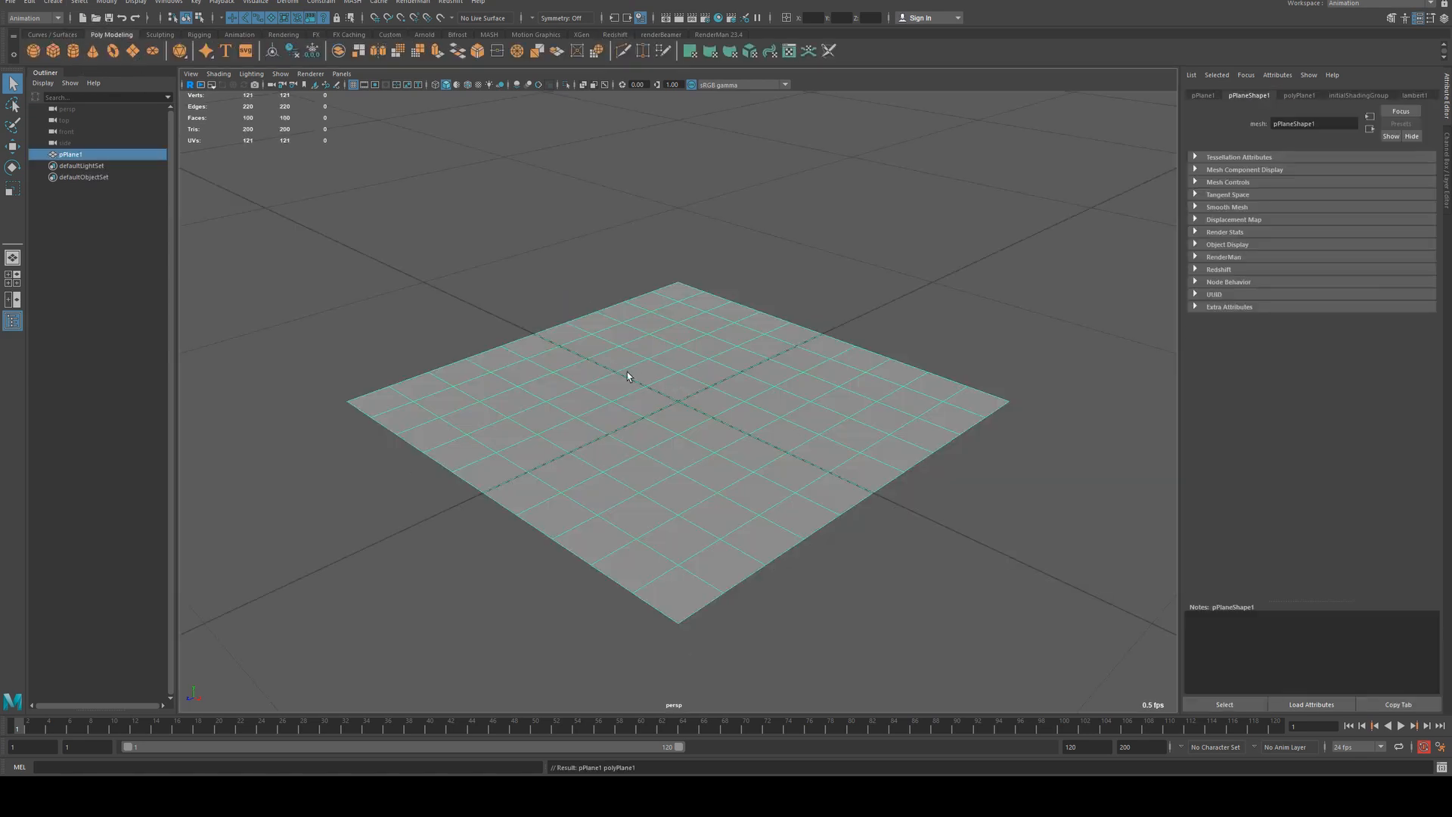
pyautogui.keyDown('alt'); pyautogui.moveTo(627, 371); pyautogui.dragTo(686, 420); pyautogui.keyUp('alt')
pyautogui.scroll(-6, 788, 453)
# Set the plane's width and height subdivisions to 50
pyautogui.click(1450, 197)
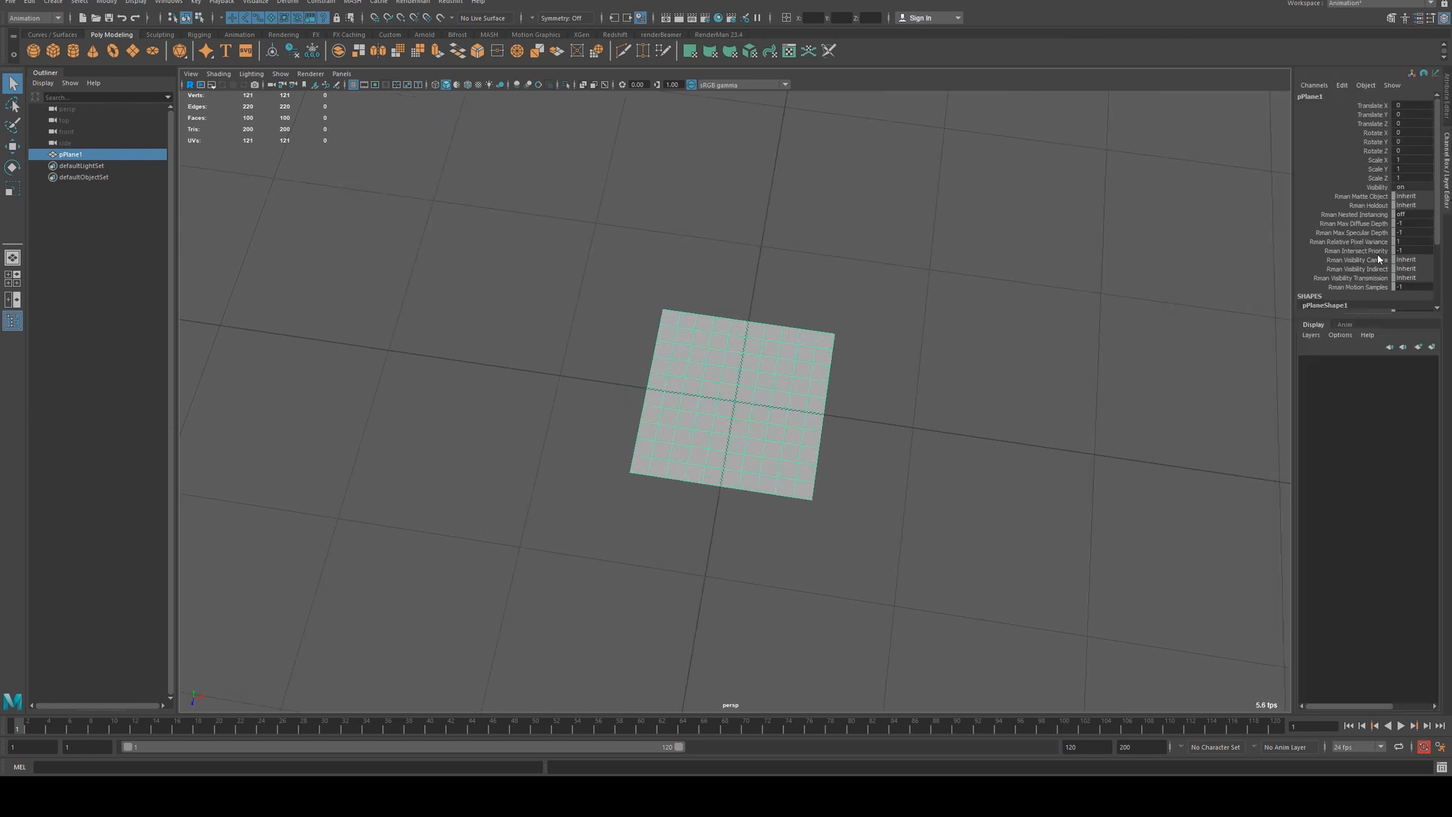
pyautogui.scroll(-4, 1381, 258)
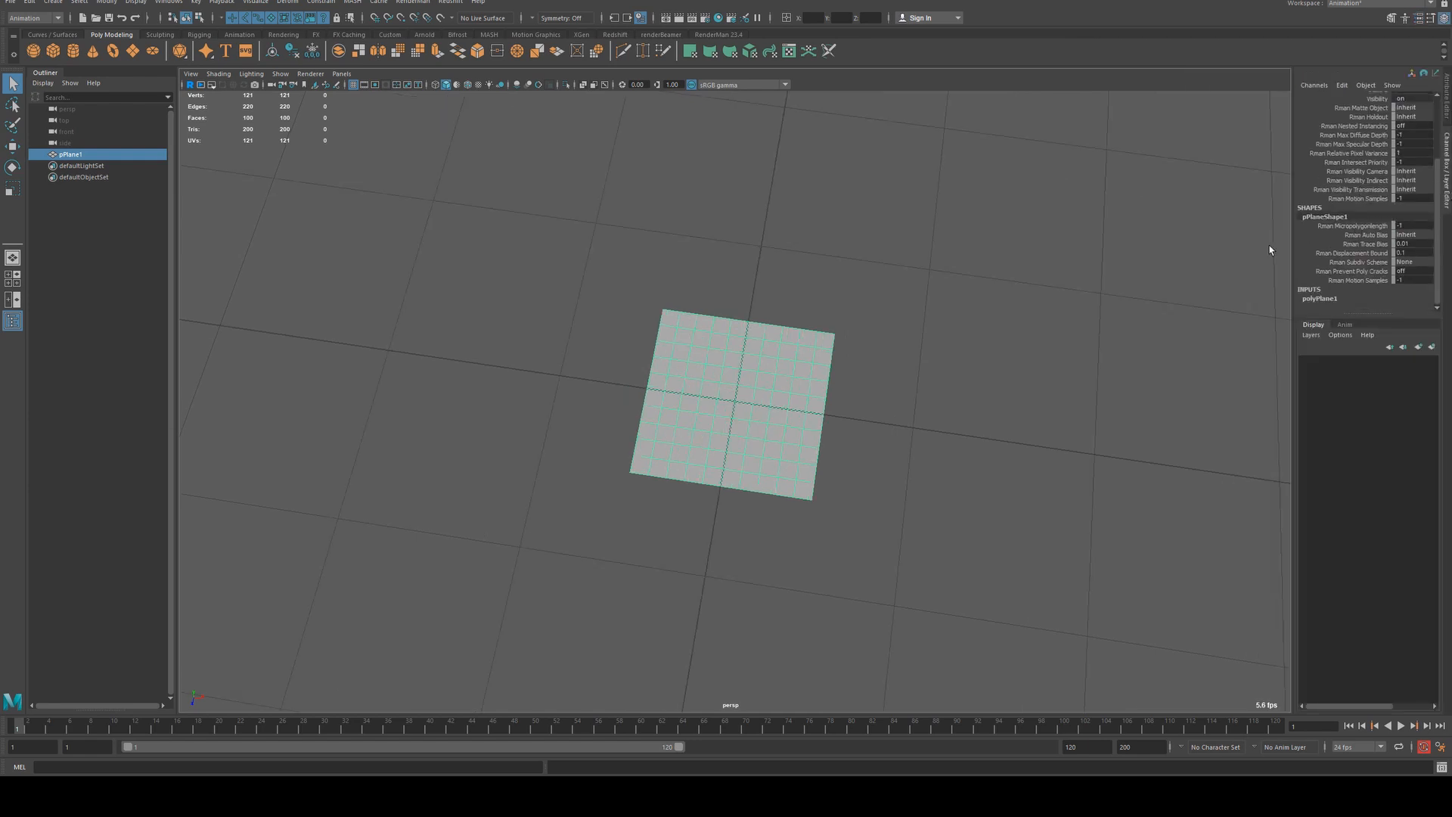
pyautogui.click(1323, 298)
pyautogui.moveTo(1368, 280); pyautogui.dragTo(1366, 290)
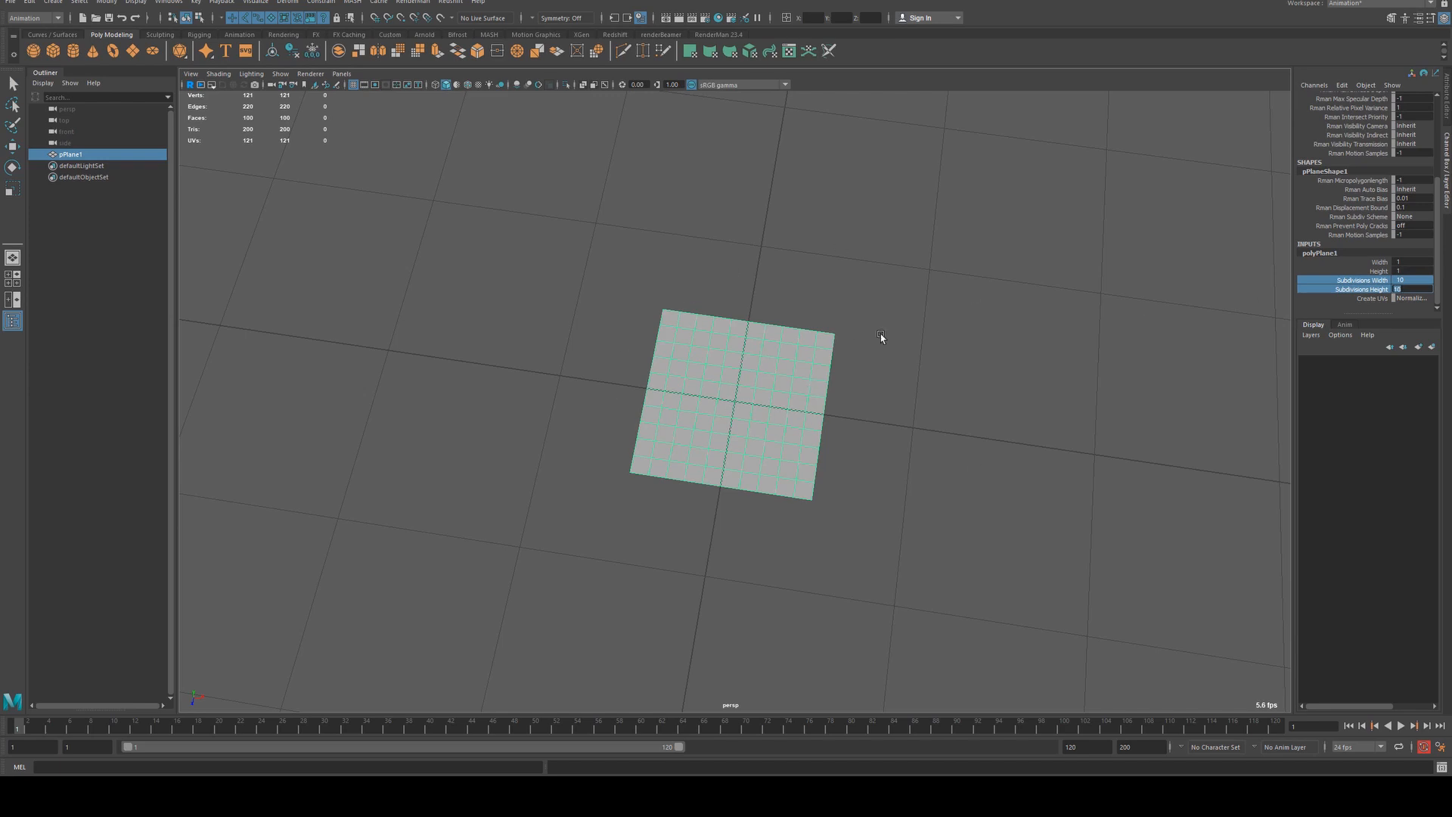
pyautogui.write('50')
pyautogui.press('Return')
pyautogui.keyDown('alt'); pyautogui.moveTo(632, 327); pyautogui.dragTo(733, 283); pyautogui.keyUp('alt')
pyautogui.click(733, 283)
pyautogui.keyDown('alt'); pyautogui.moveTo(538, 334); pyautogui.dragTo(799, 401, button='right'); pyautogui.keyUp('alt')
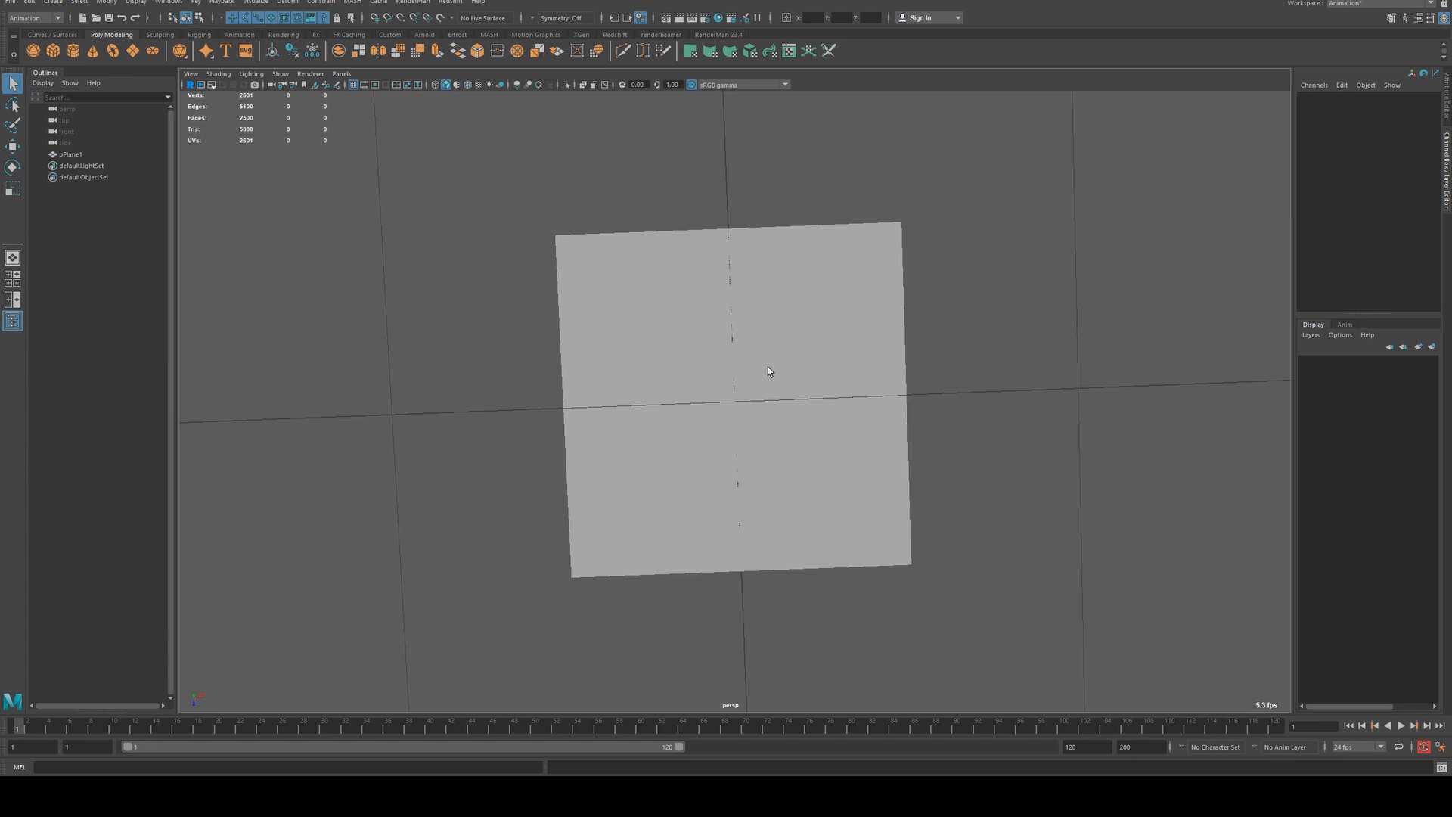
# Open the Texture to Geometry options for the selected plane and choose cloudText.png as the input image
pyautogui.click(628, 268)
pyautogui.keyDown('alt'); pyautogui.moveTo(462, 306); pyautogui.dragTo(545, 302); pyautogui.keyUp('alt')
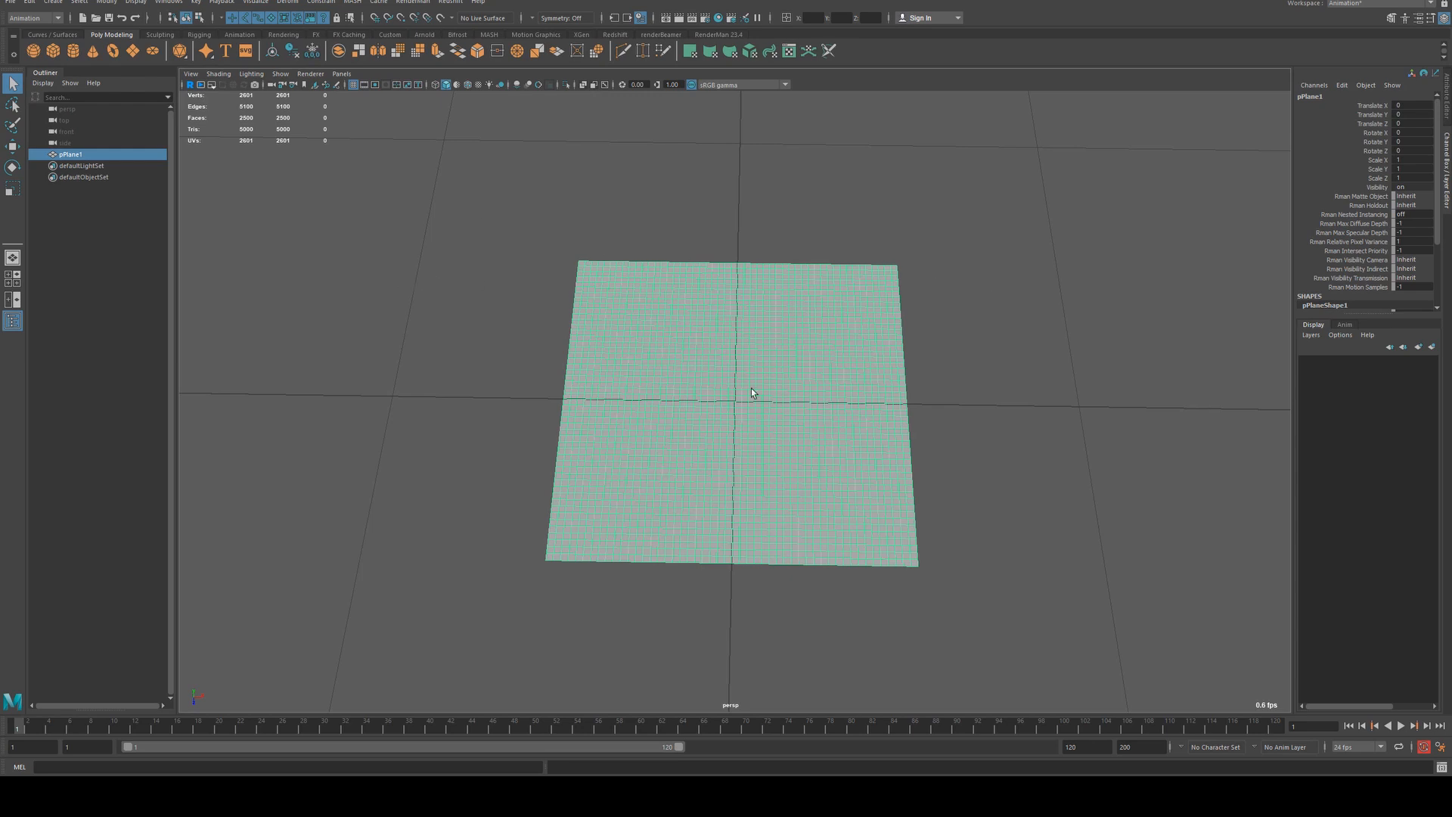
pyautogui.click(117, 3)
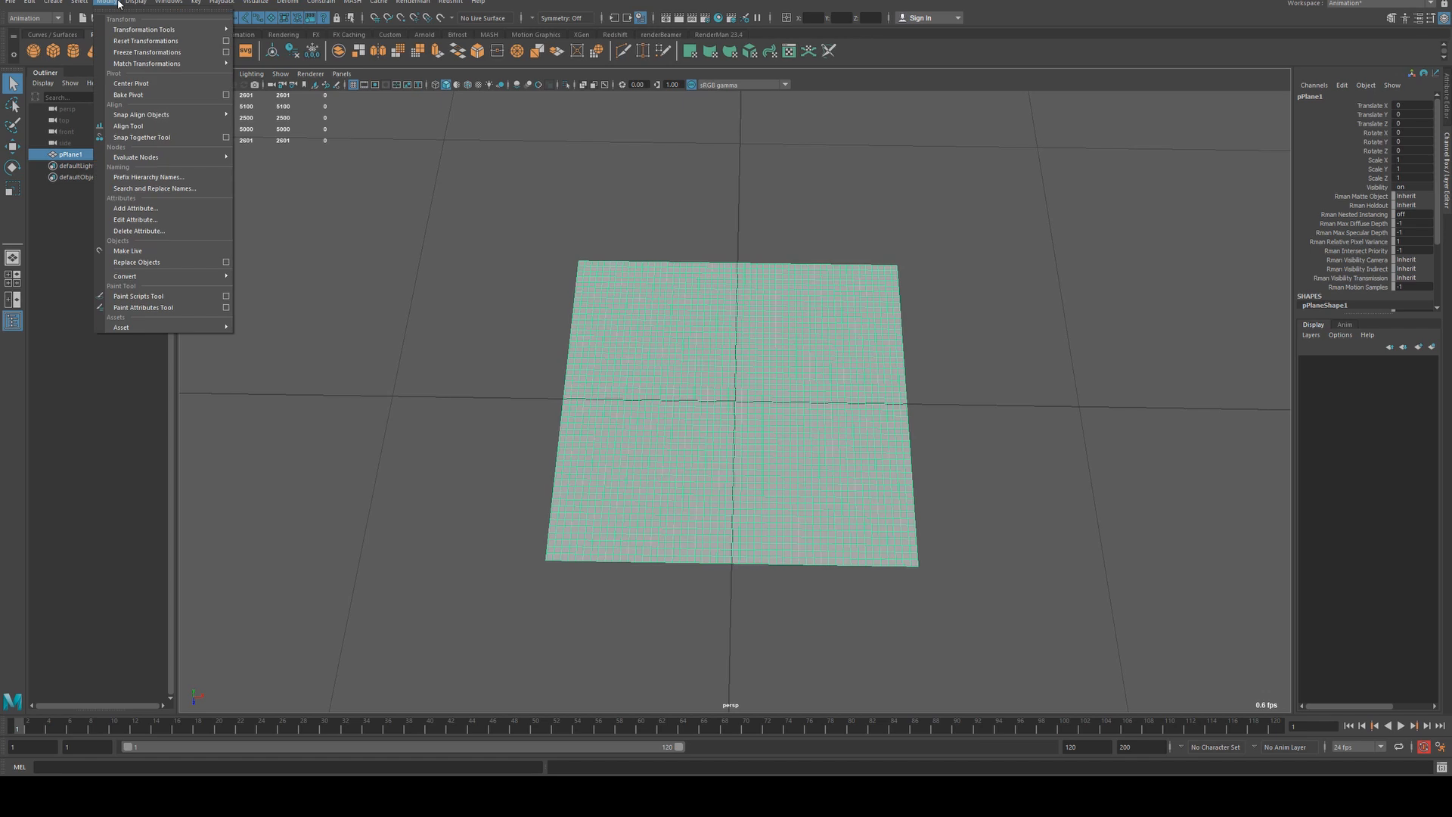
pyautogui.moveTo(172, 279)
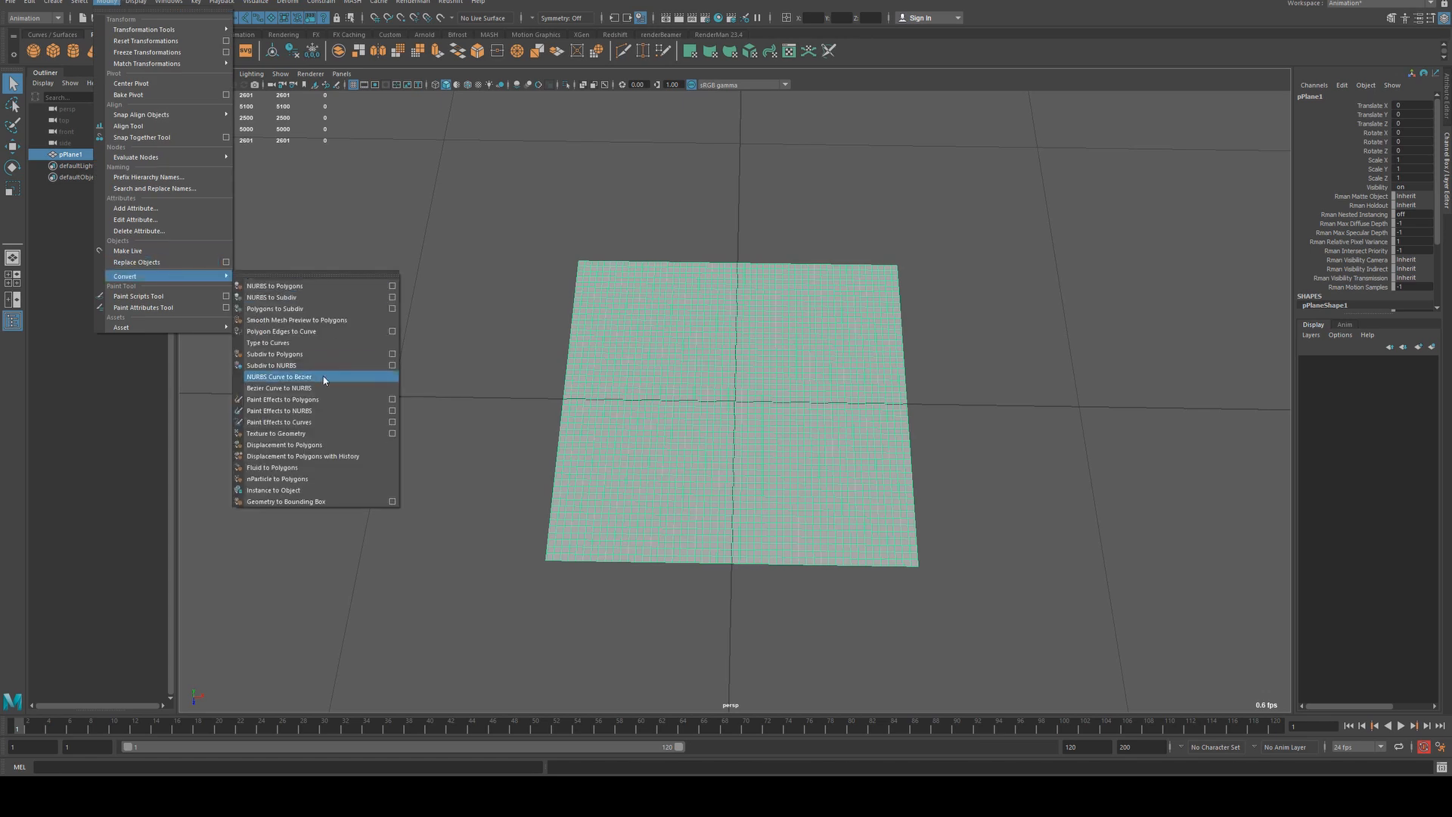
pyautogui.click(393, 435)
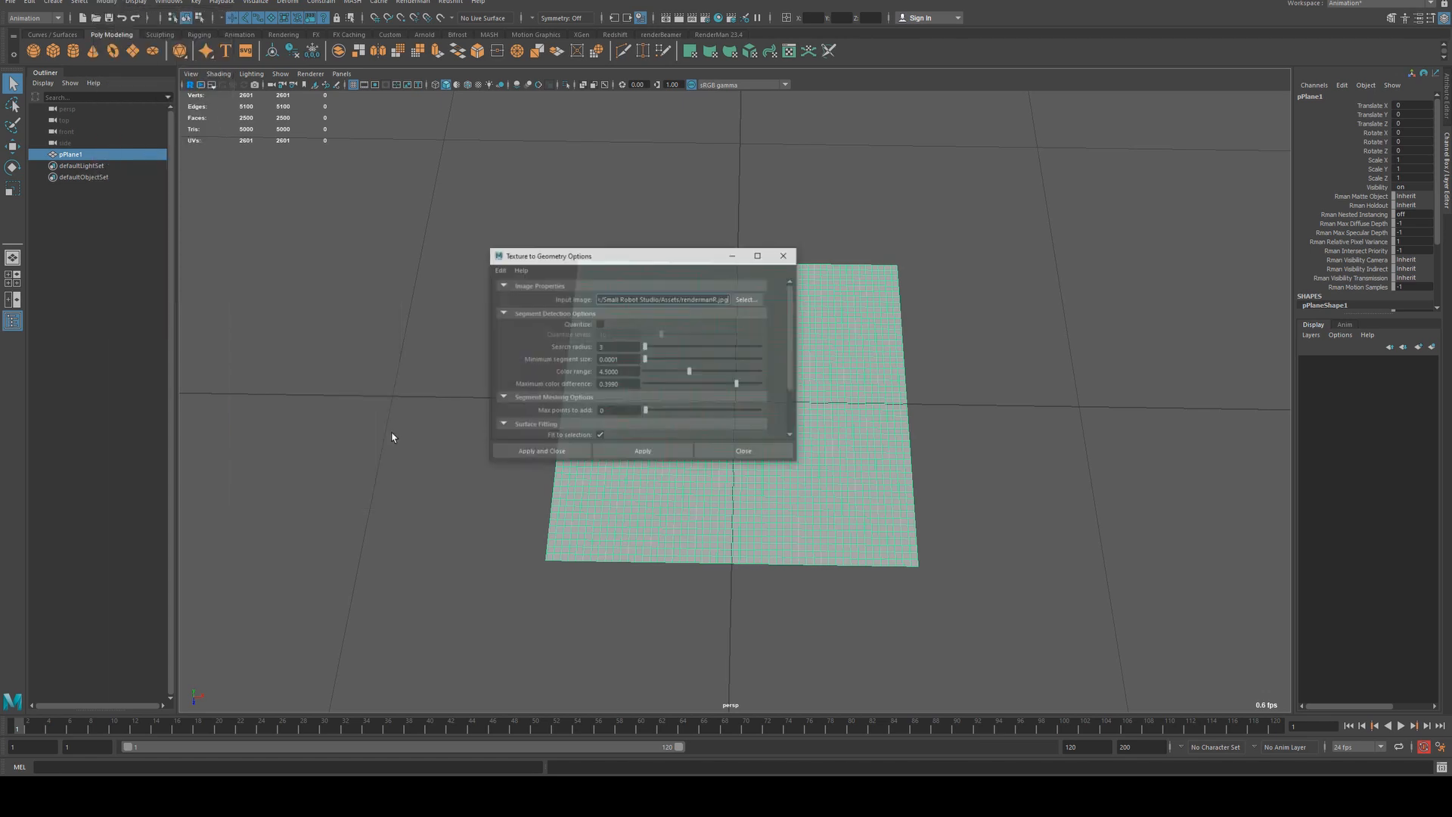
pyautogui.click(749, 301)
pyautogui.click(704, 240)
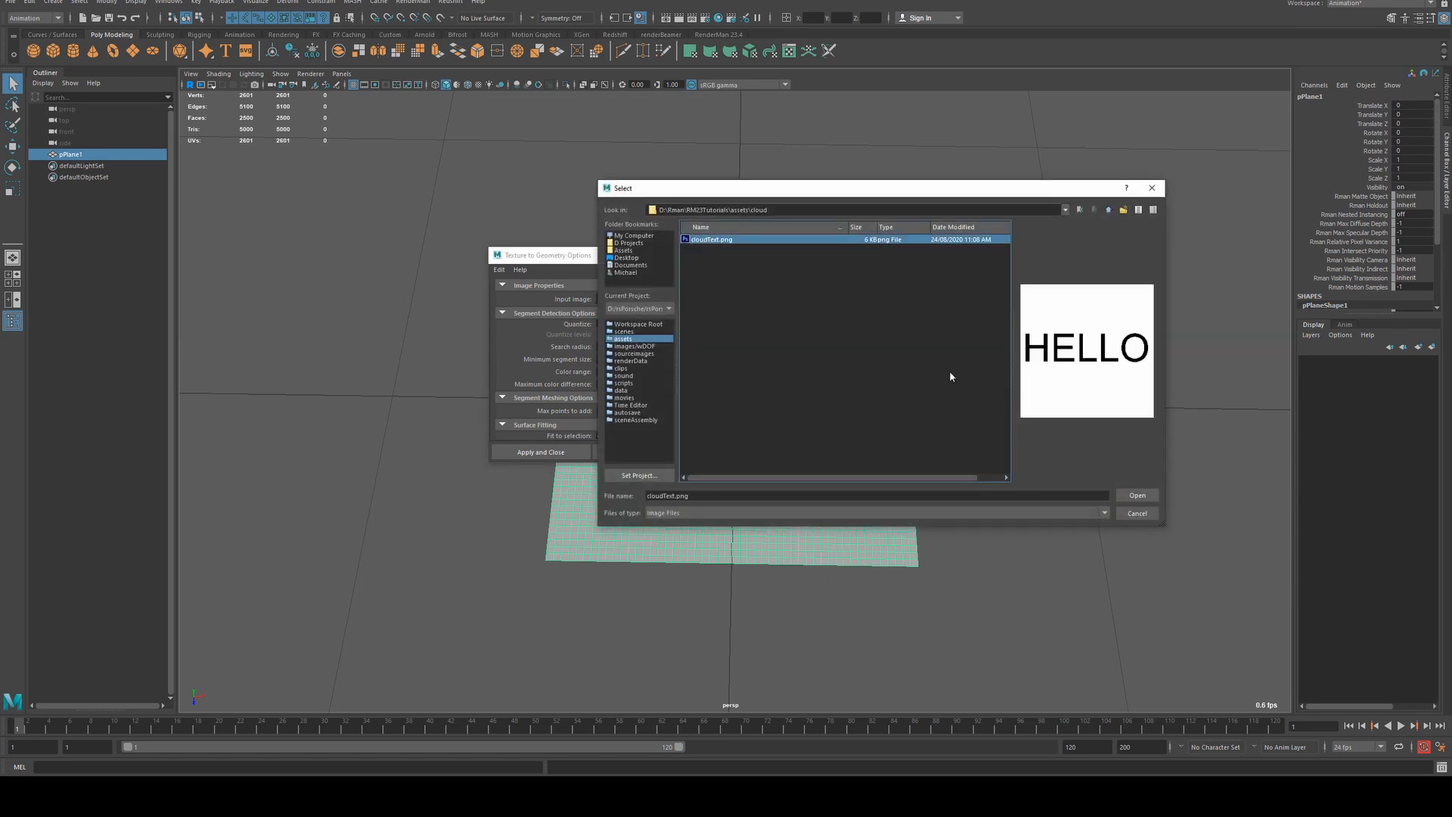
pyautogui.click(1136, 495)
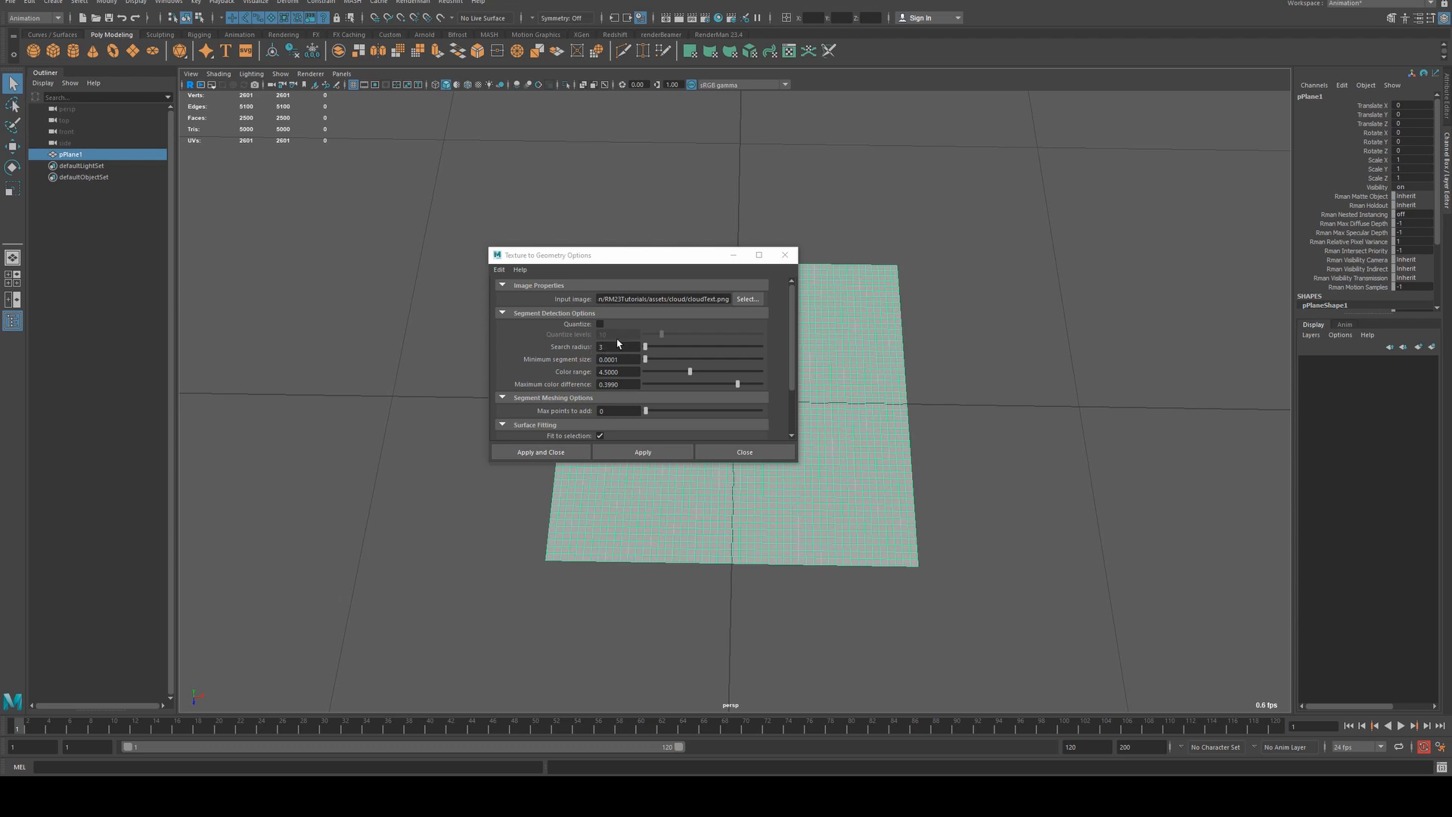
# Reset the Texture to Geometry settings, enable Quantize with search radius 4, and try to apply the conversion
pyautogui.click(499, 270)
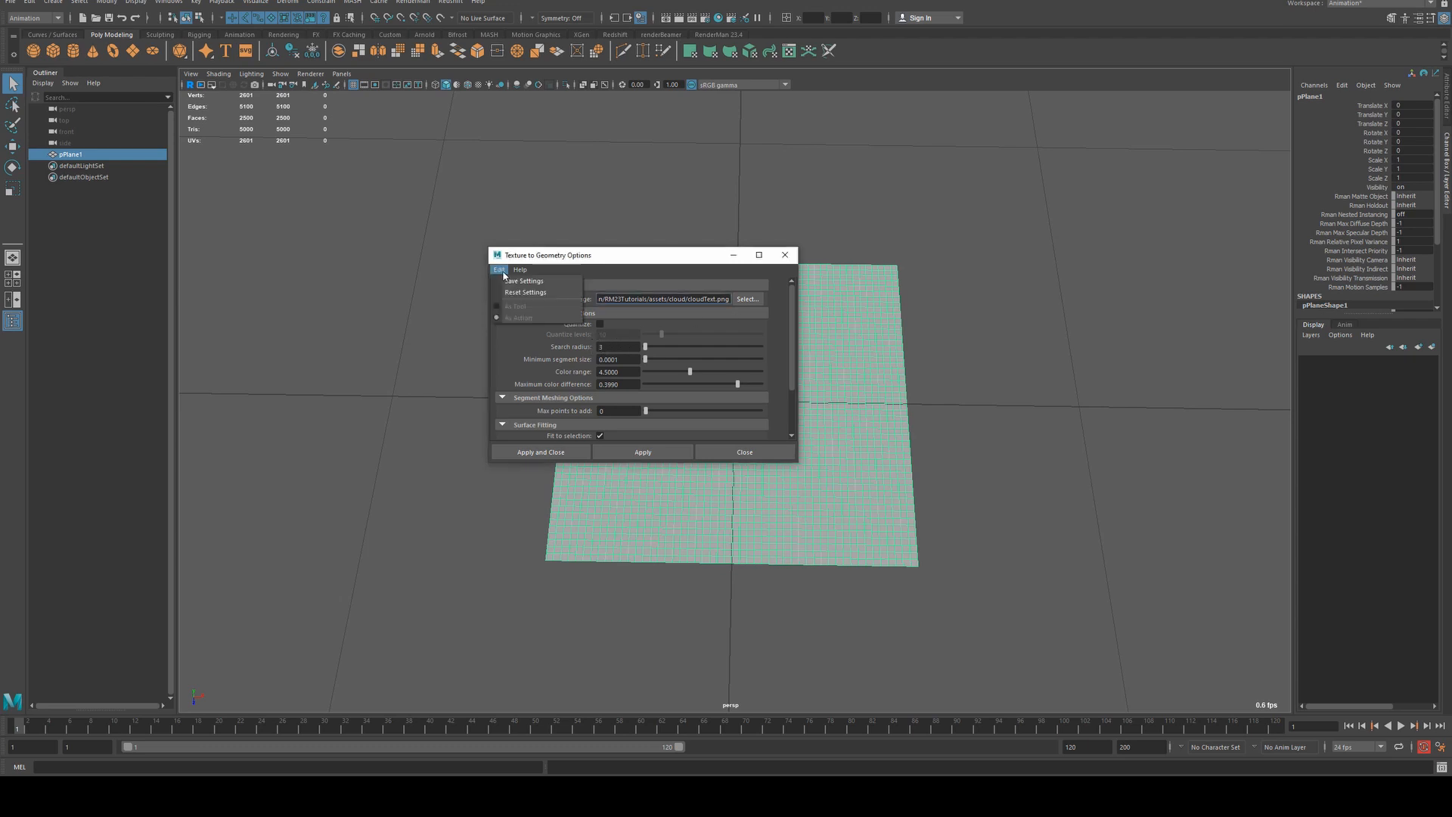
pyautogui.click(514, 294)
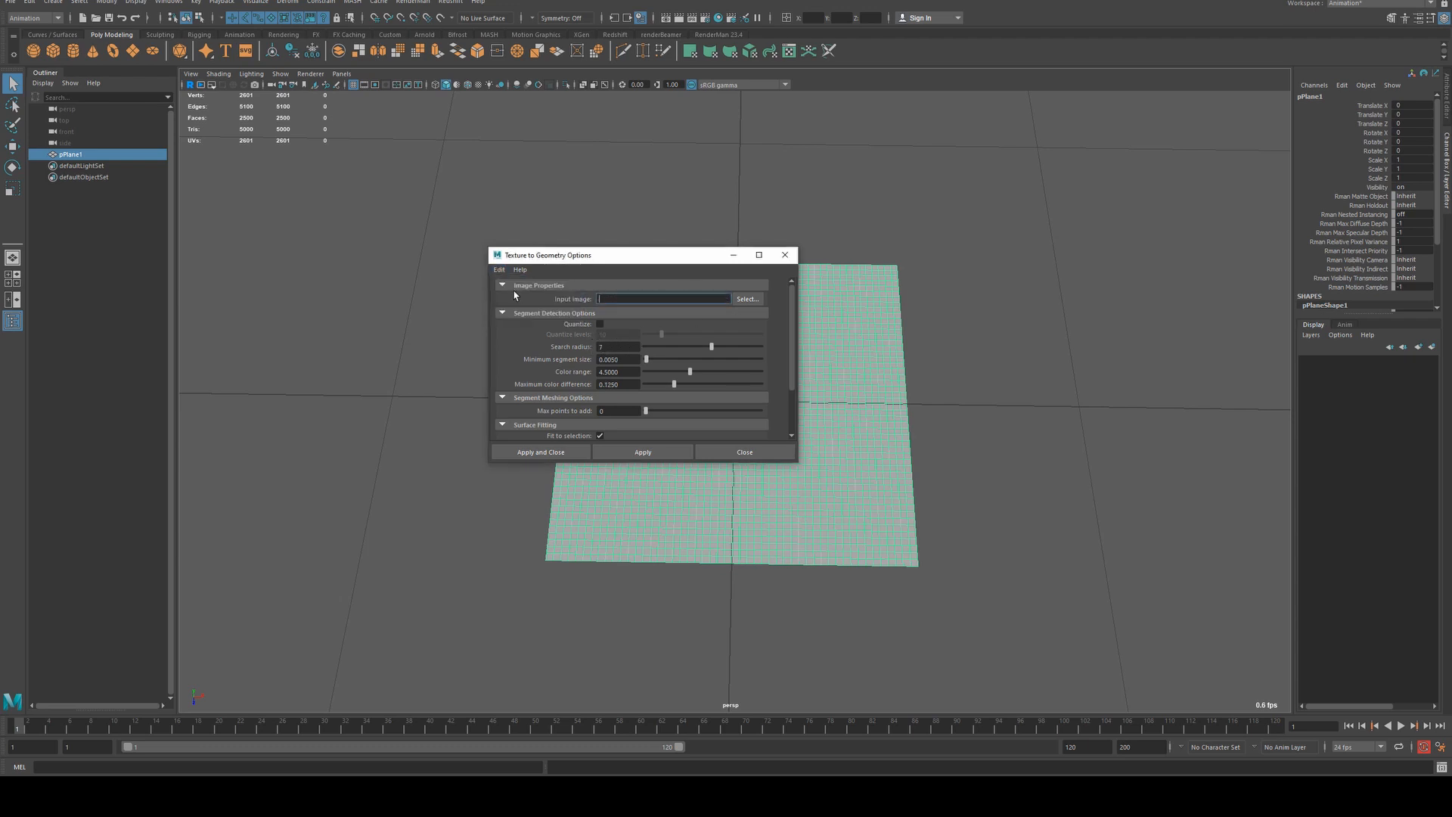
pyautogui.click(600, 324)
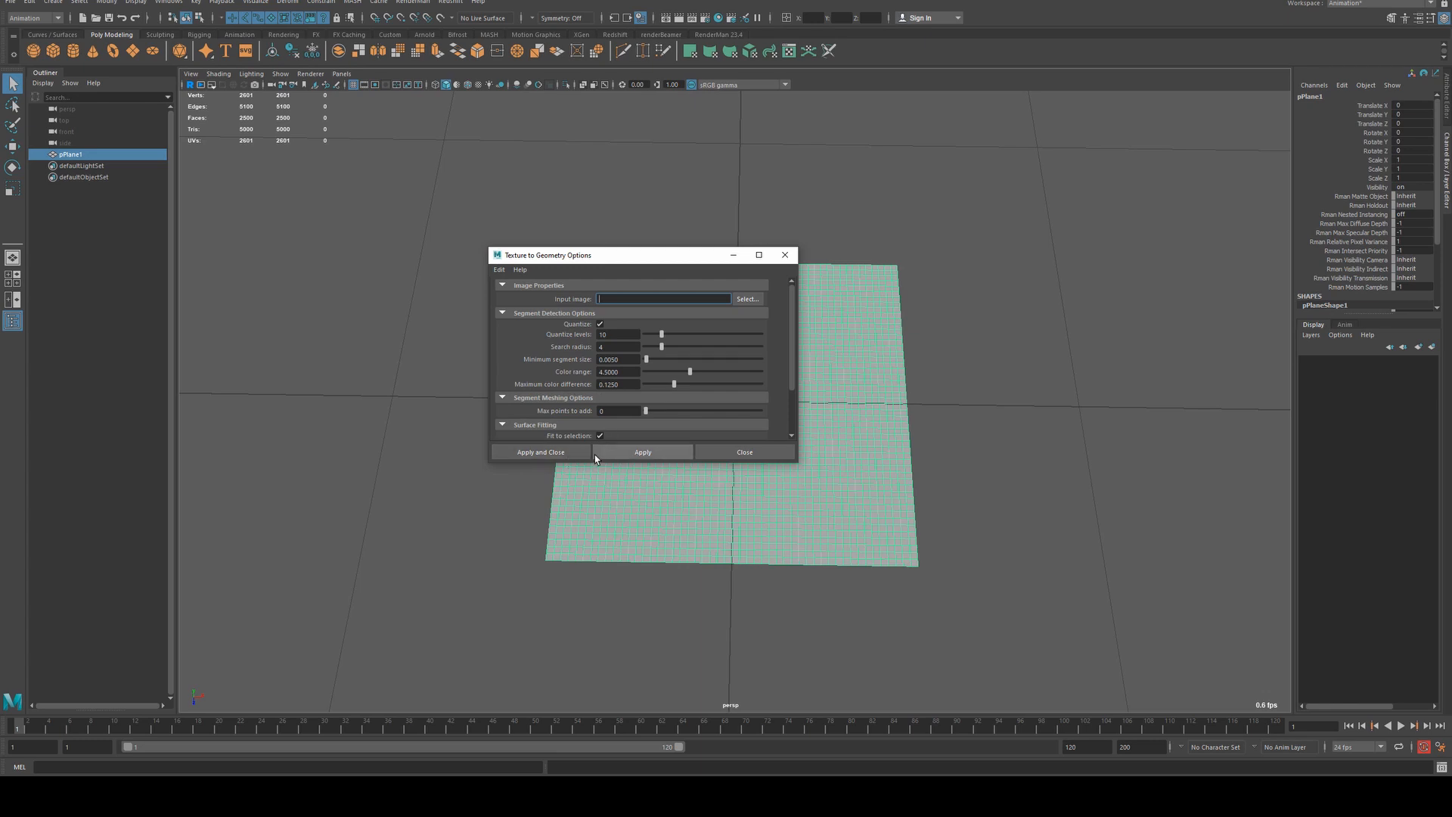
pyautogui.click(560, 452)
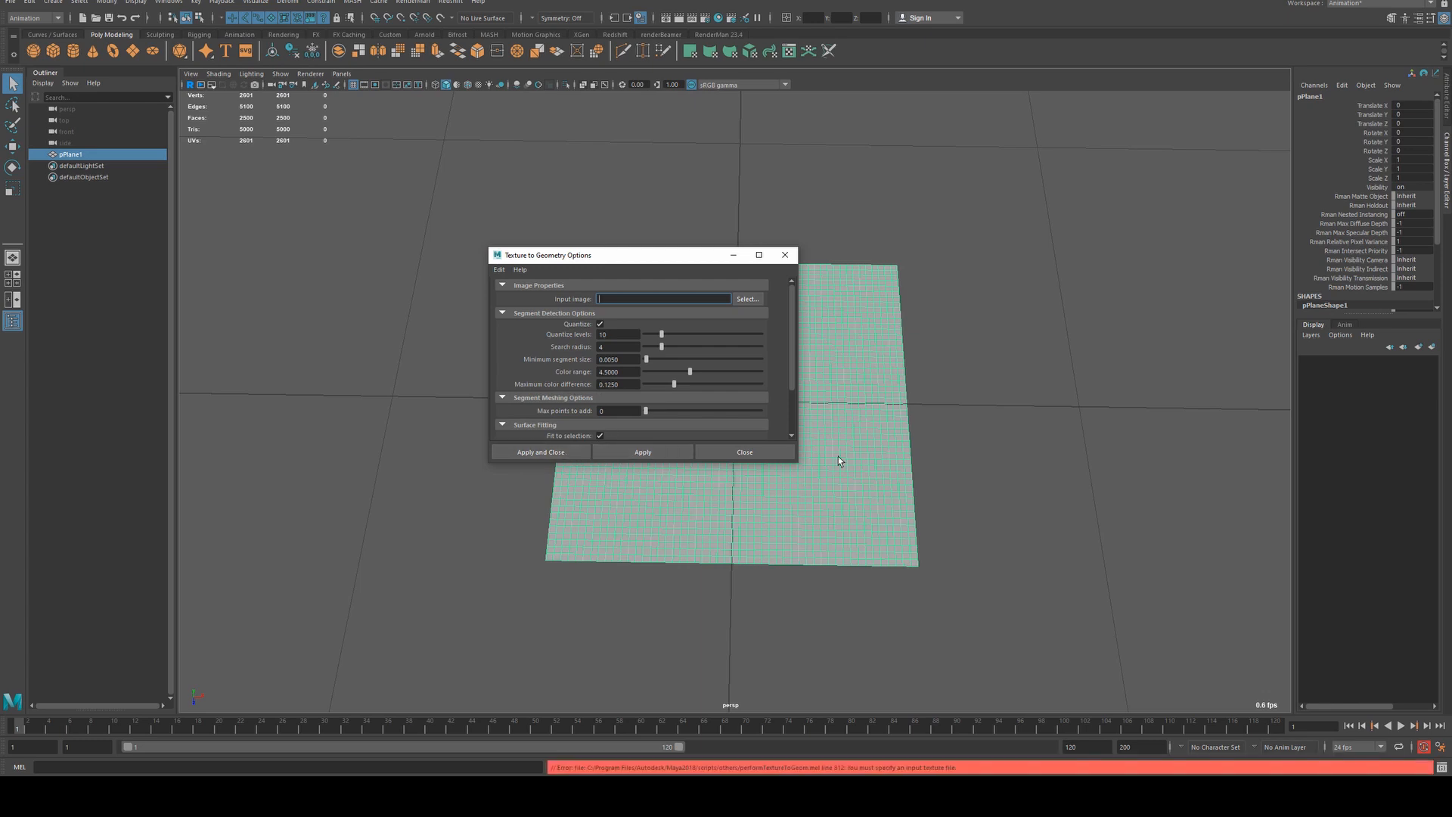
# Load cloudText.png as the input image again and convert the texture to geometry on the plane
pyautogui.click(748, 299)
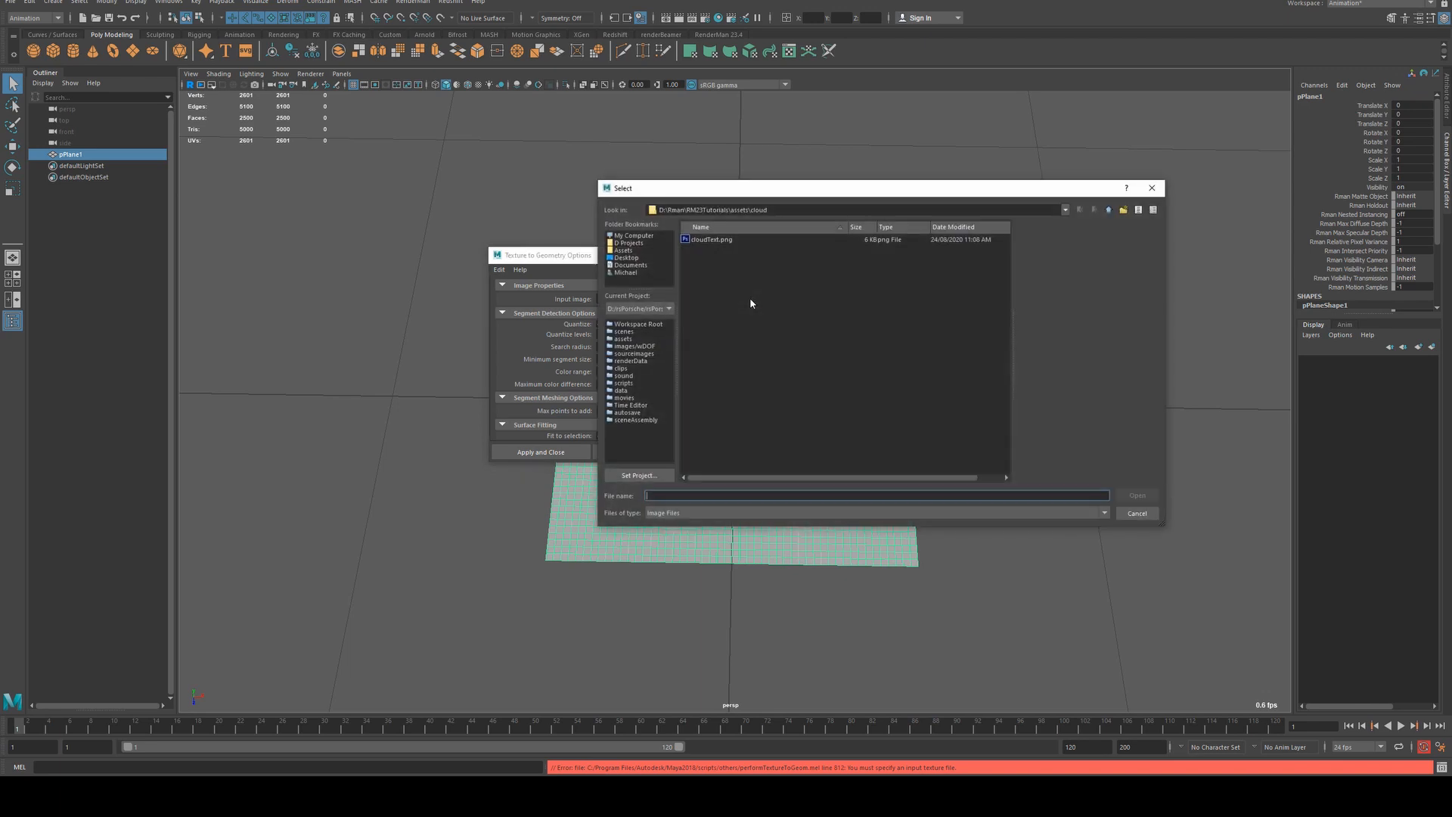
pyautogui.click(715, 240)
pyautogui.click(1138, 495)
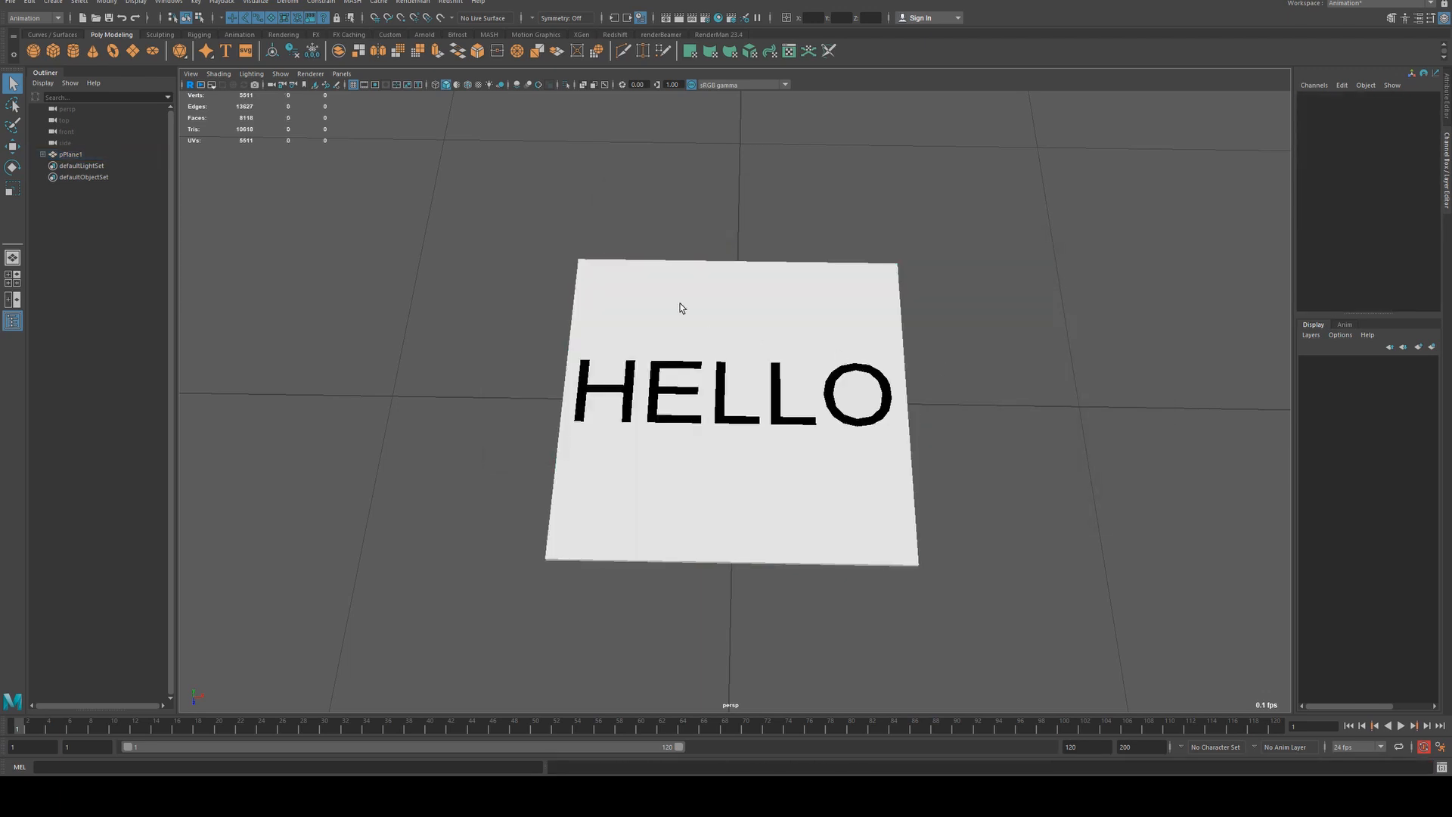
# Select the generated HELLO mesh and examine its topology around the letters and the white surround
pyautogui.scroll(5, 683, 333)
pyautogui.click(864, 362)
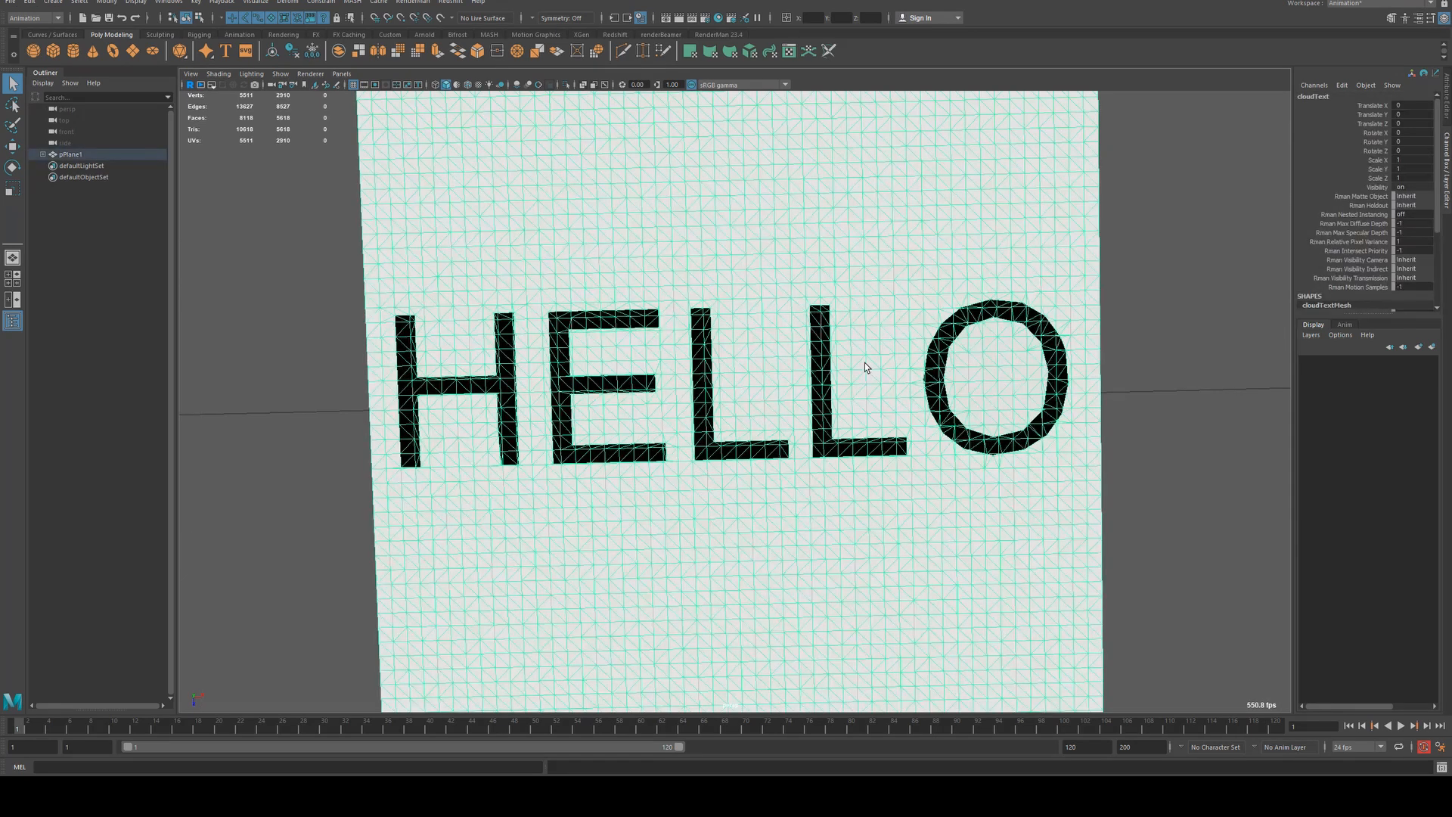
pyautogui.scroll(-5, 776, 429)
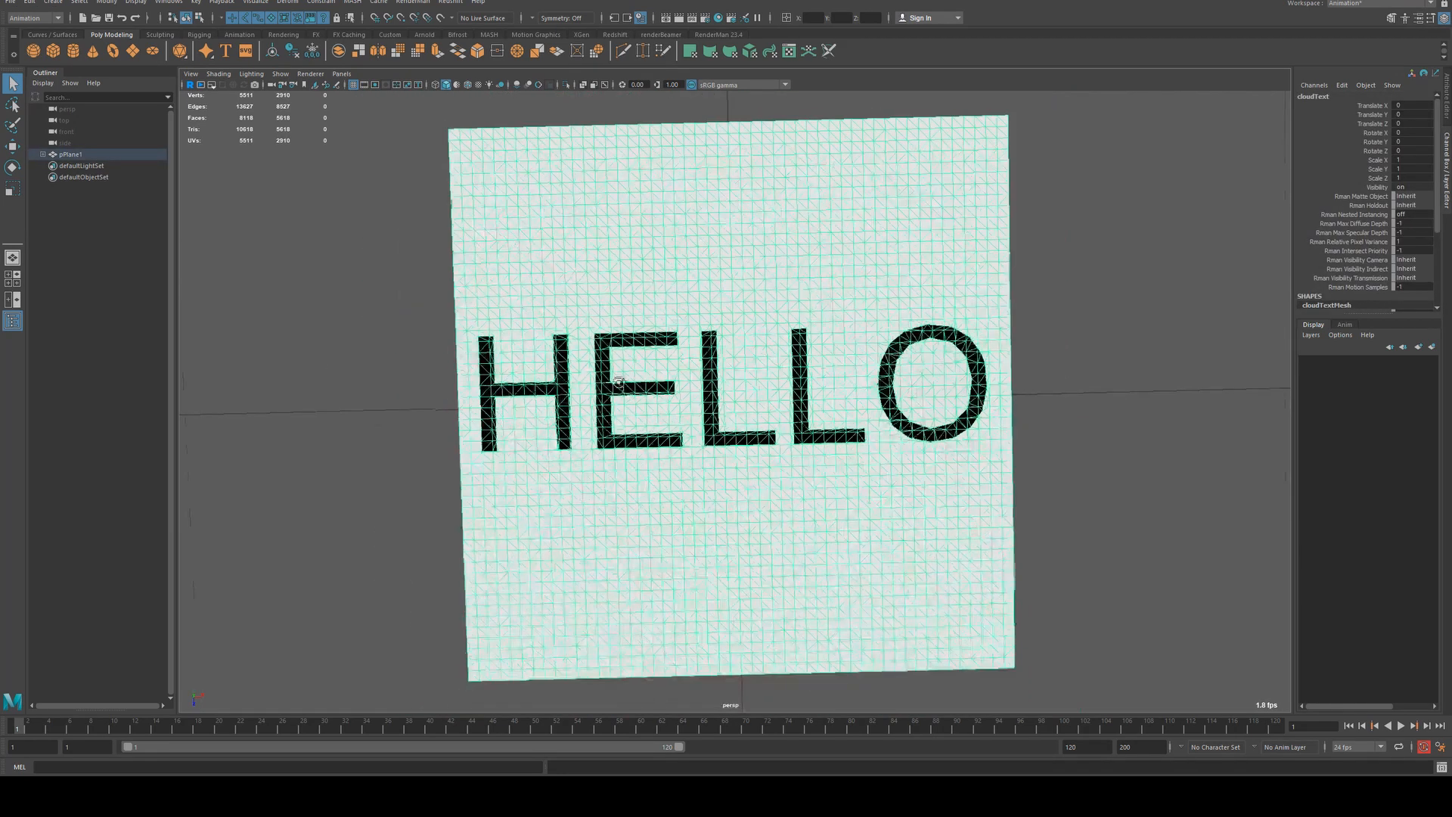
pyautogui.keyDown('alt'); pyautogui.moveTo(776, 429); pyautogui.dragTo(764, 340); pyautogui.keyUp('alt')
# Open Hypershade and select everything that uses the white cloudTextConverterShader0 material
pyautogui.click(715, 18)
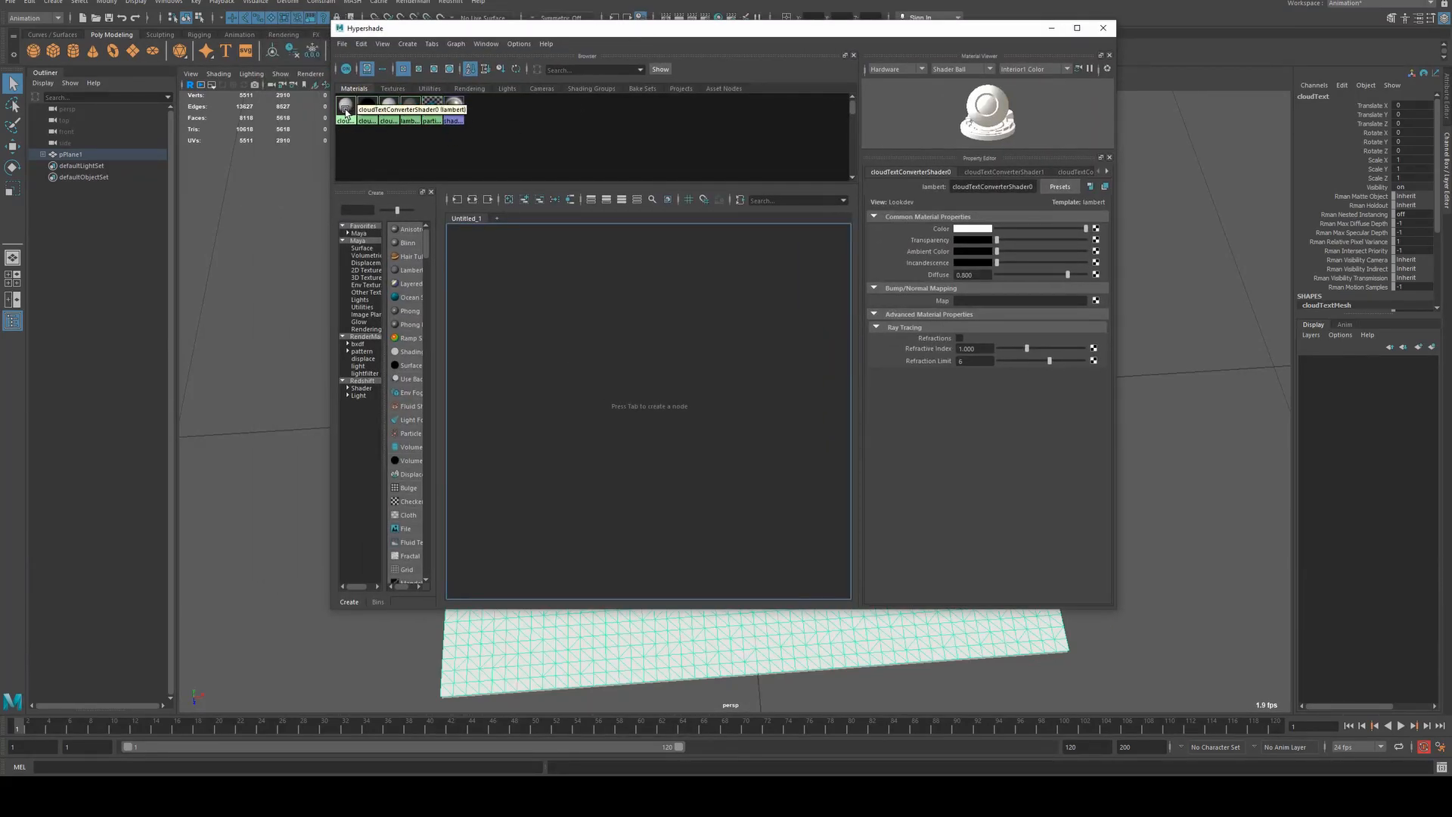
pyautogui.click(346, 114)
pyautogui.moveTo(346, 114); pyautogui.dragTo(393, 114, button='right')
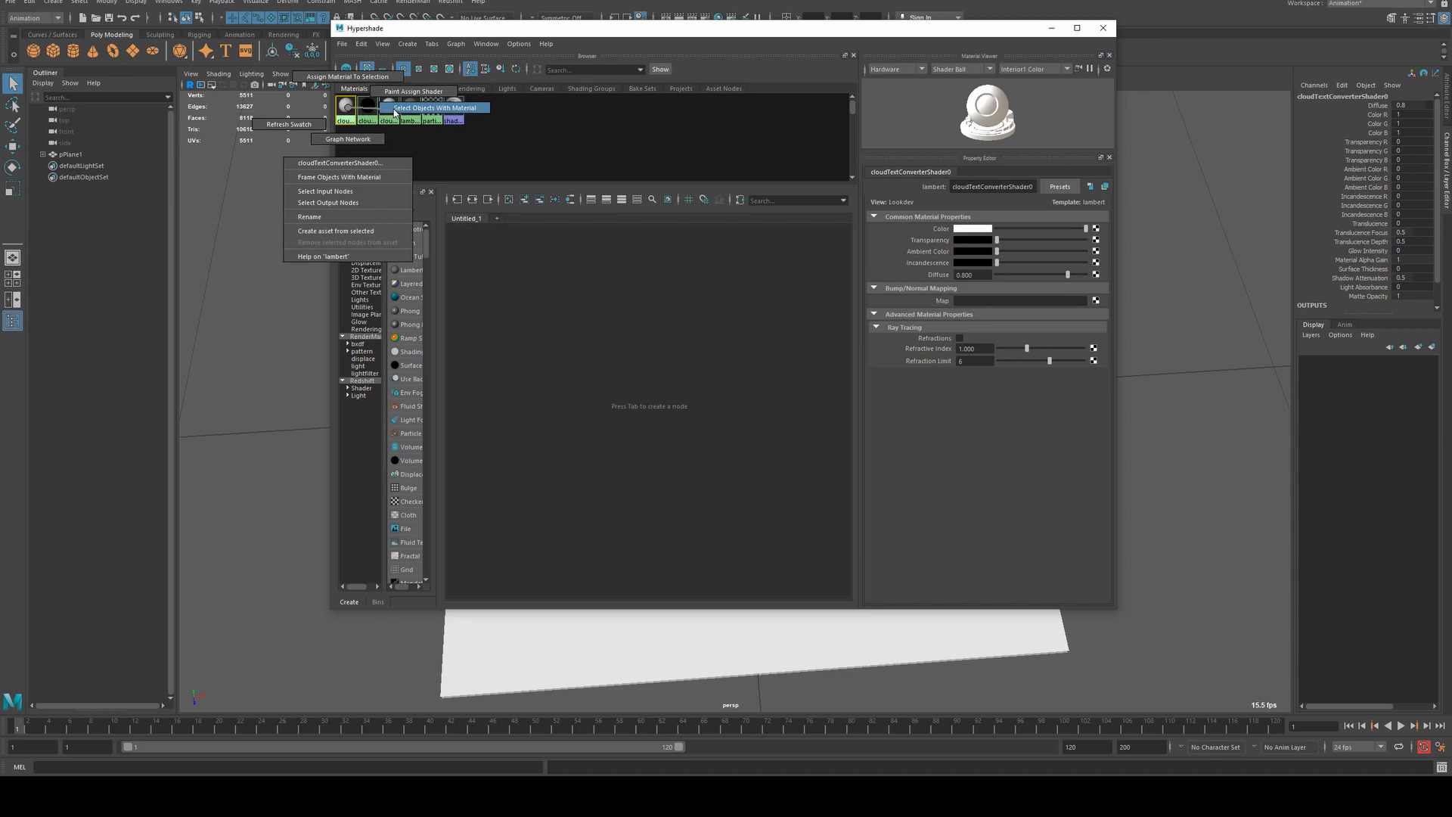
pyautogui.moveTo(394, 111); pyautogui.dragTo(395, 110, button='right')
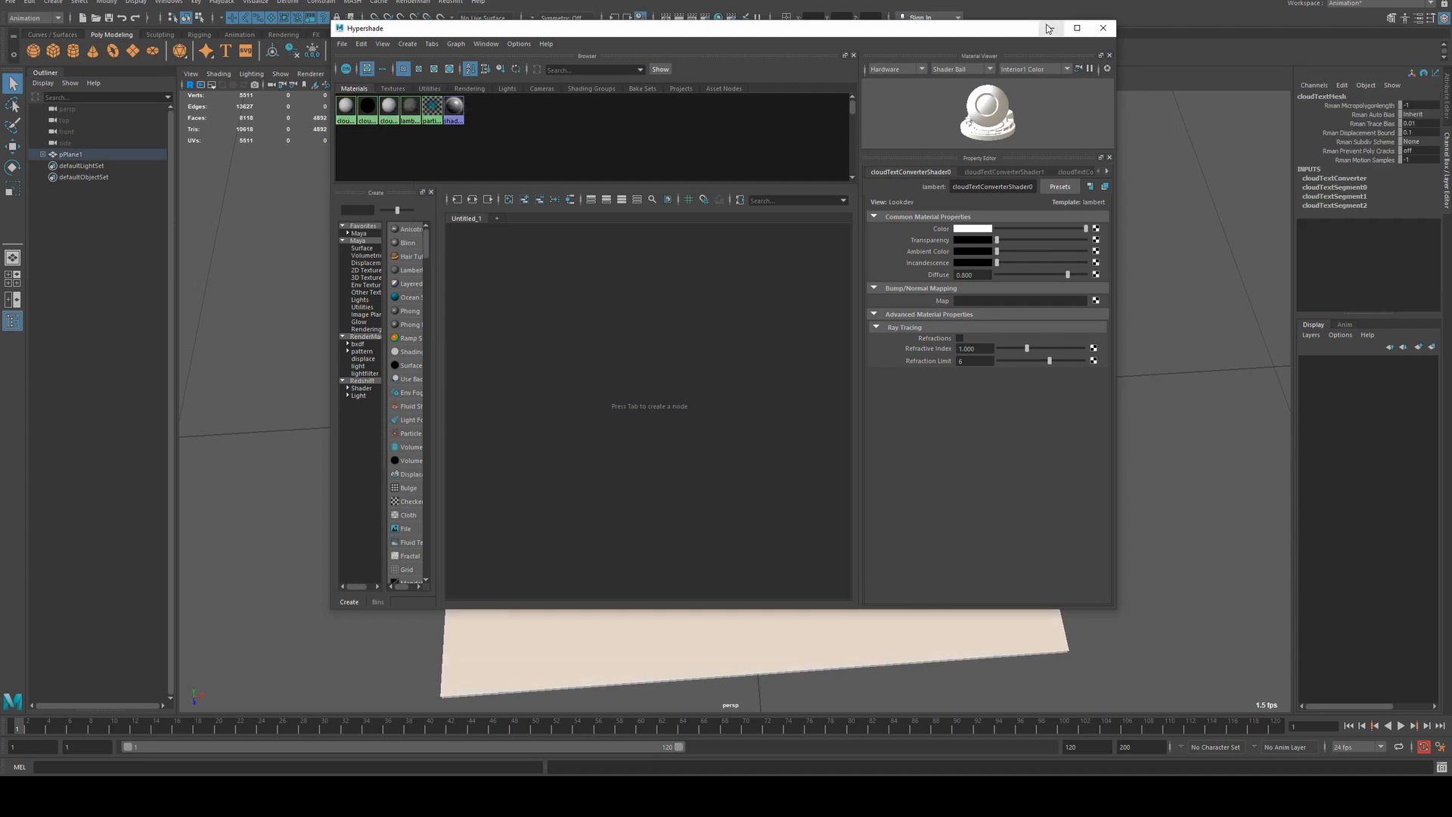
# Delete the selected white surround faces from the HELLO mesh, keeping the Hypershade window clear of the letters
pyautogui.moveTo(1041, 32); pyautogui.dragTo(763, 97)
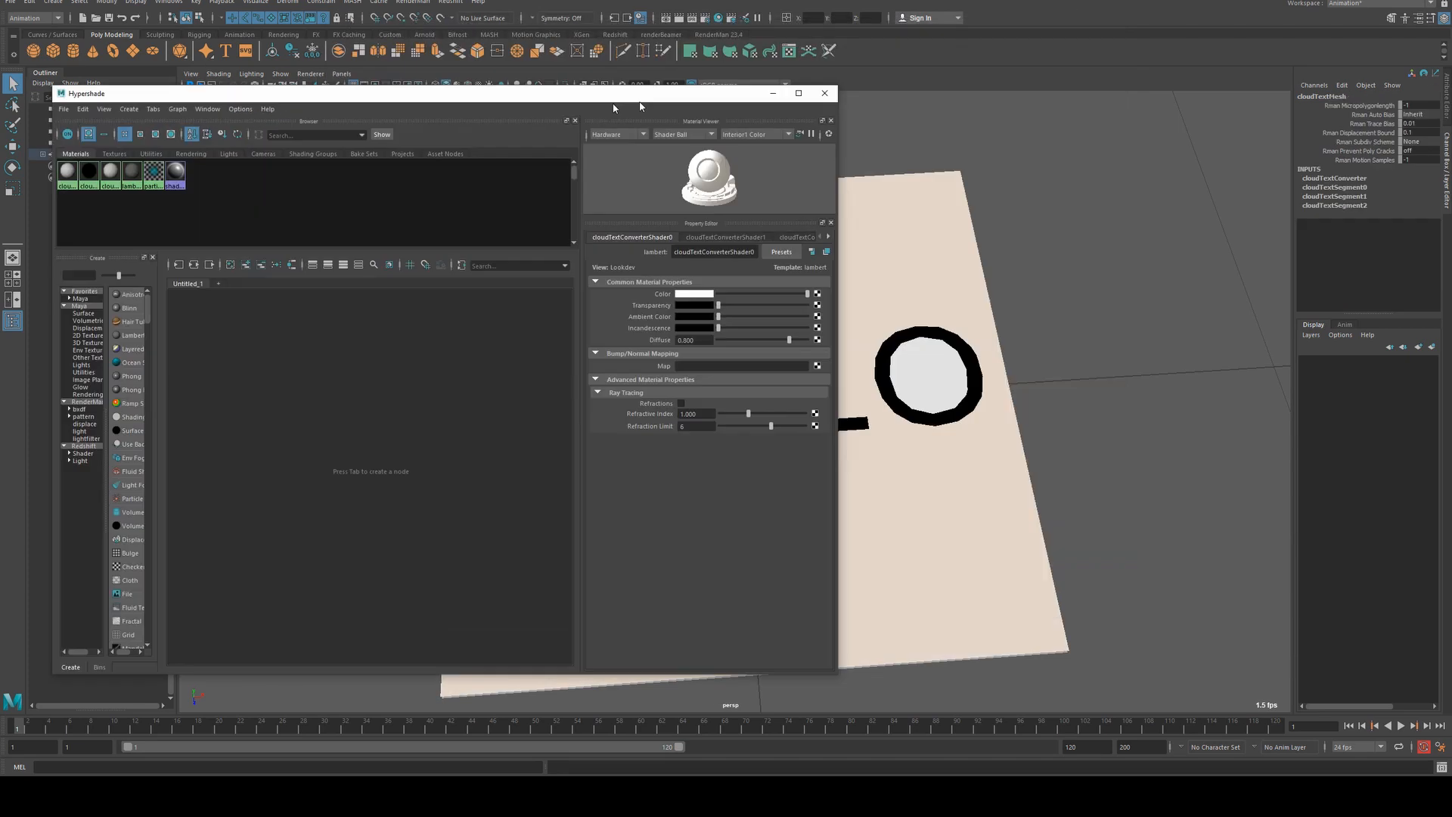
pyautogui.click(994, 193)
pyautogui.moveTo(569, 98); pyautogui.dragTo(763, 74)
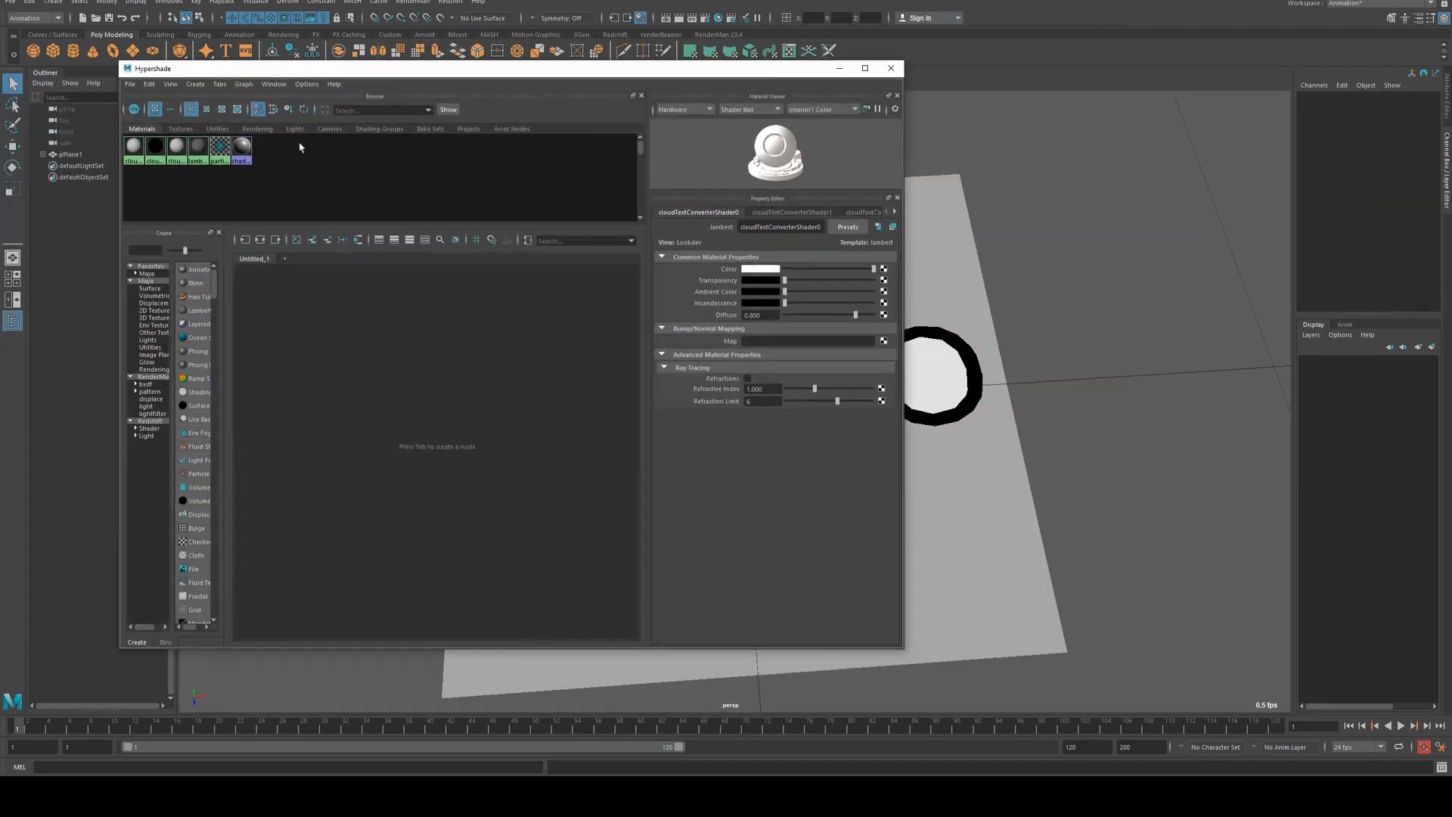
# Select everything using the cloudTextConverterShader2 material, delete those faces inside the O, and minimize Hypershade
pyautogui.click(177, 147)
pyautogui.rightClick(177, 149)
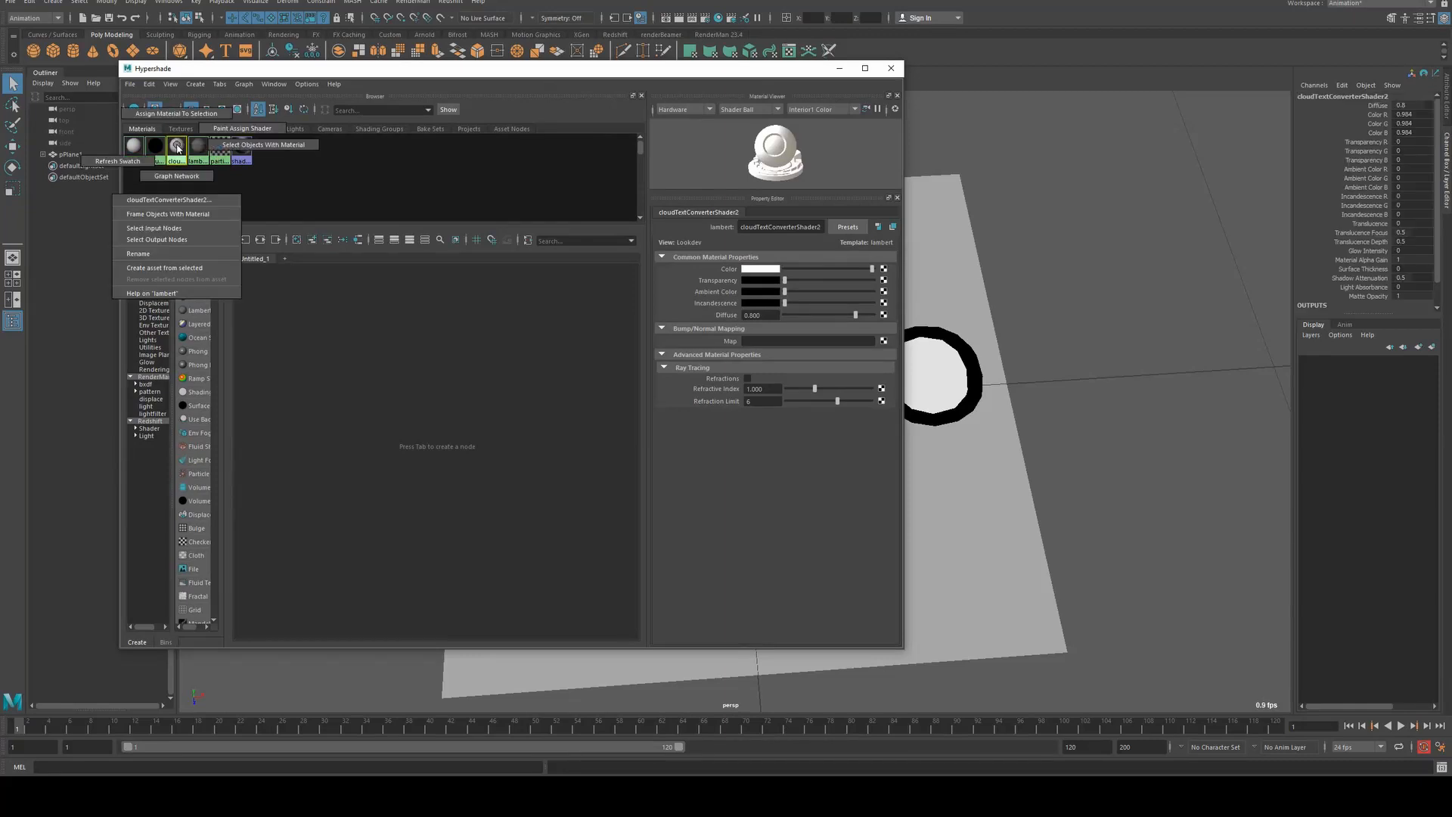
pyautogui.click(280, 145)
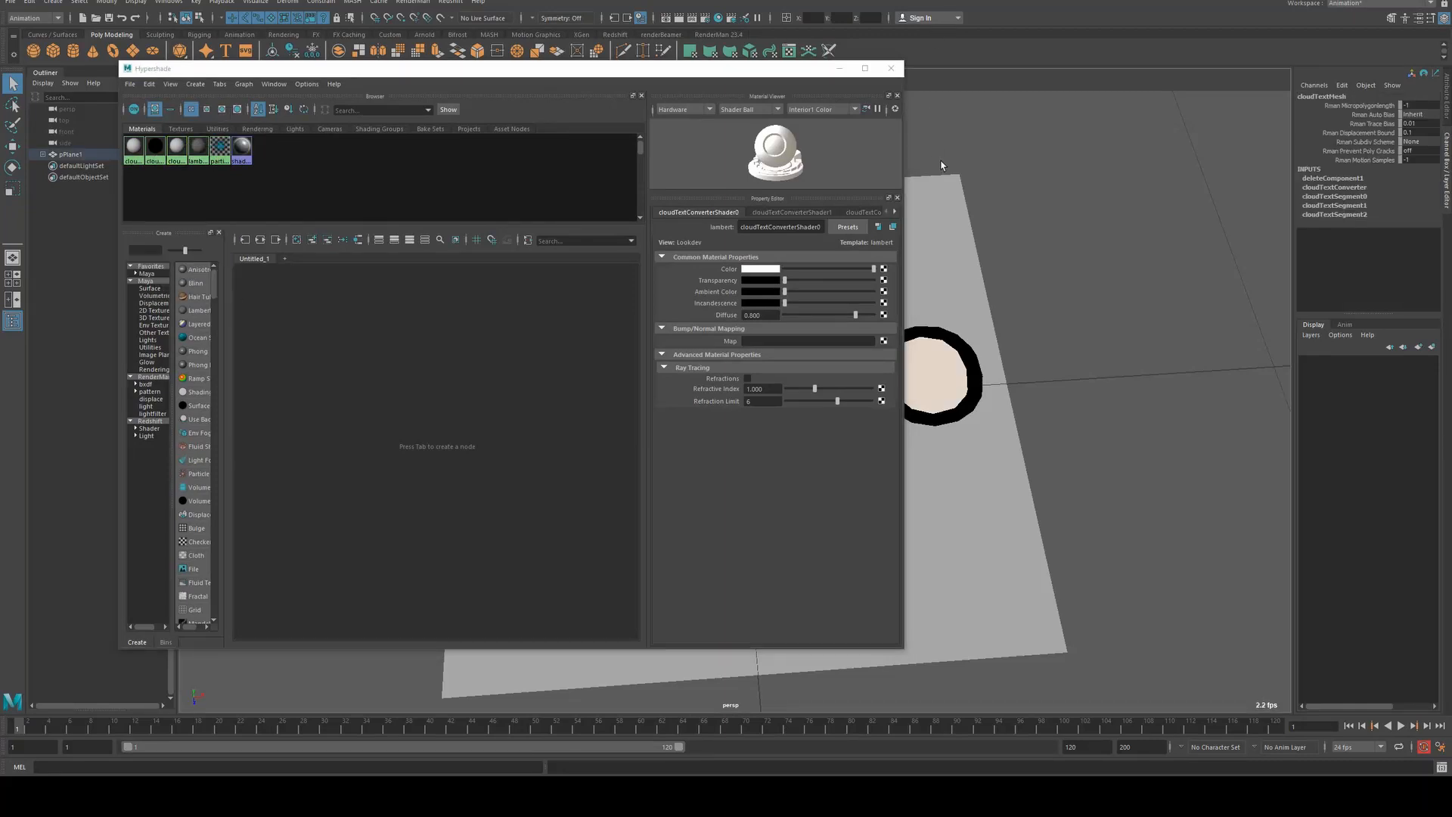
pyautogui.press('Delete')
pyautogui.click(839, 69)
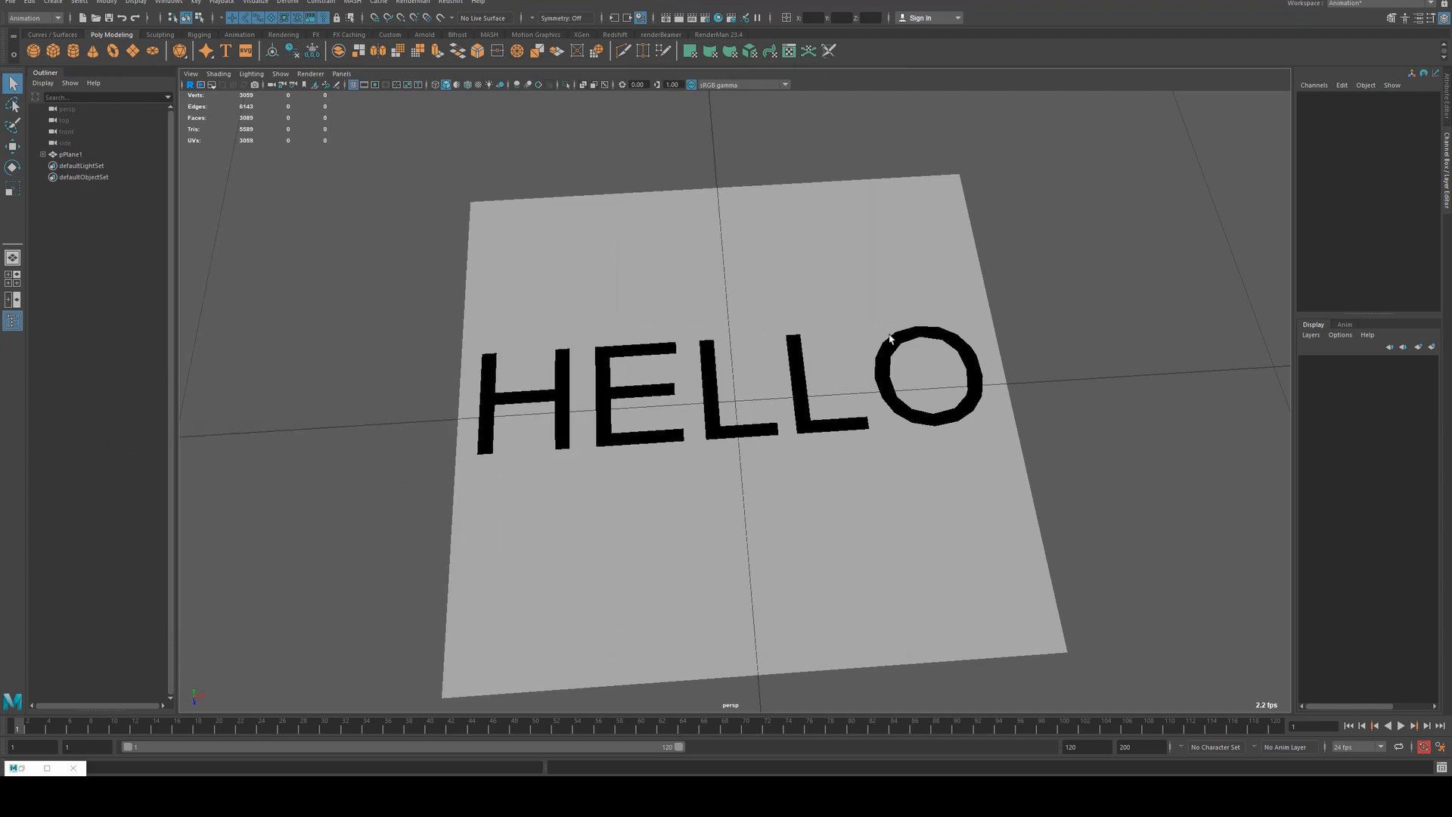
# Unparent the cloudText object from pPlane1
pyautogui.click(43, 155)
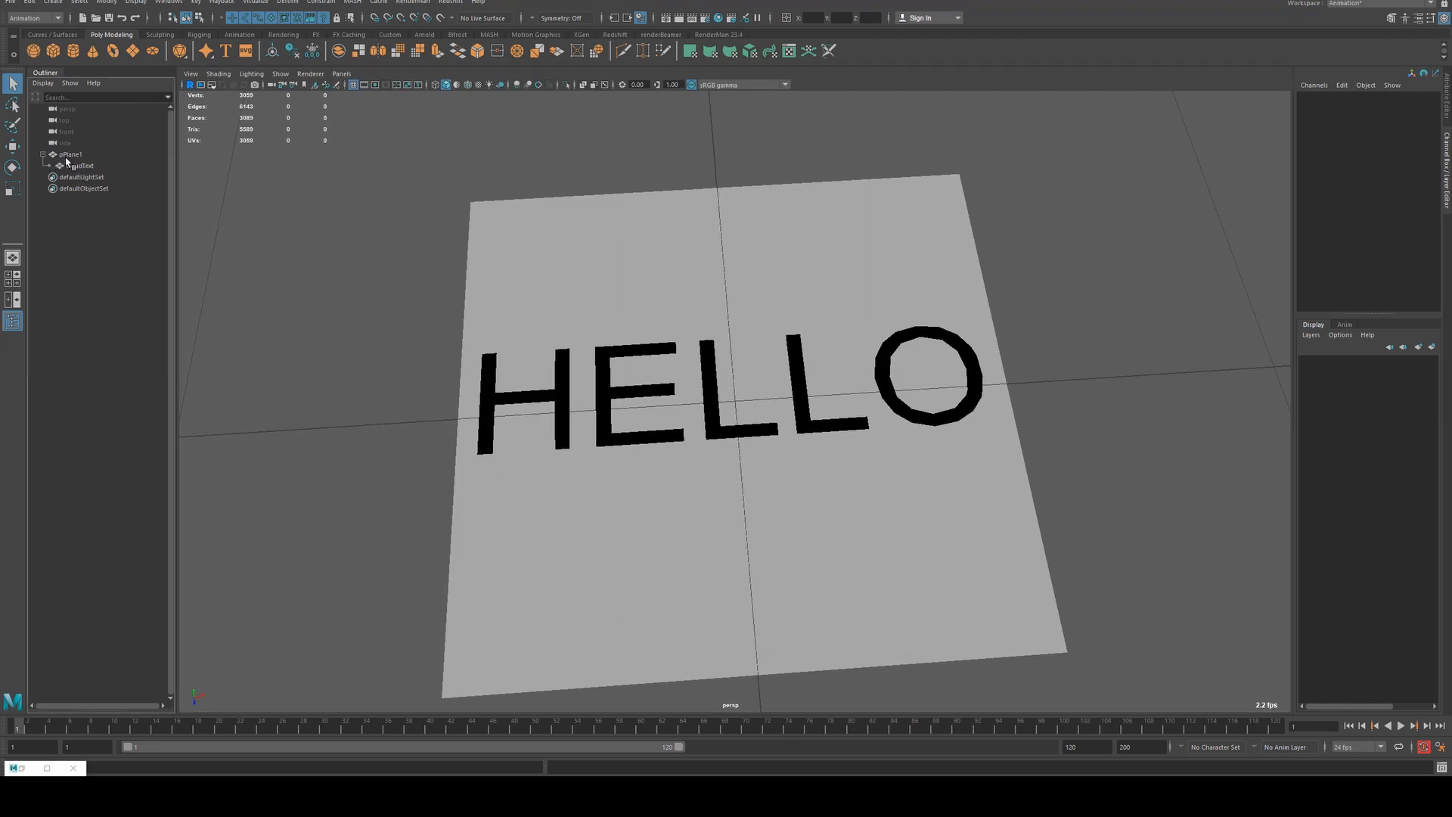
pyautogui.click(72, 167)
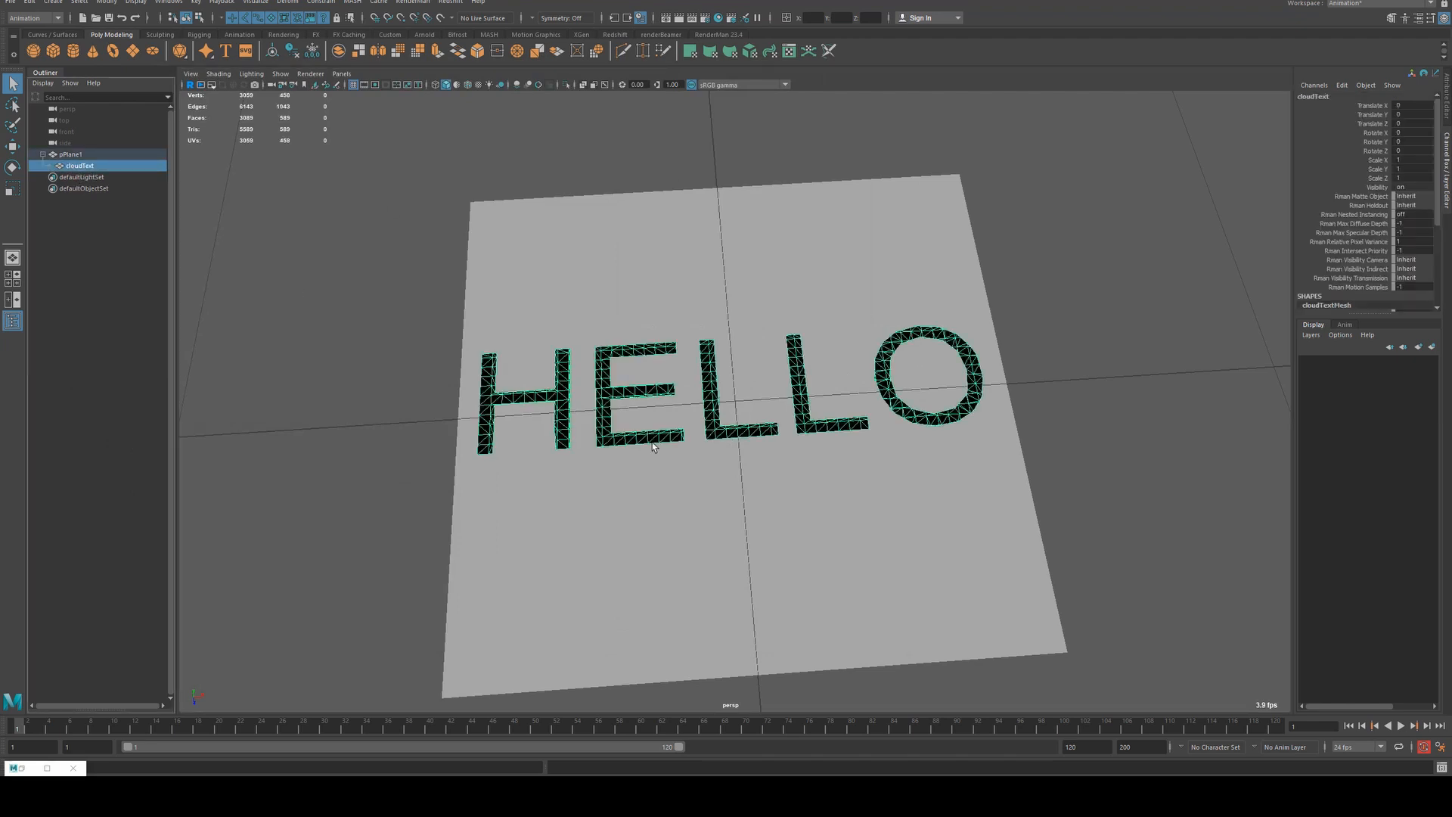
pyautogui.keyDown('alt'); pyautogui.moveTo(742, 502); pyautogui.dragTo(736, 402); pyautogui.keyUp('alt')
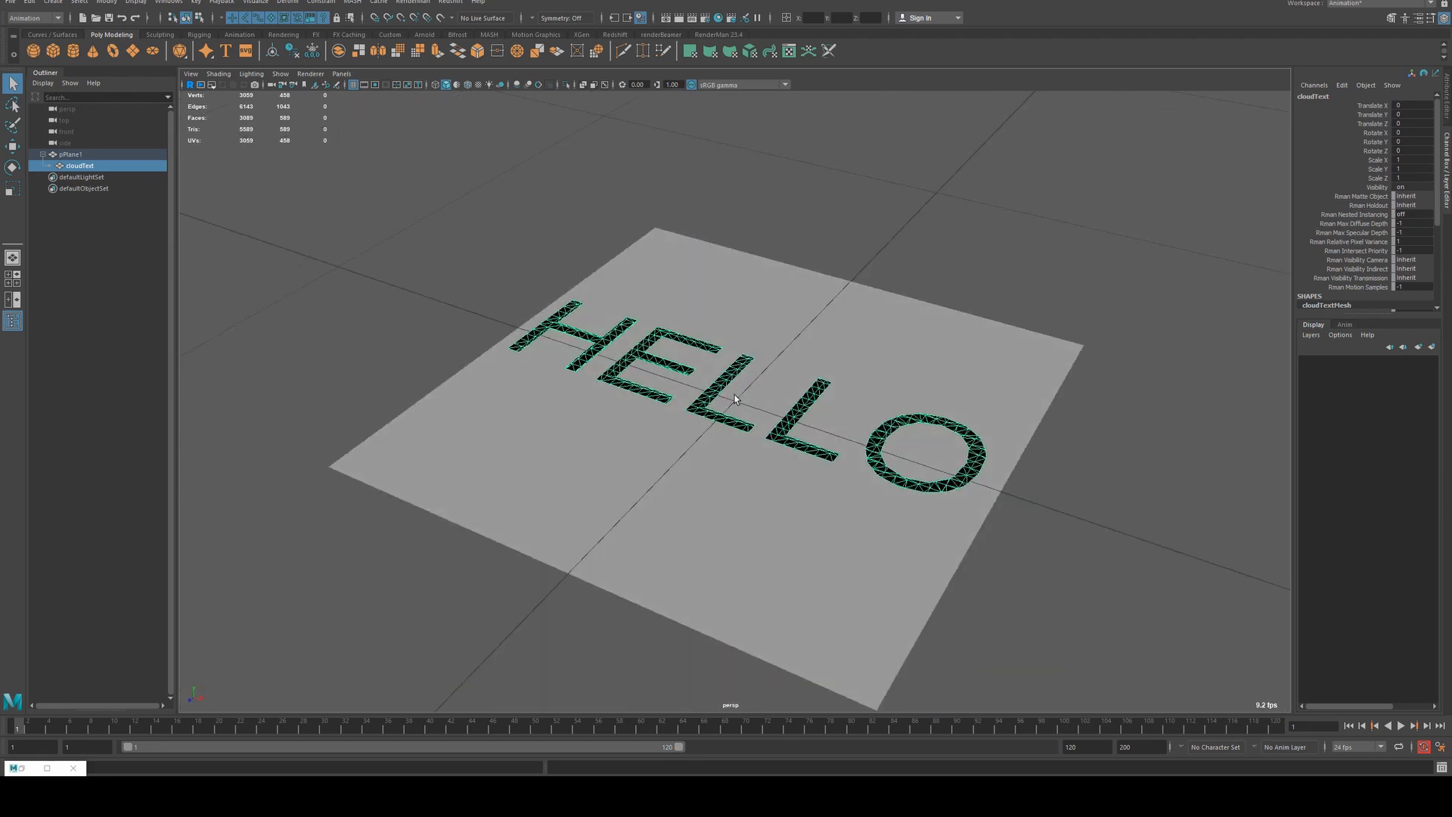
pyautogui.hotkey('shift', 'p')
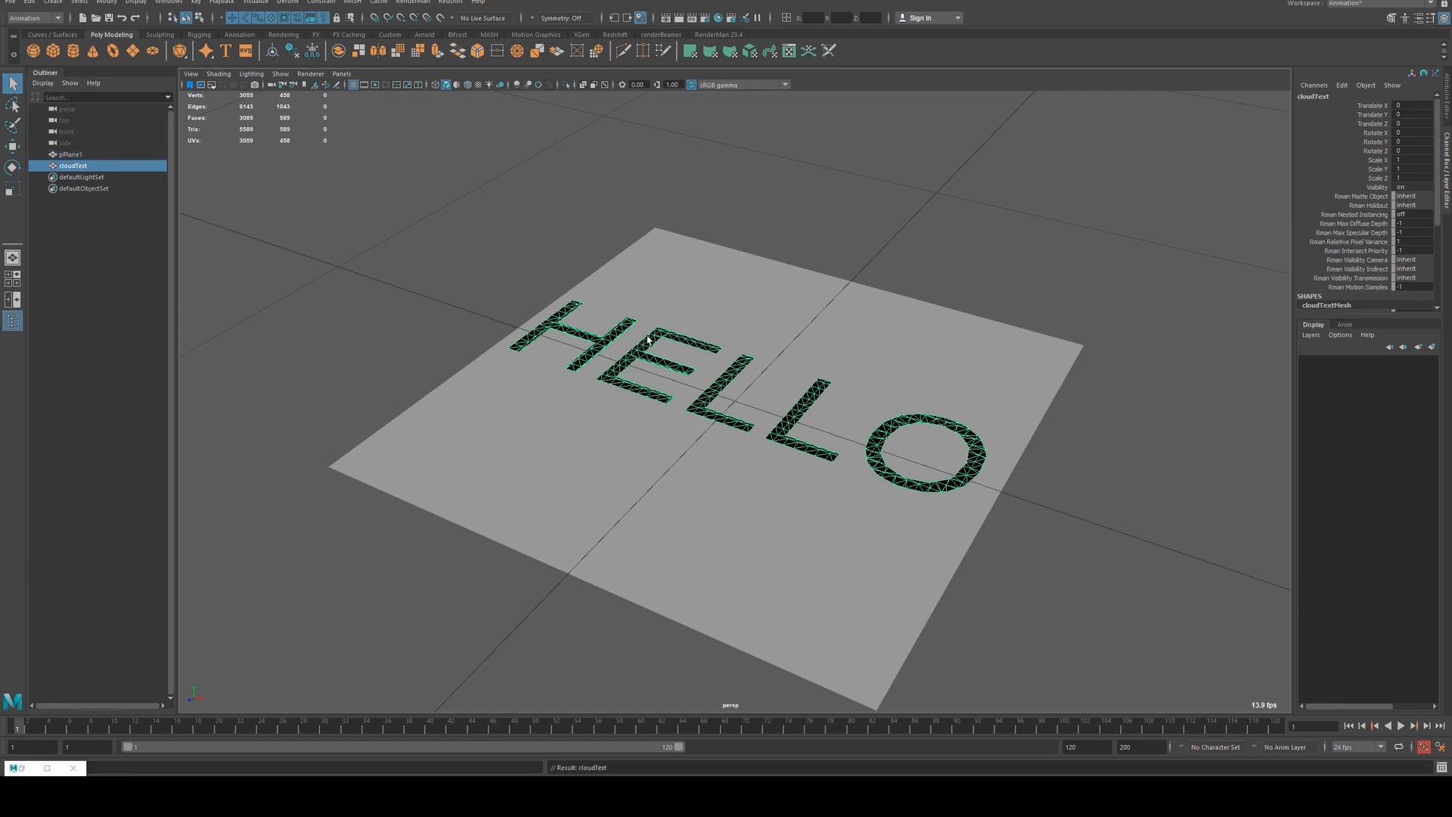
# Delete the original pPlane1 plane, keeping only the cloudText letters
pyautogui.click(72, 154)
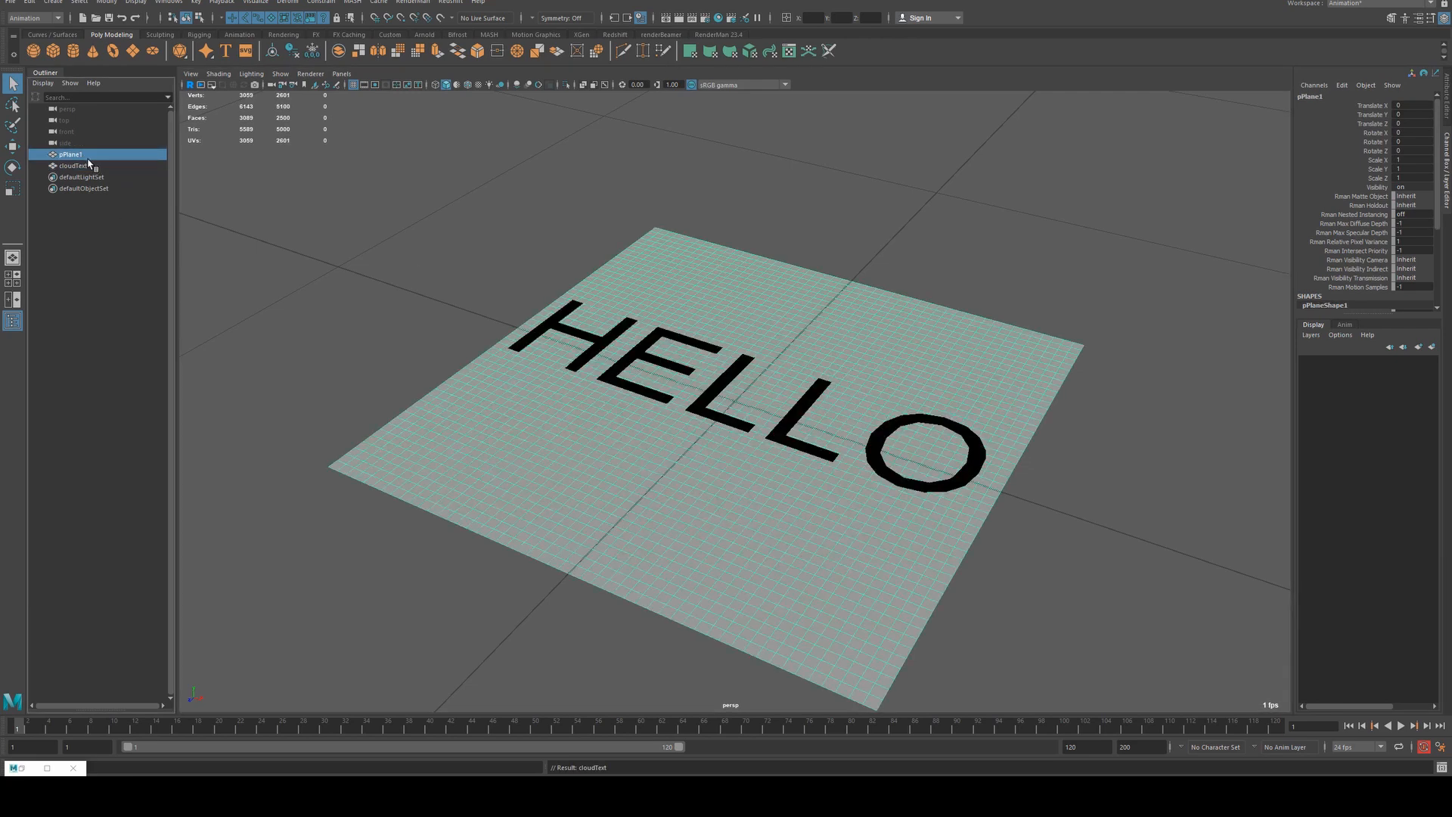
pyautogui.click(89, 166)
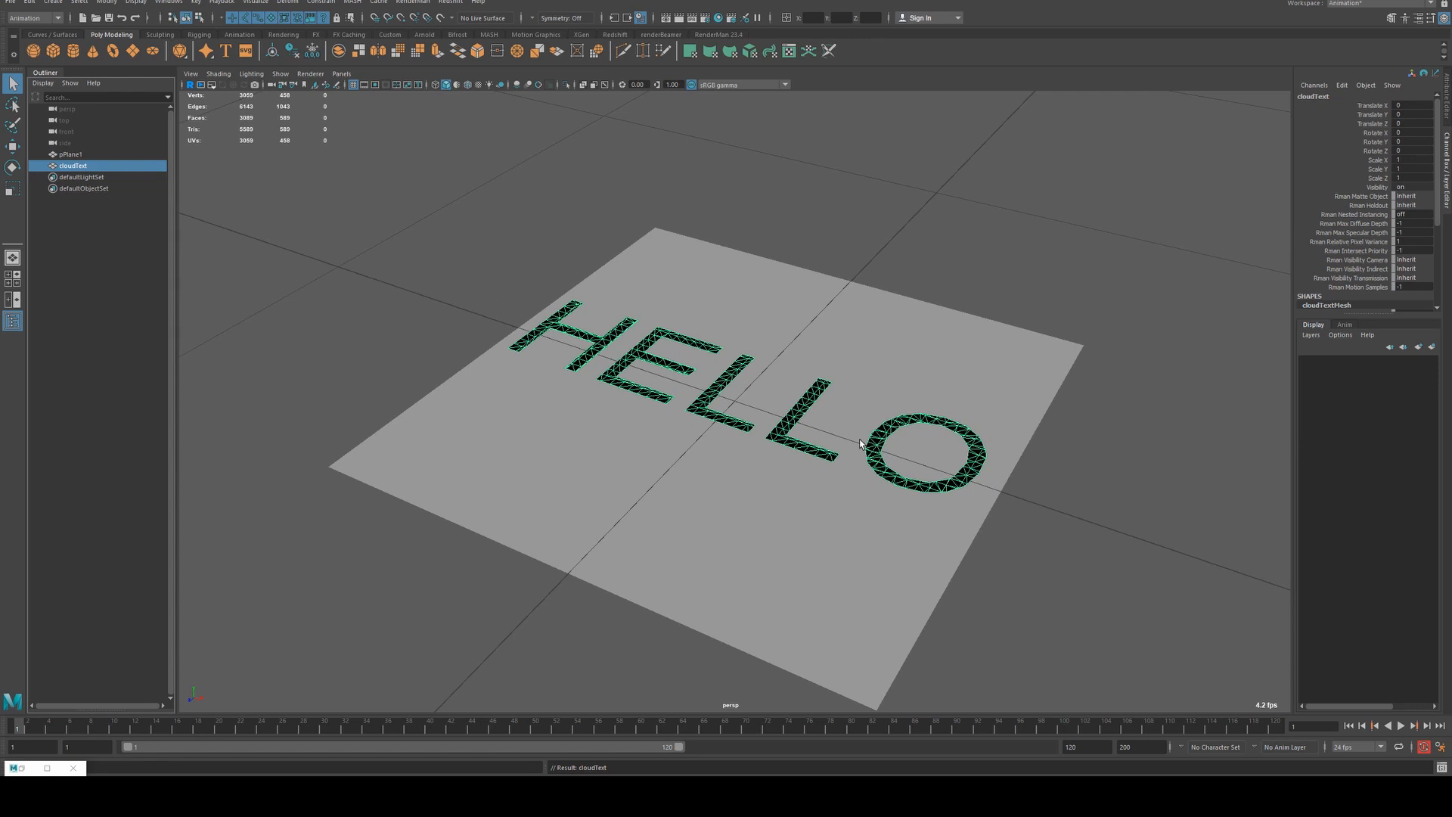
pyautogui.click(461, 248)
pyautogui.click(537, 396)
pyautogui.press('Delete')
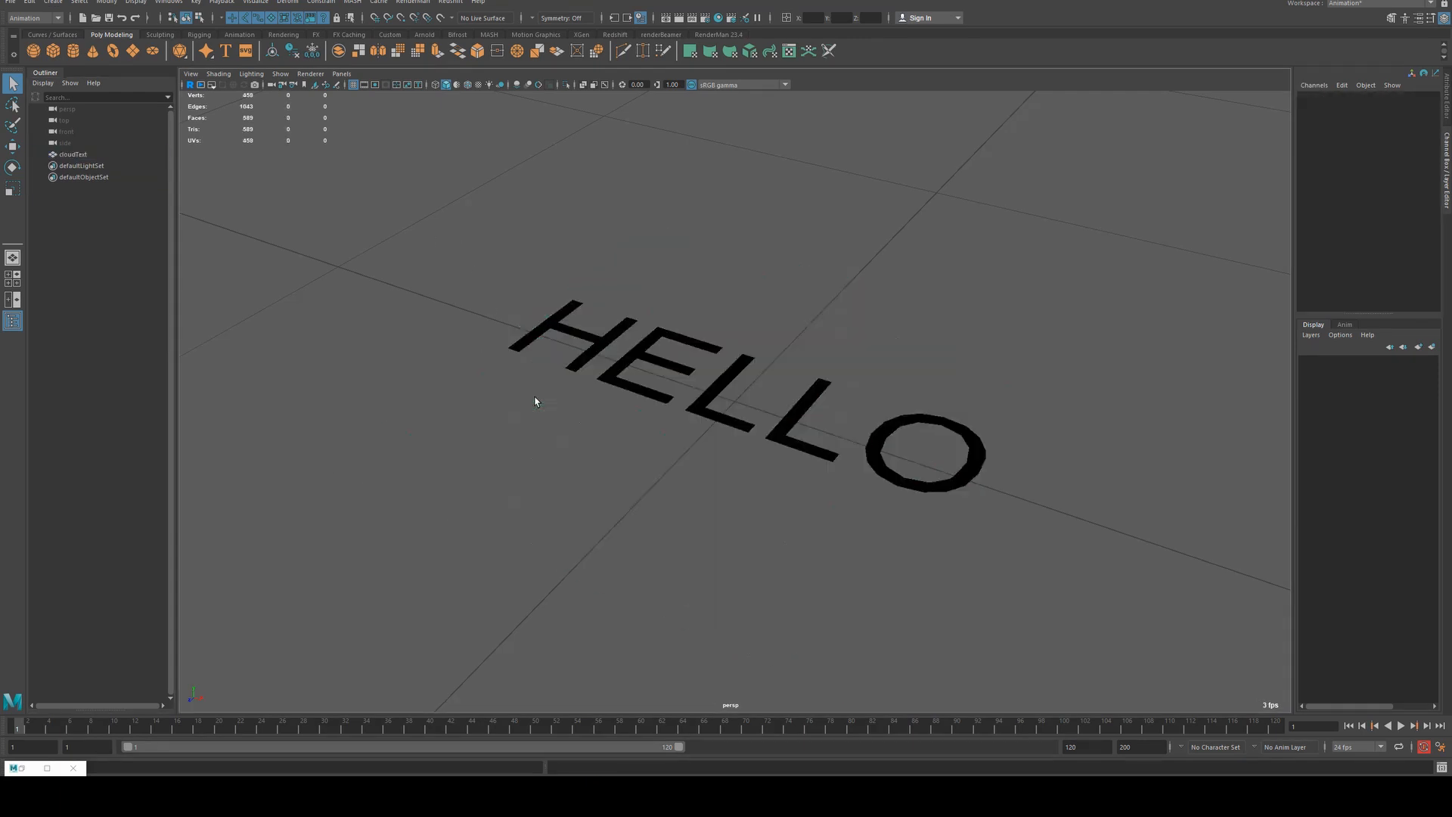
# Select the HELLO letters and export the selection in OBJexport format as cloudText.obj in the RM23Tutorials assets/cloud folder
pyautogui.click(627, 349)
pyautogui.keyDown('alt'); pyautogui.moveTo(440, 298); pyautogui.dragTo(497, 321); pyautogui.keyUp('alt')
pyautogui.click(498, 320)
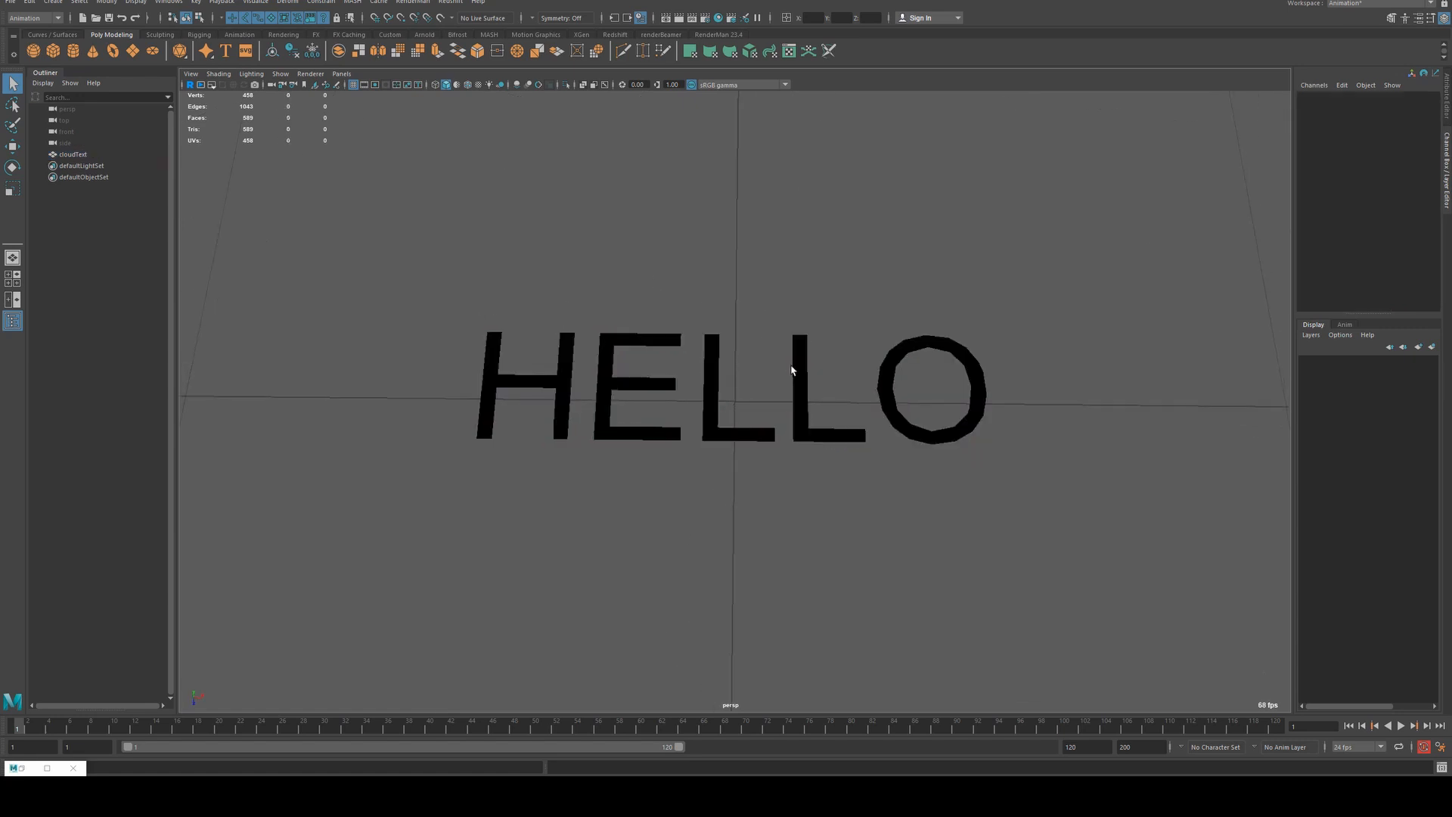
pyautogui.click(700, 401)
pyautogui.keyDown('alt'); pyautogui.moveTo(650, 346); pyautogui.dragTo(461, 227); pyautogui.keyUp('alt')
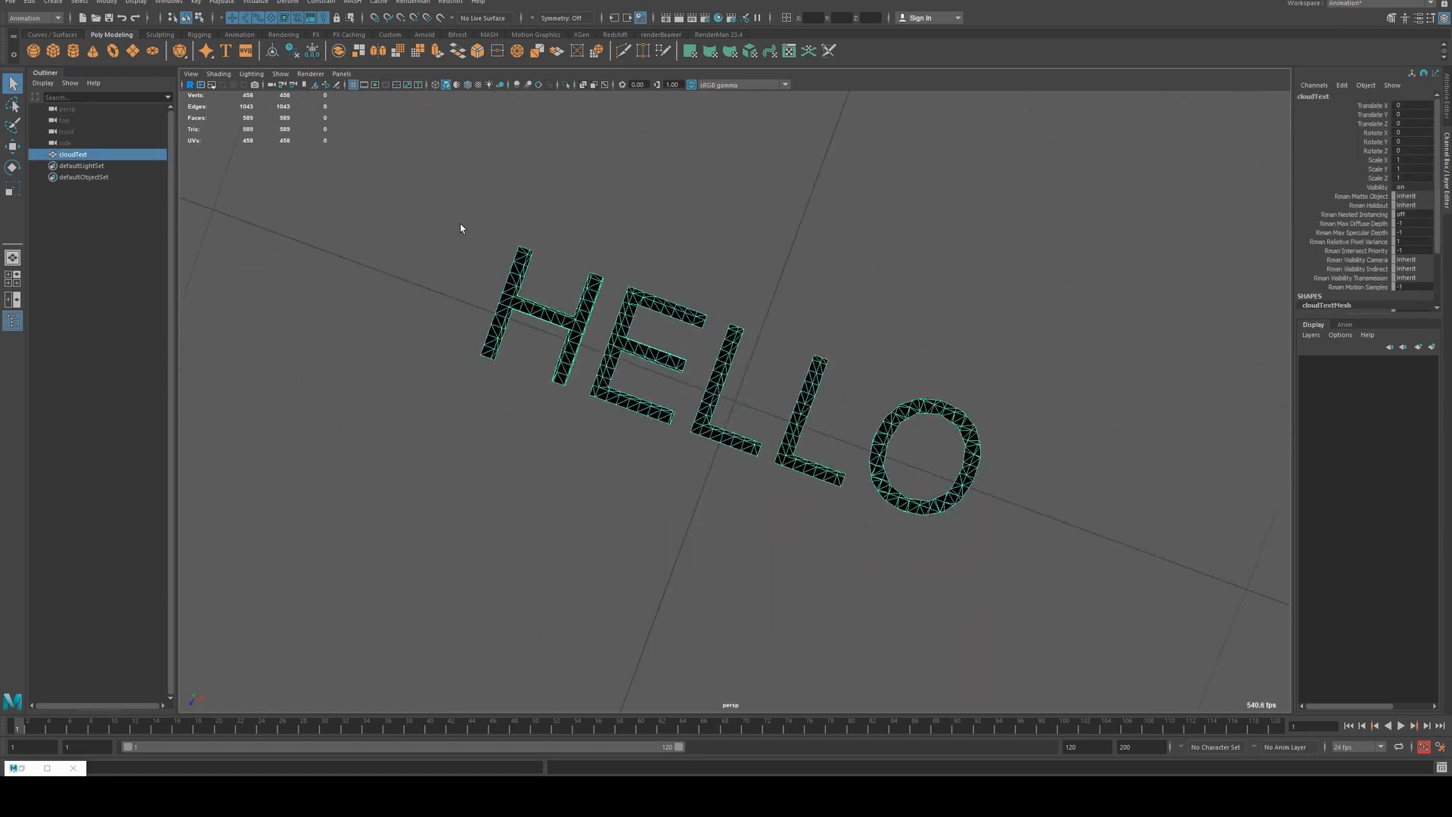
pyautogui.click(10, 2)
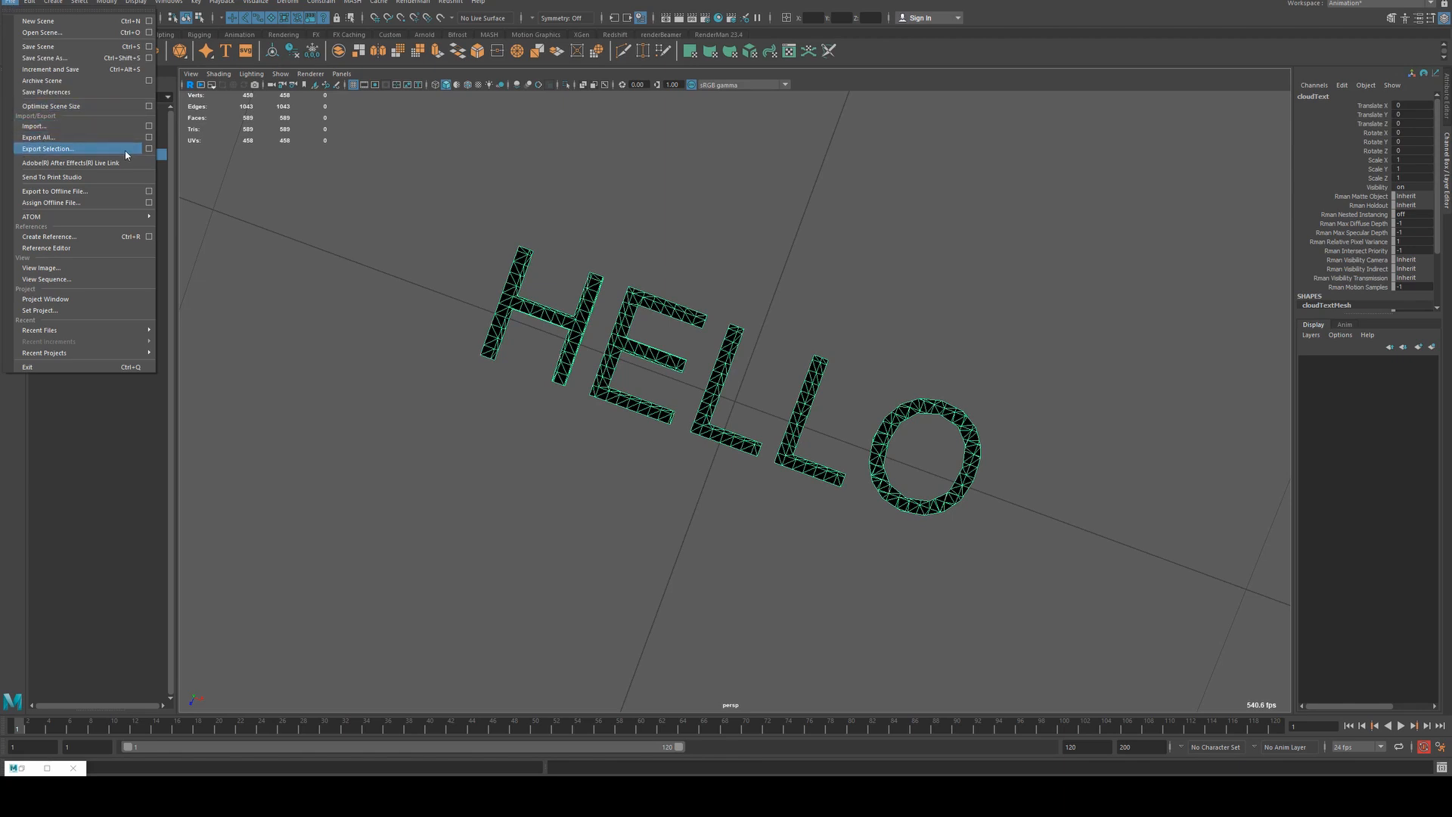
pyautogui.click(74, 148)
pyautogui.click(728, 514)
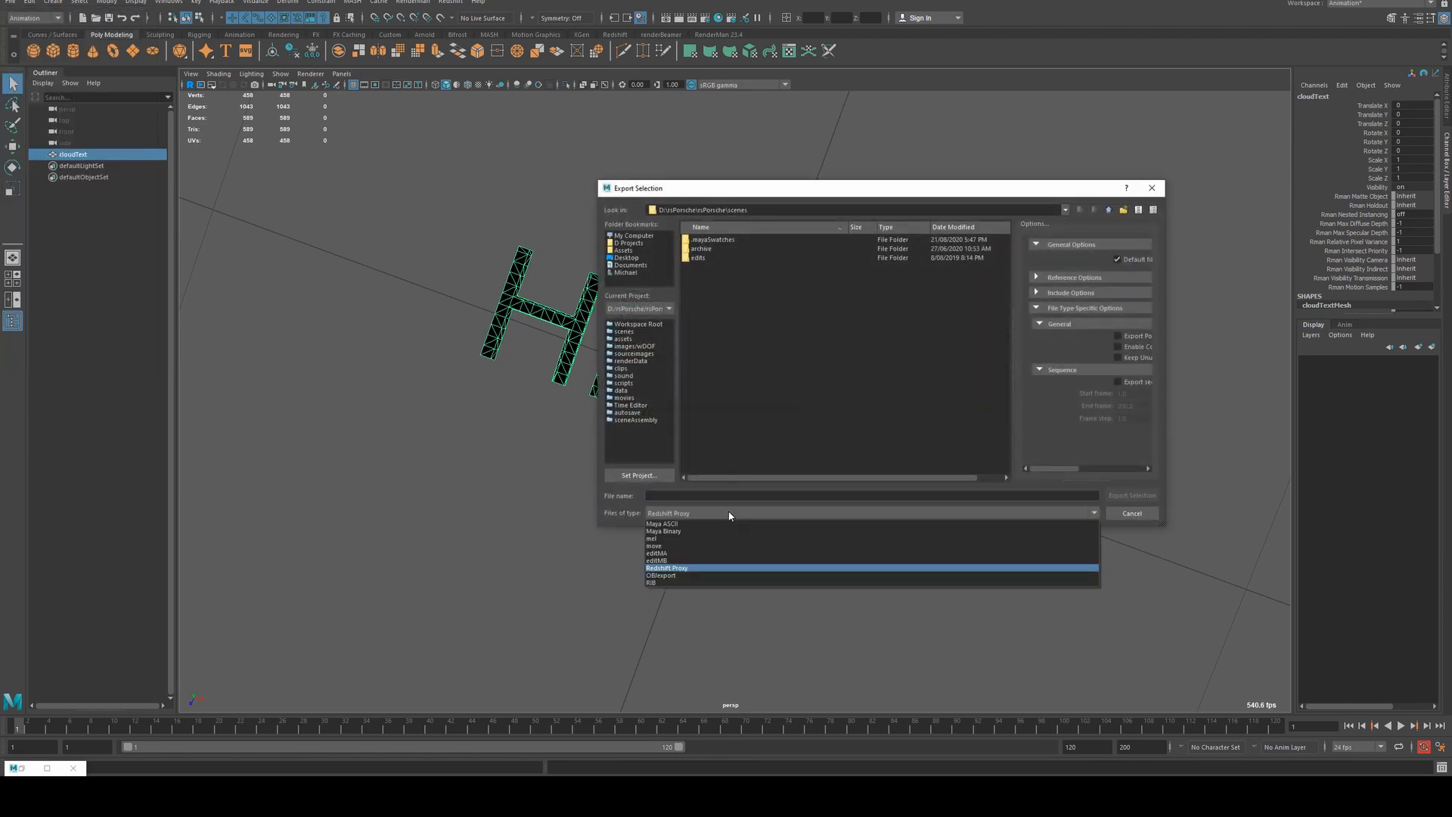
pyautogui.click(682, 577)
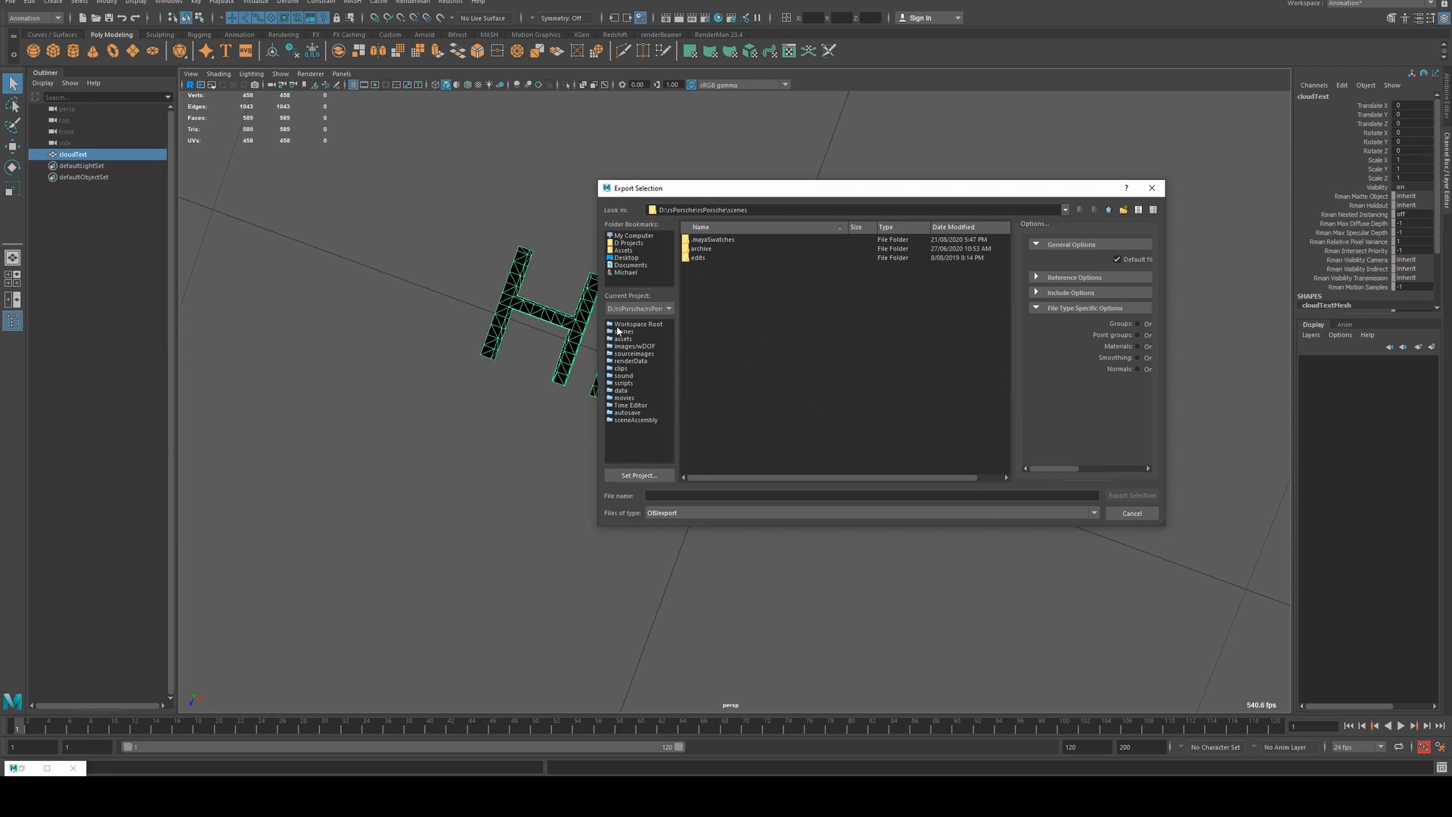
pyautogui.click(1065, 209)
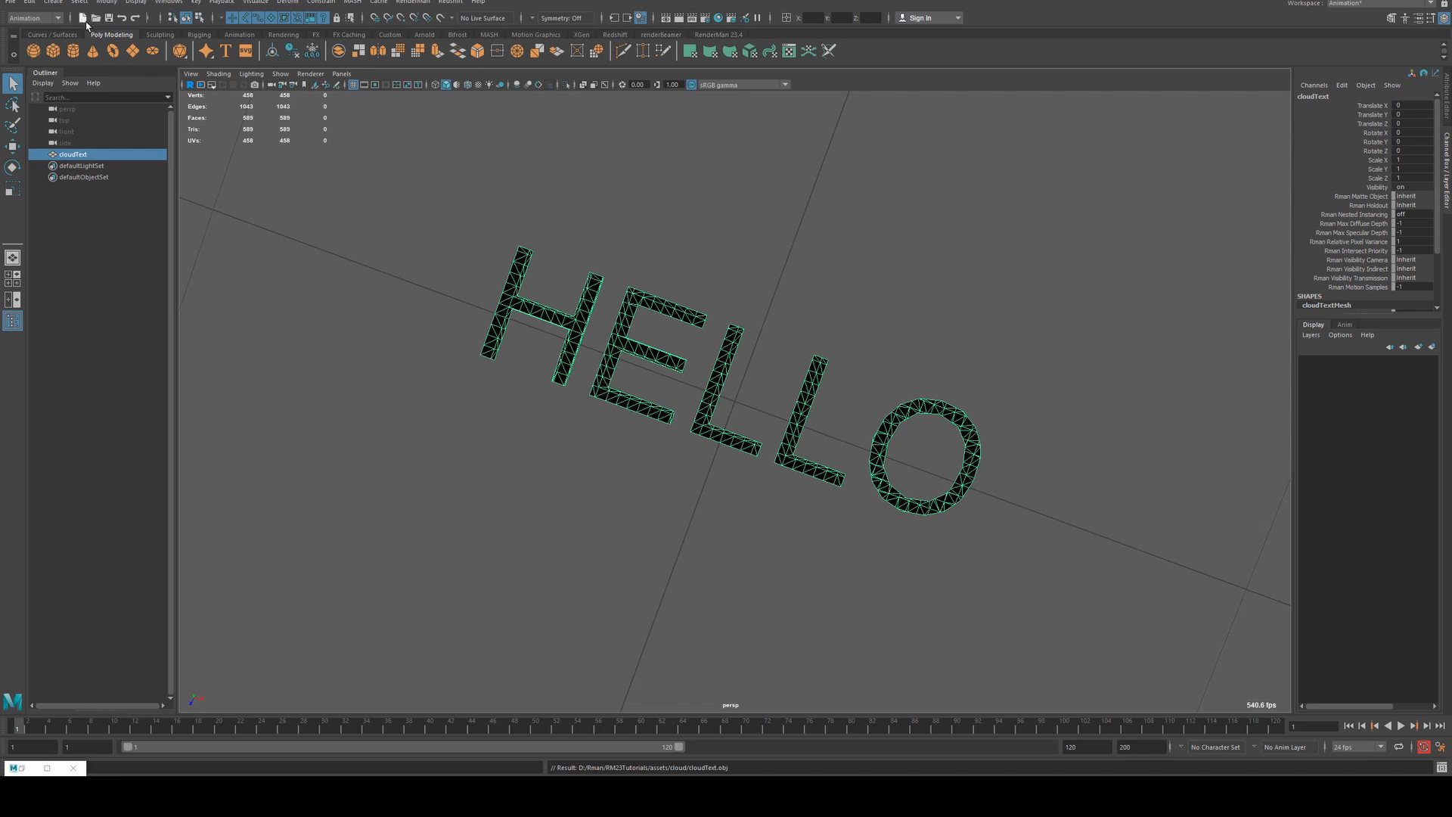
# Open the OpenVDB cloud scene and import cloudText.obj from the assets/cloud folder, scaling the mesh uniformly to about 10.89
pyautogui.click(14, 2)
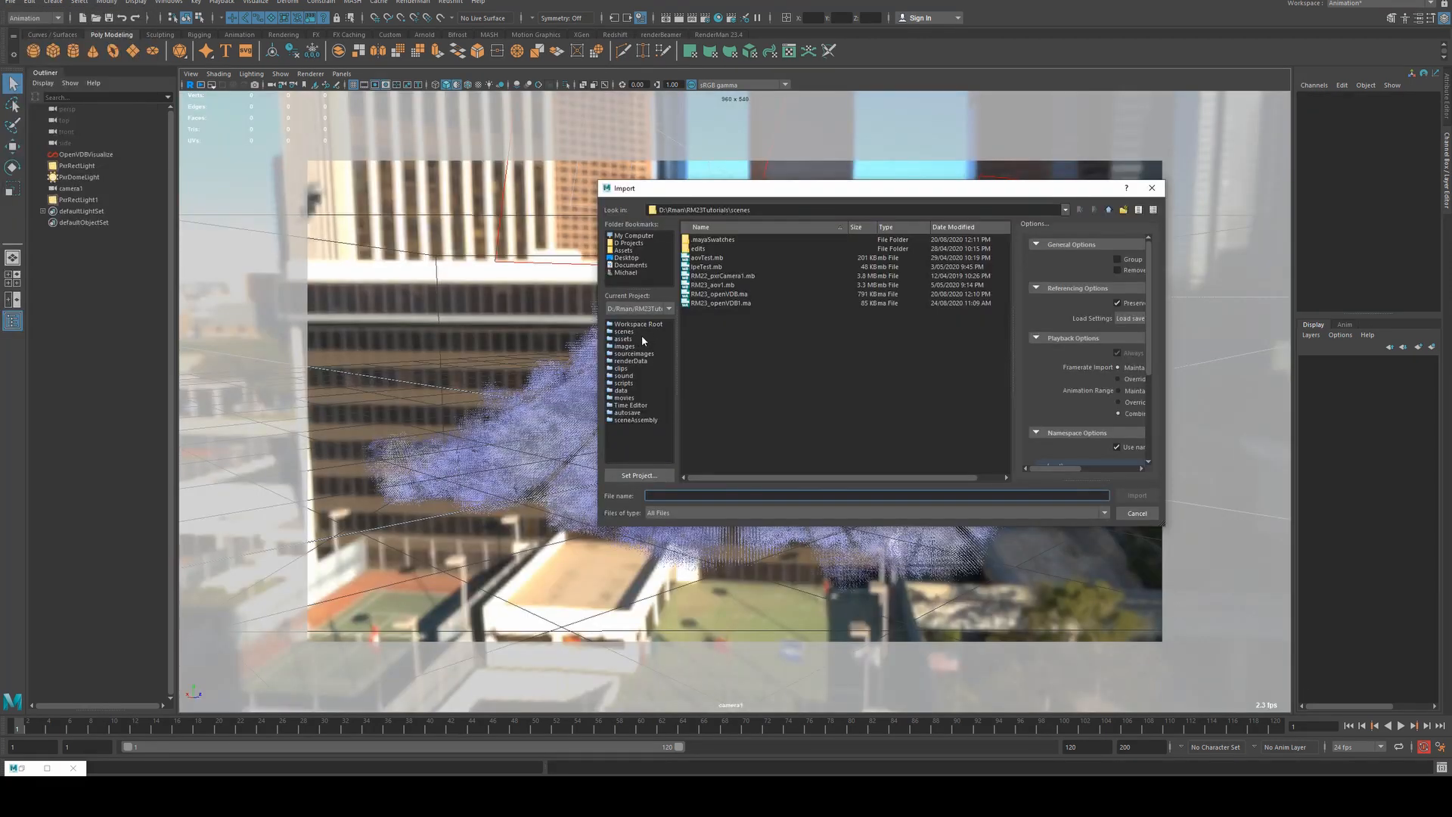
pyautogui.click(625, 340)
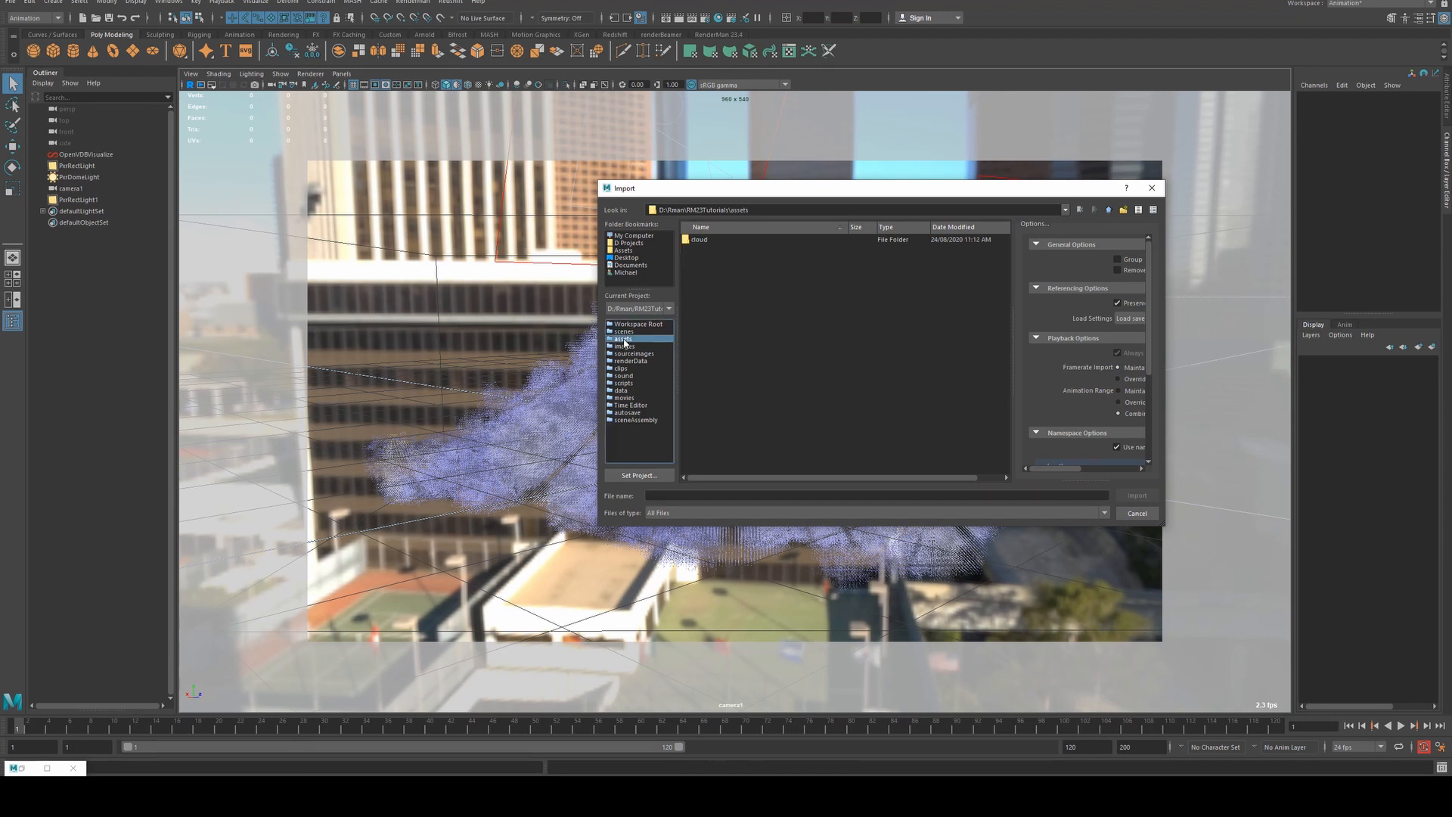
pyautogui.doubleClick(689, 241)
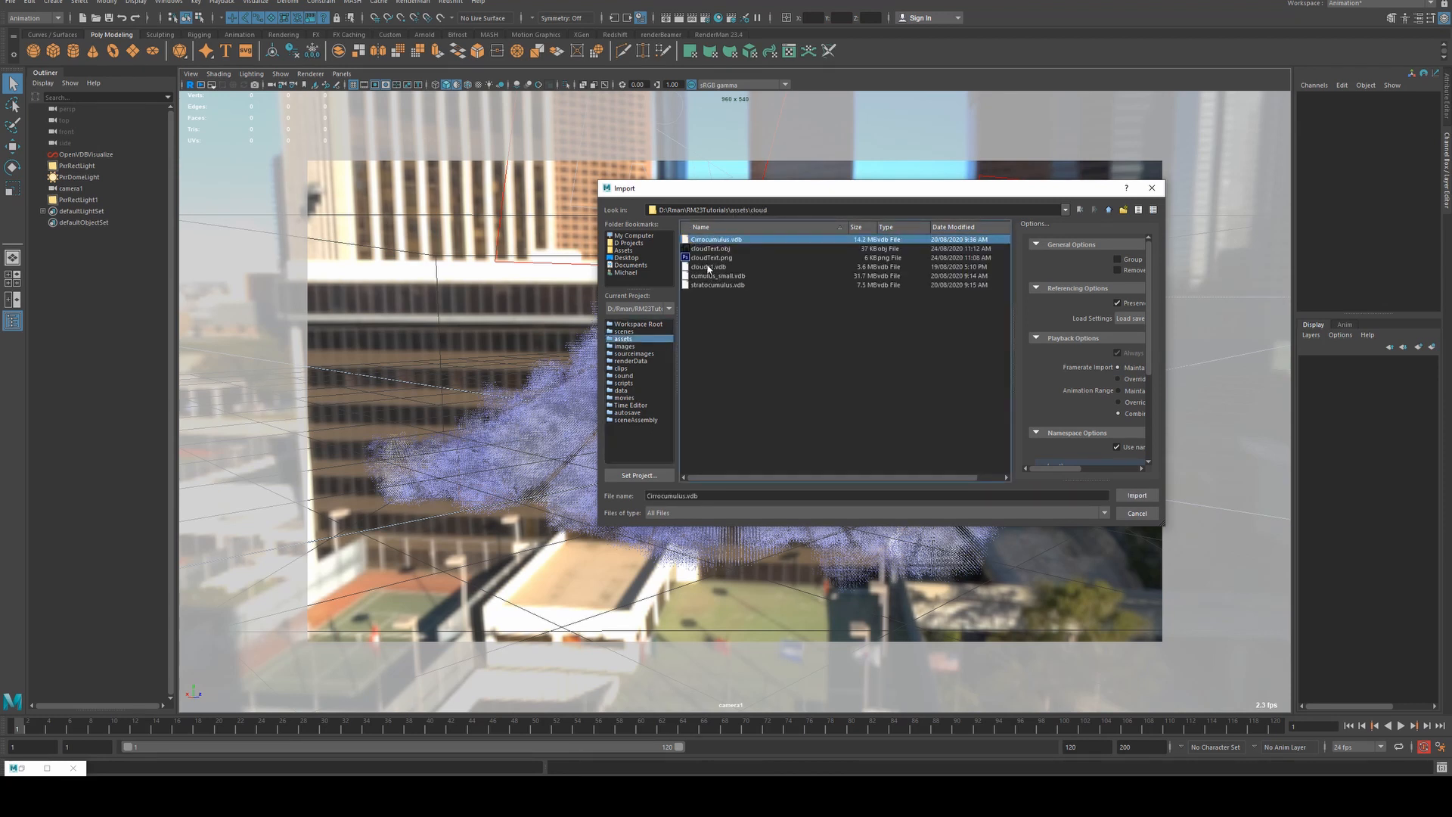
pyautogui.click(711, 249)
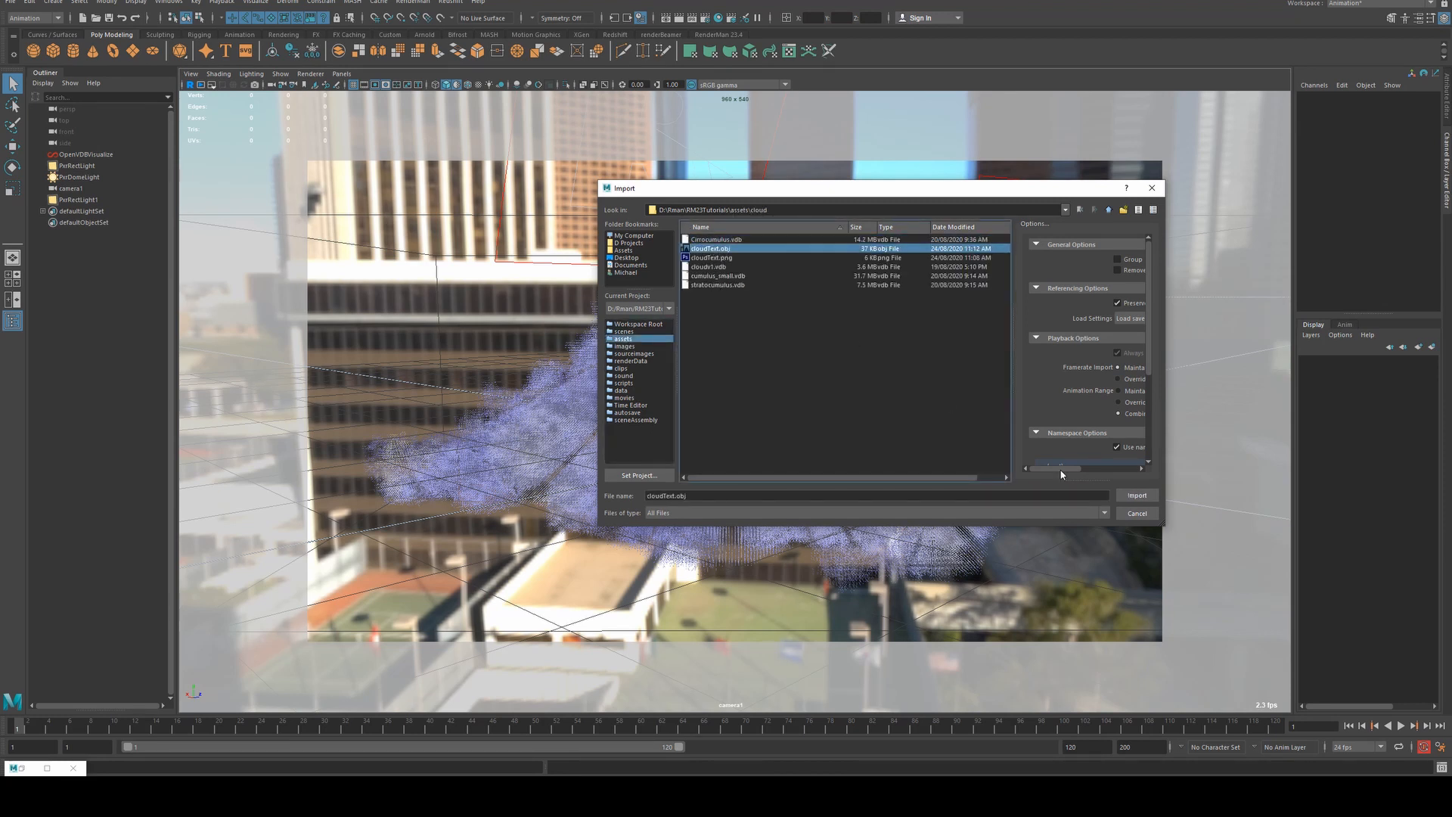
pyautogui.click(1136, 496)
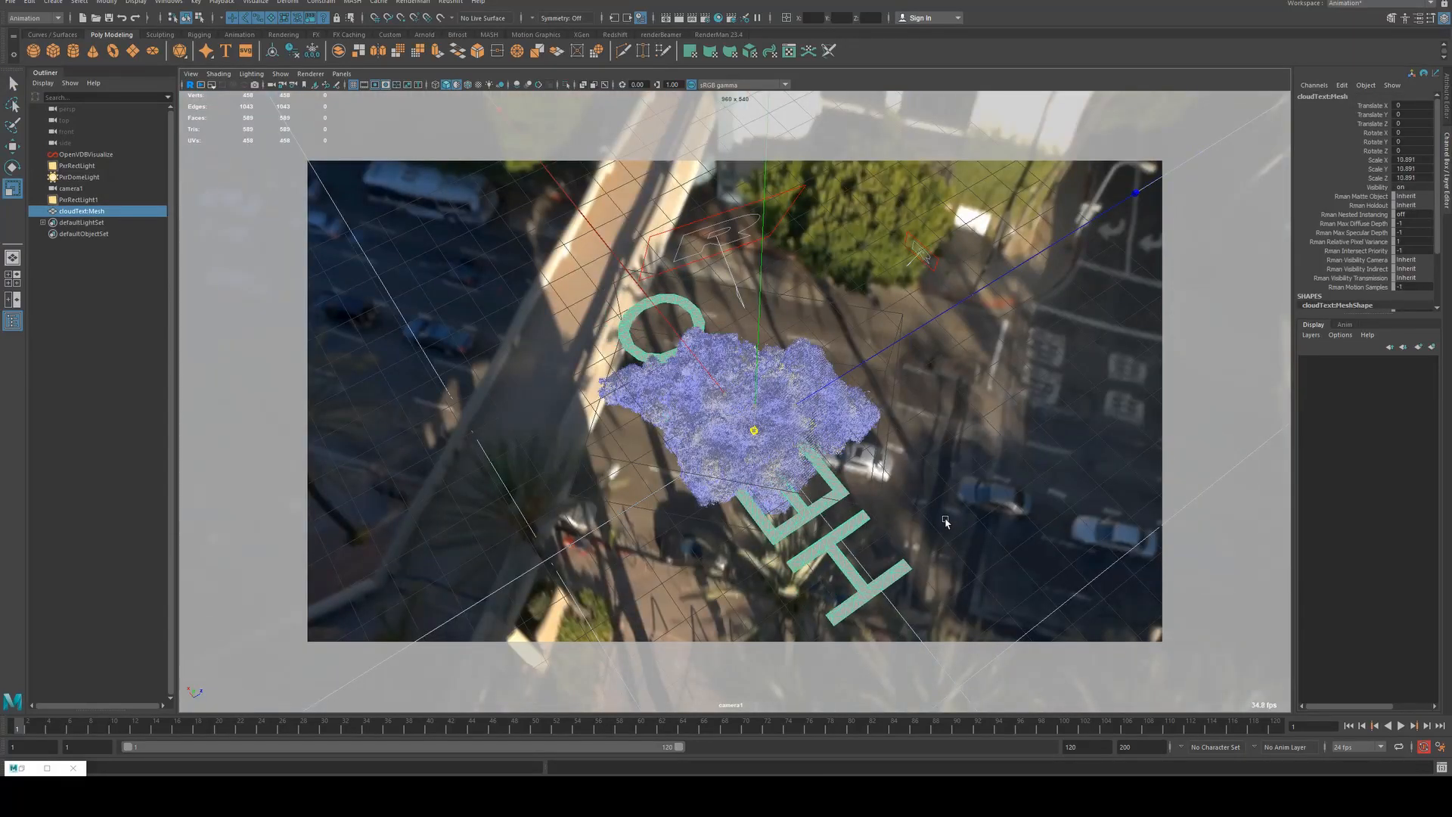
# Rotate the HELLO mesh to X 90 and Y -135, and move it away from the cloud to about X -2.37, Z -2.37
pyautogui.press('e')
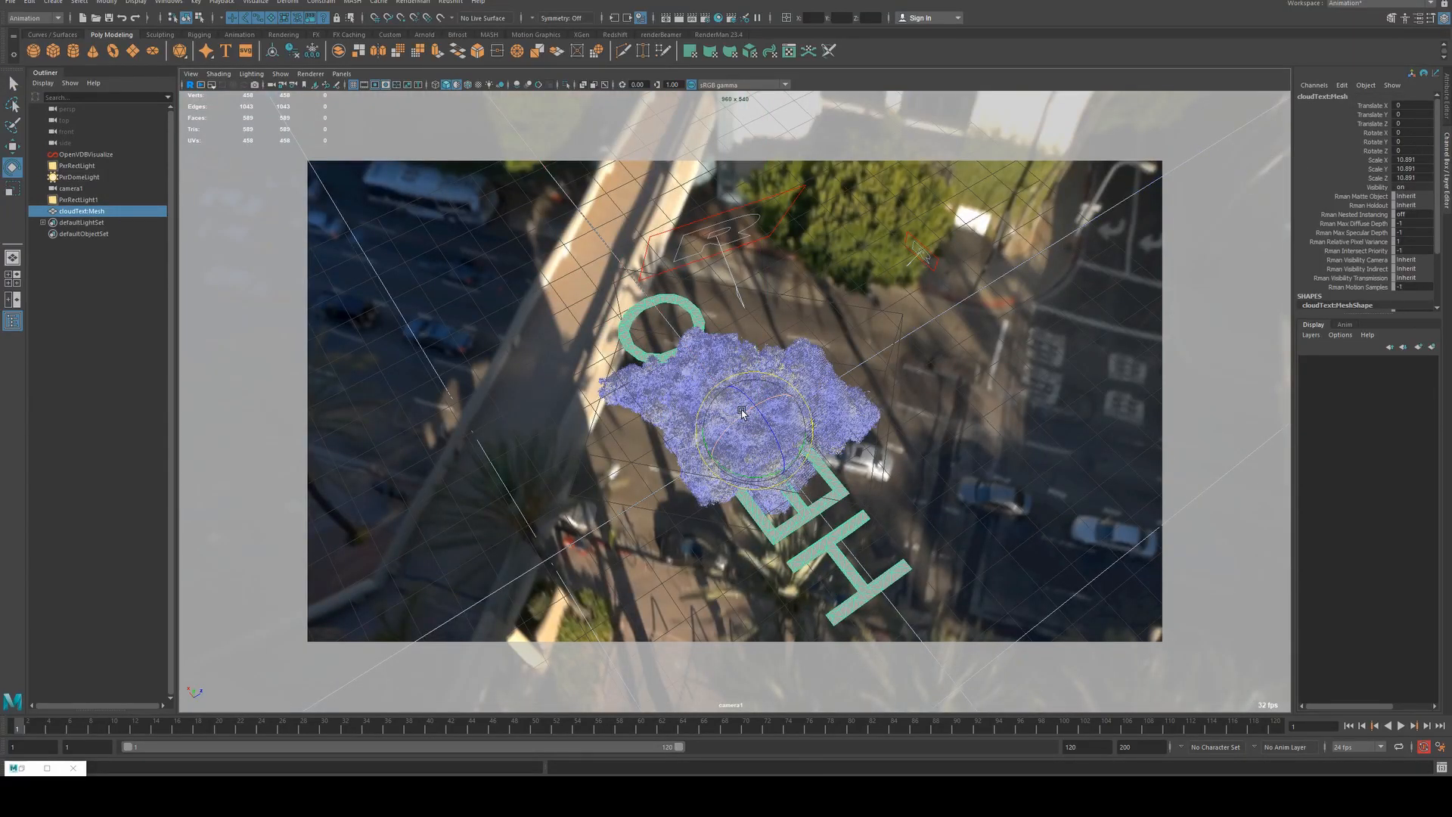
pyautogui.moveTo(742, 412); pyautogui.dragTo(604, 413)
pyautogui.keyDown('alt'); pyautogui.moveTo(811, 467); pyautogui.dragTo(771, 460); pyautogui.keyUp('alt')
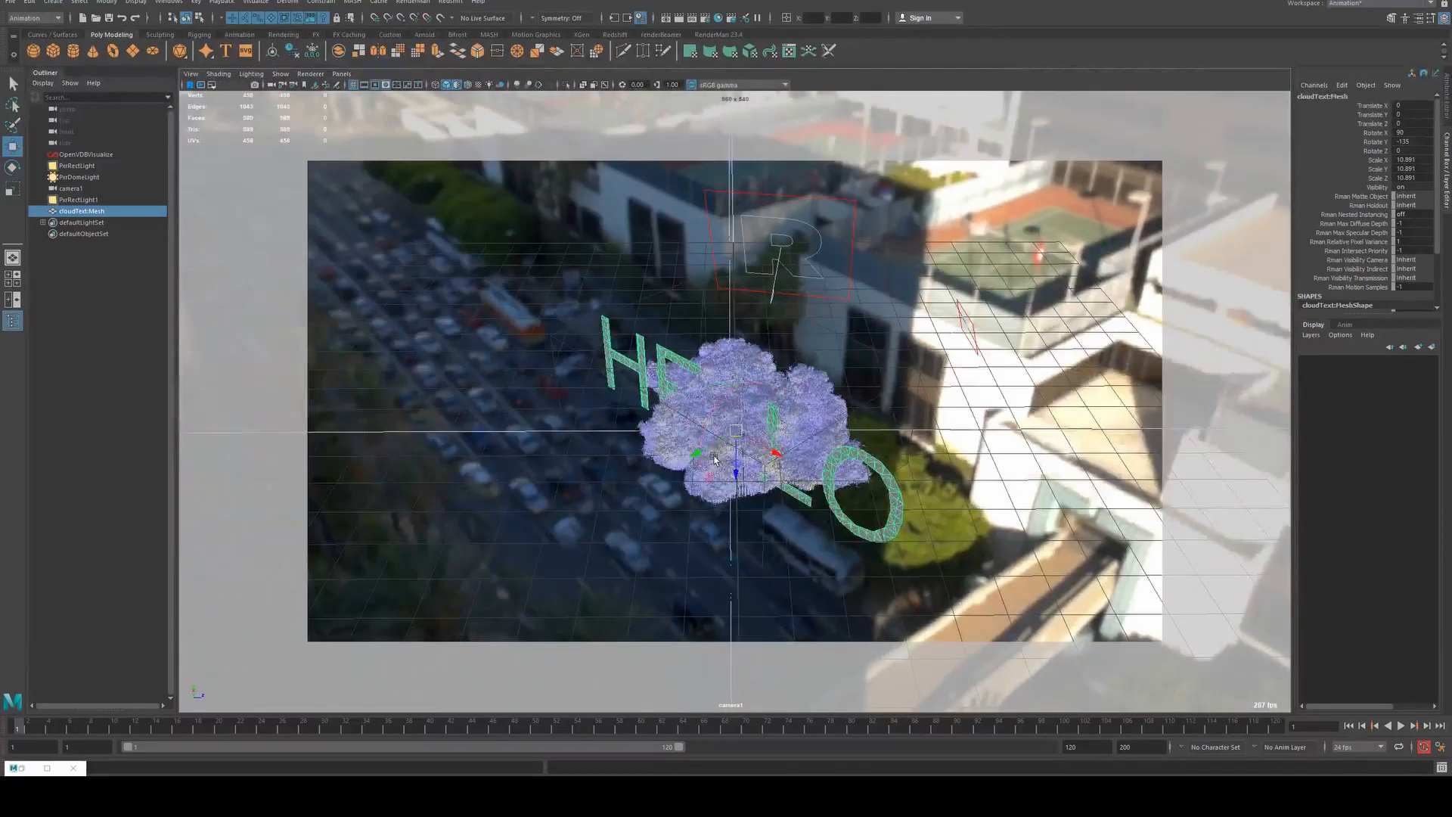
pyautogui.moveTo(666, 461); pyautogui.dragTo(583, 502)
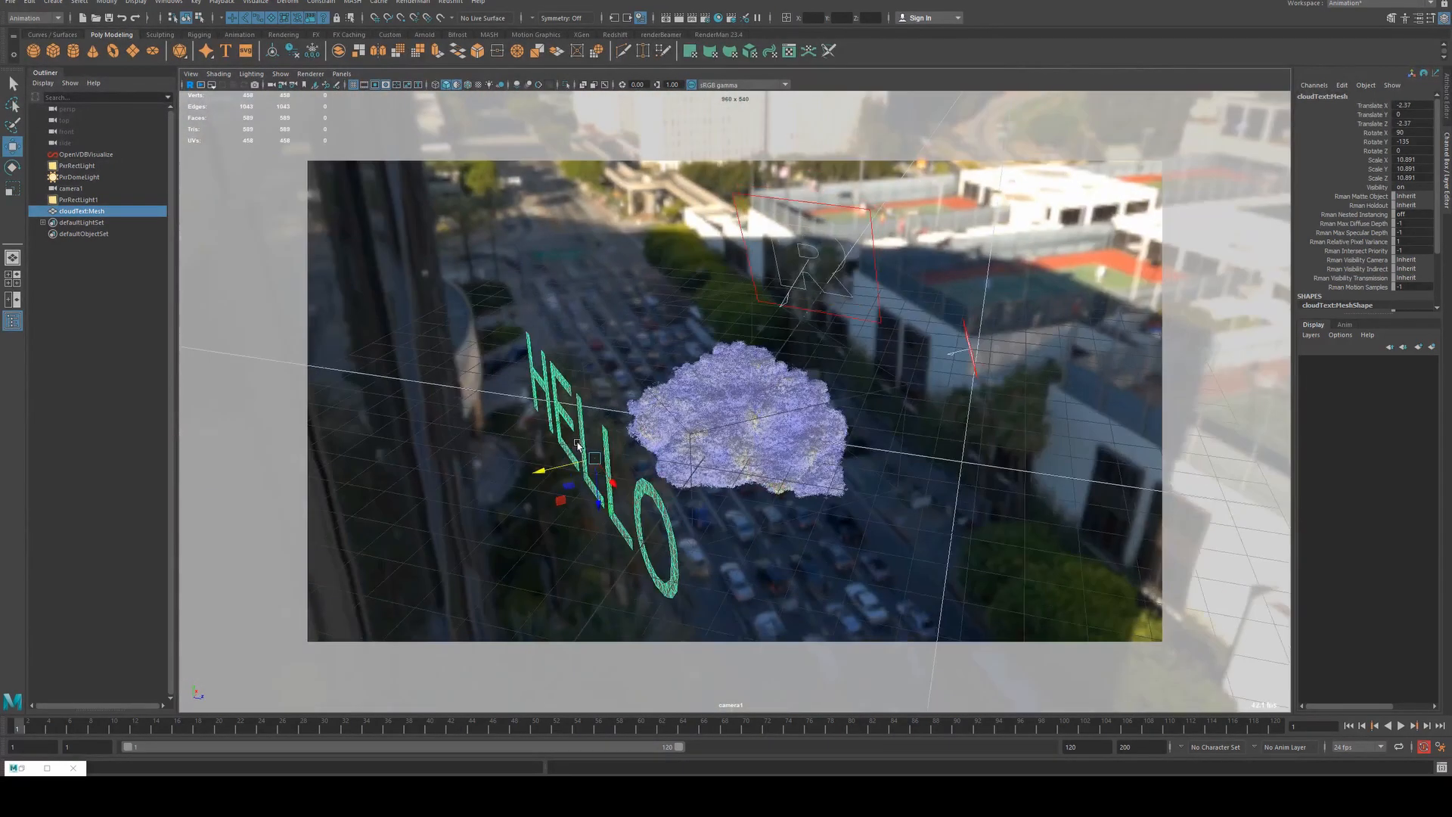
# Select all faces of the HELLO mesh and extrude them with a local Z translation of about 0.643
pyautogui.keyDown('alt'); pyautogui.moveTo(561, 438); pyautogui.dragTo(615, 380, button='middle'); pyautogui.keyUp('alt')
pyautogui.keyDown('alt'); pyautogui.moveTo(616, 380); pyautogui.dragTo(663, 423, button='right'); pyautogui.keyUp('alt')
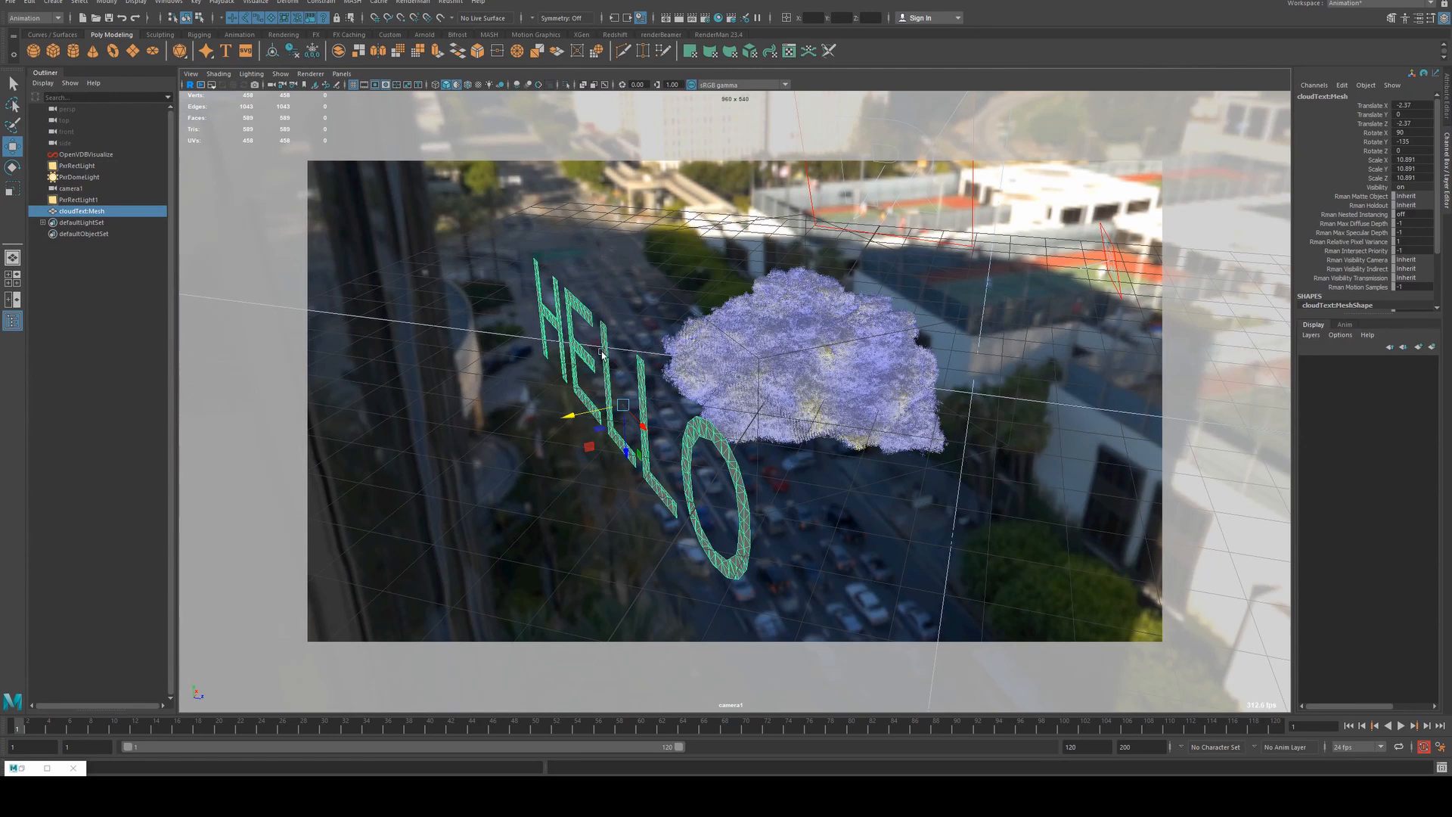
pyautogui.moveTo(603, 353); pyautogui.dragTo(605, 382, button='right')
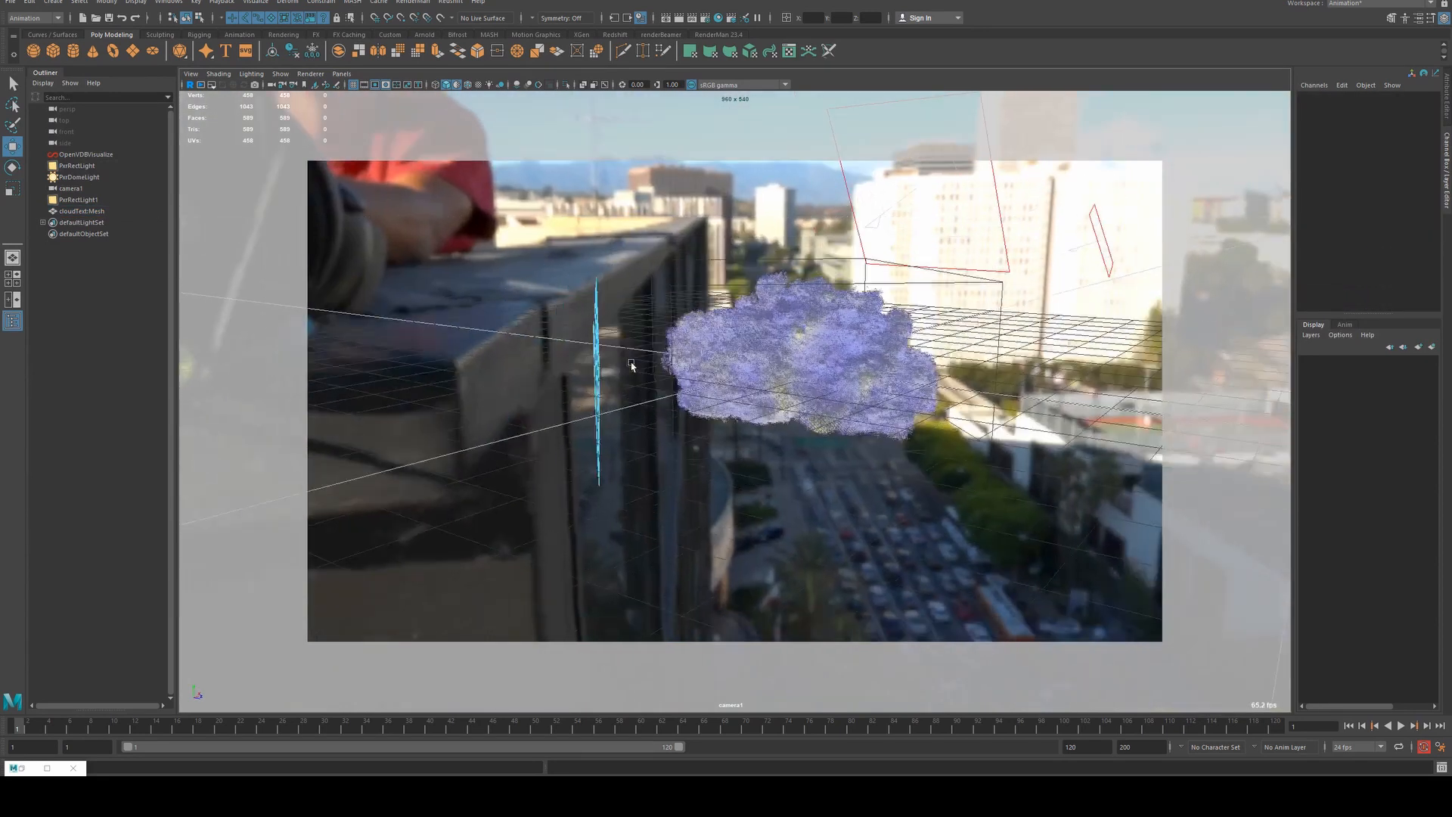
pyautogui.click(605, 495)
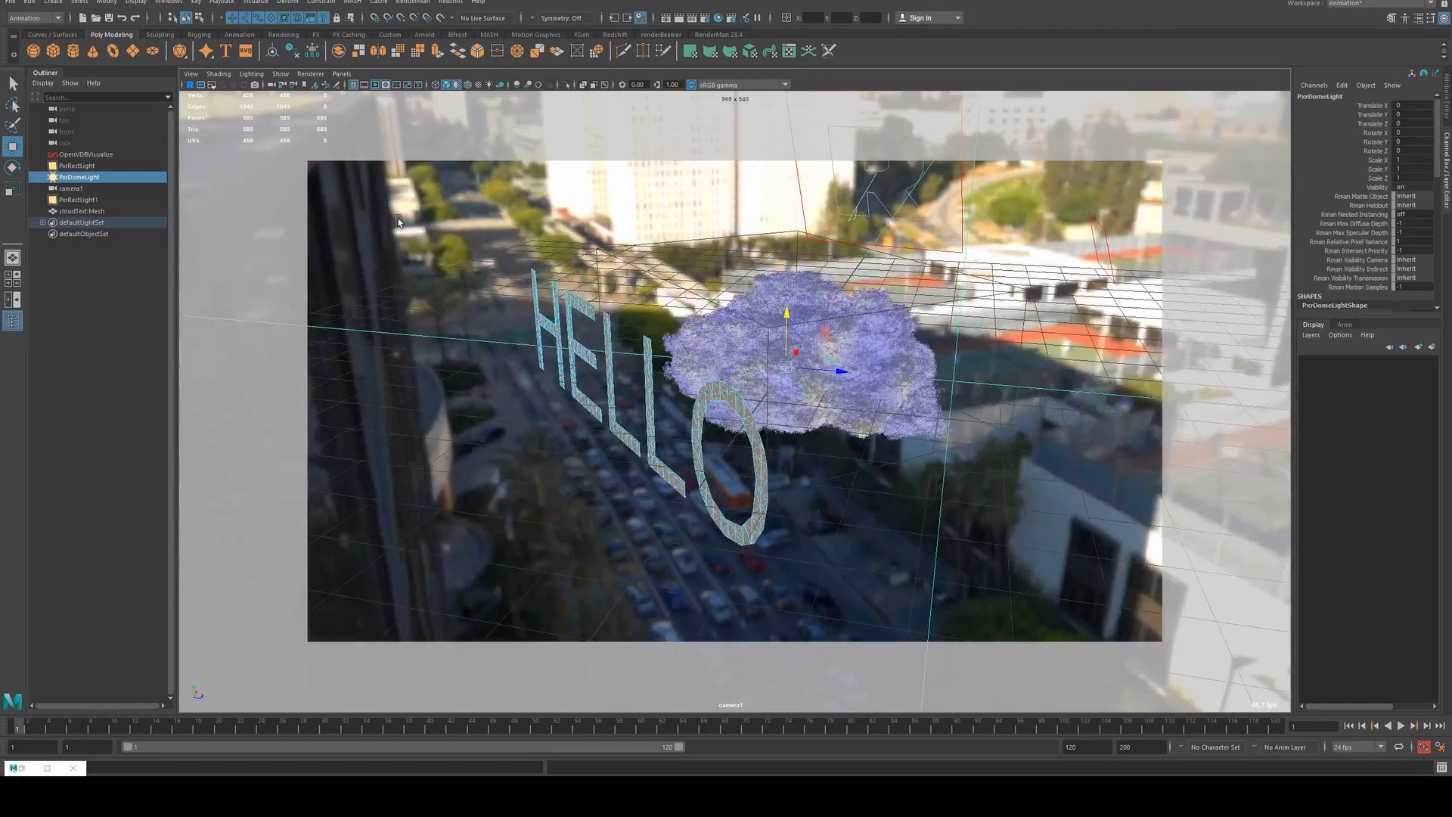
pyautogui.click(605, 375)
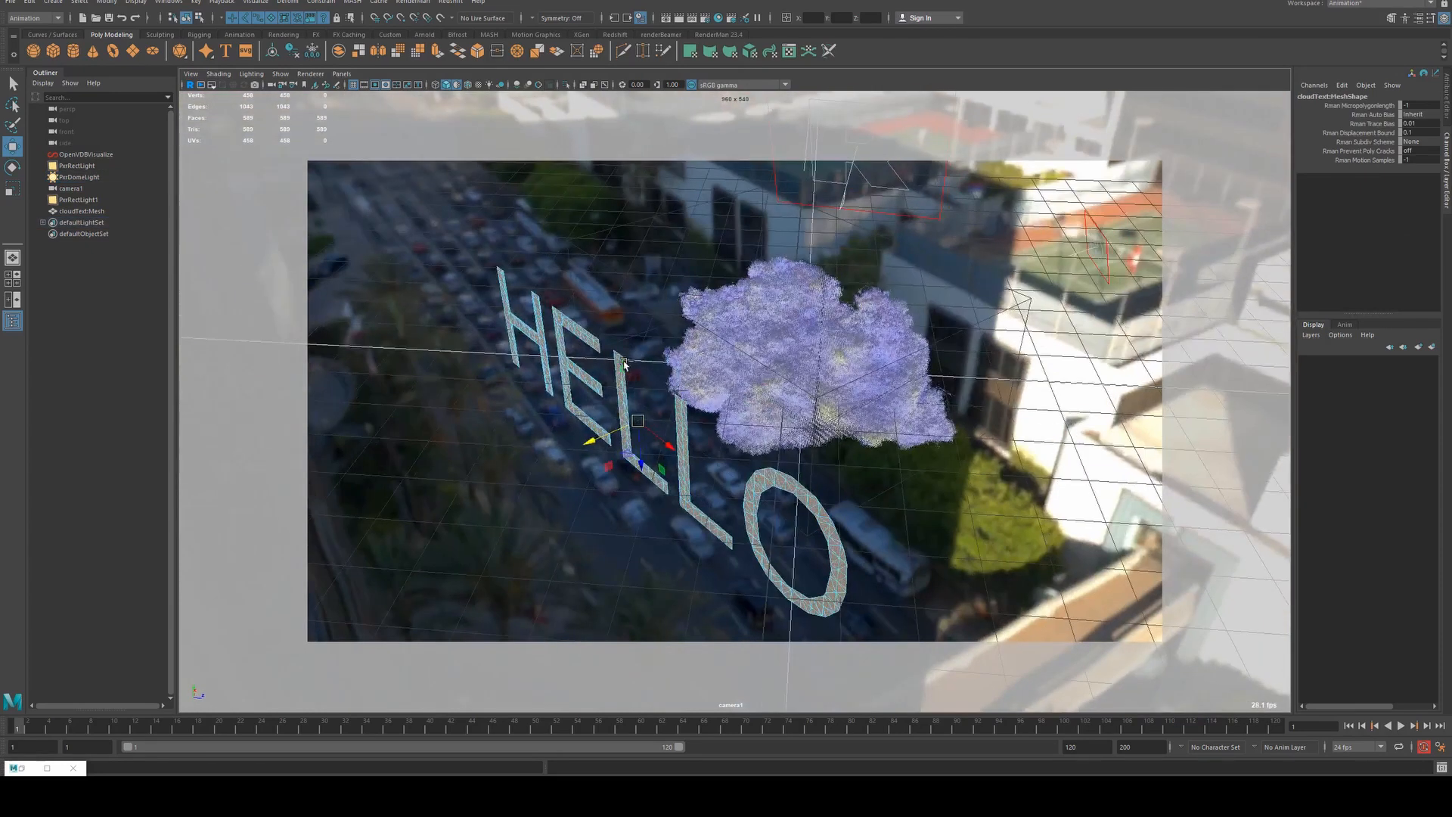
pyautogui.hotkey('ctrl', 'e')
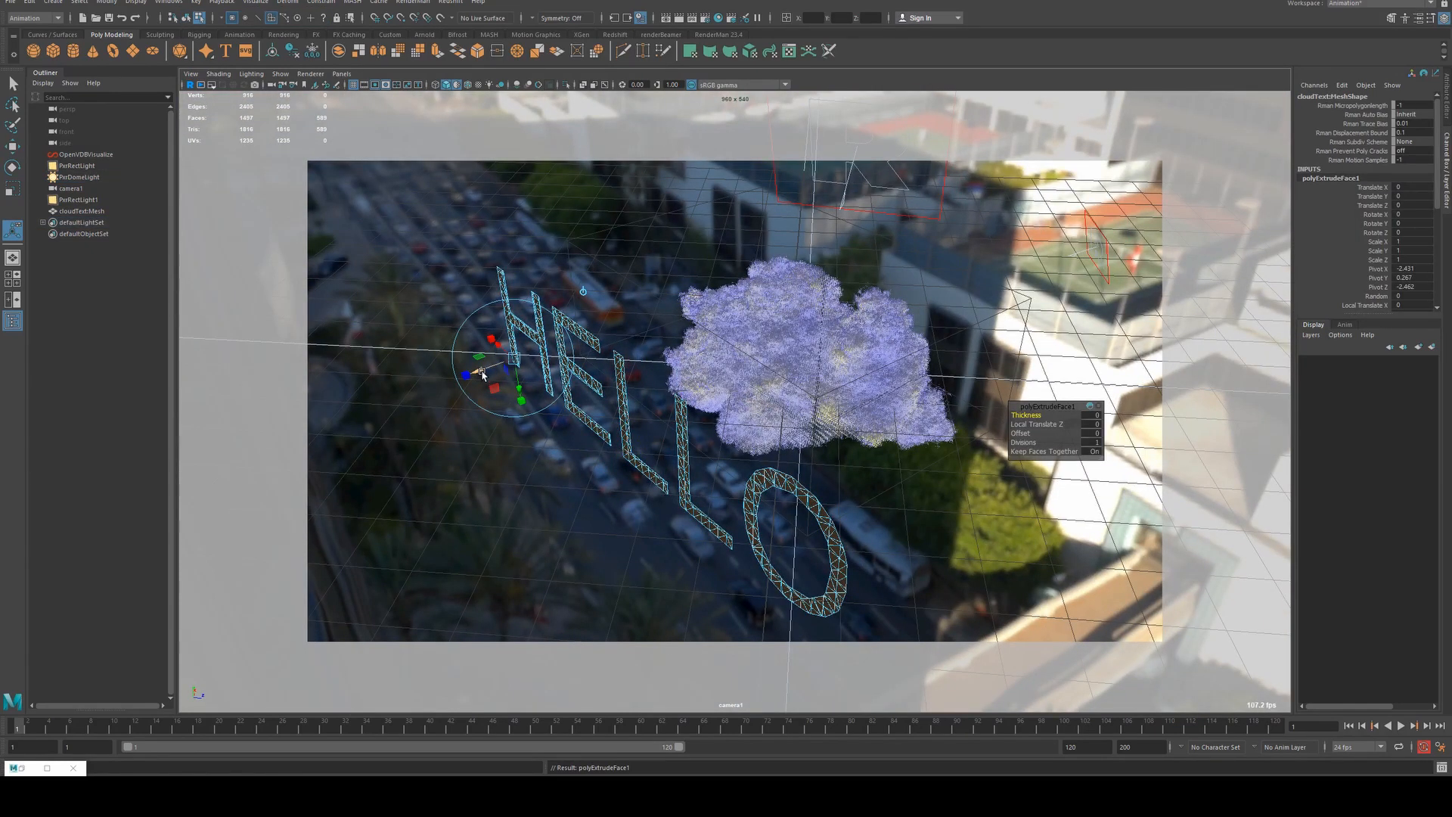
pyautogui.moveTo(484, 371); pyautogui.dragTo(456, 390)
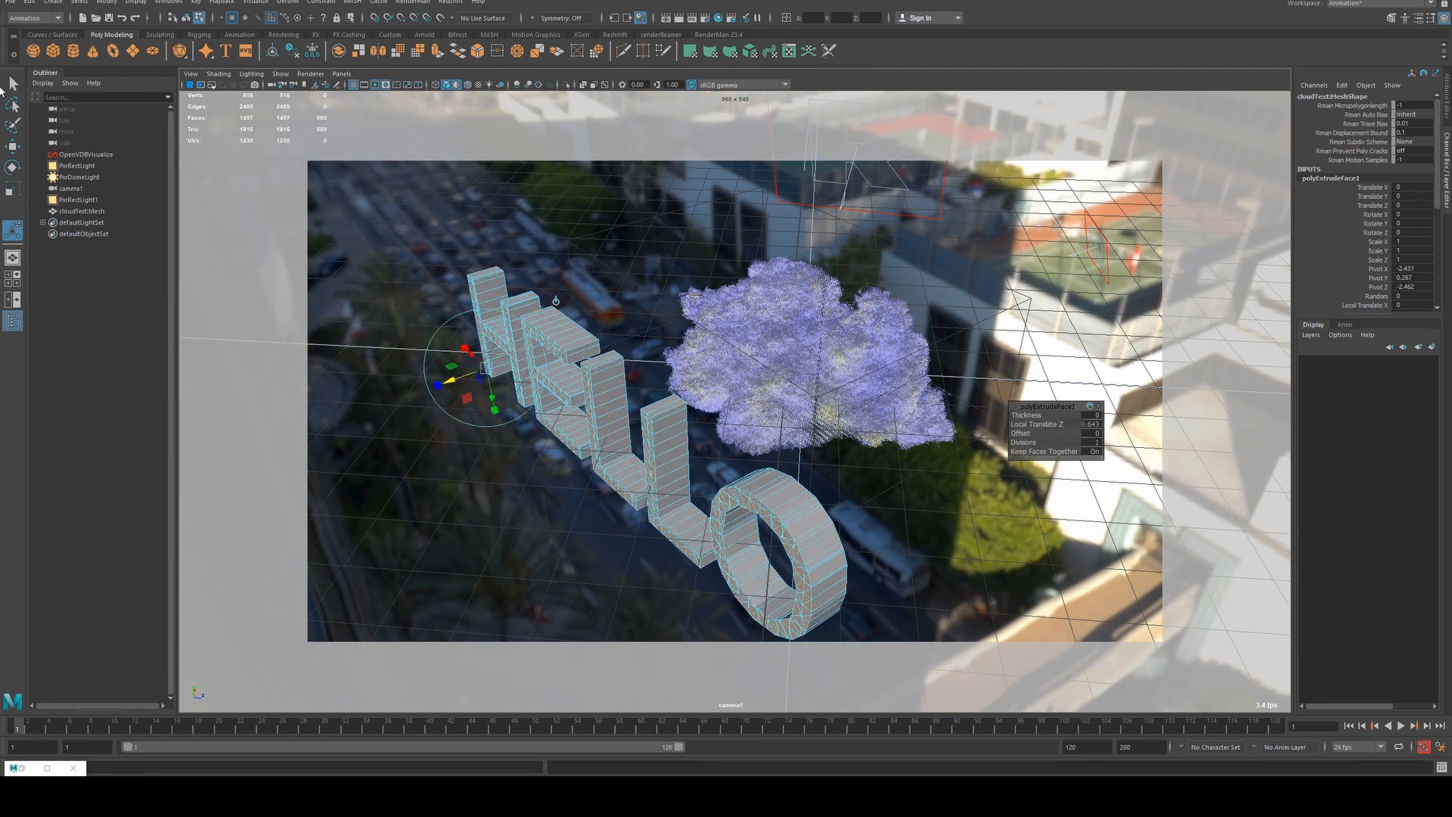
pyautogui.click(12, 83)
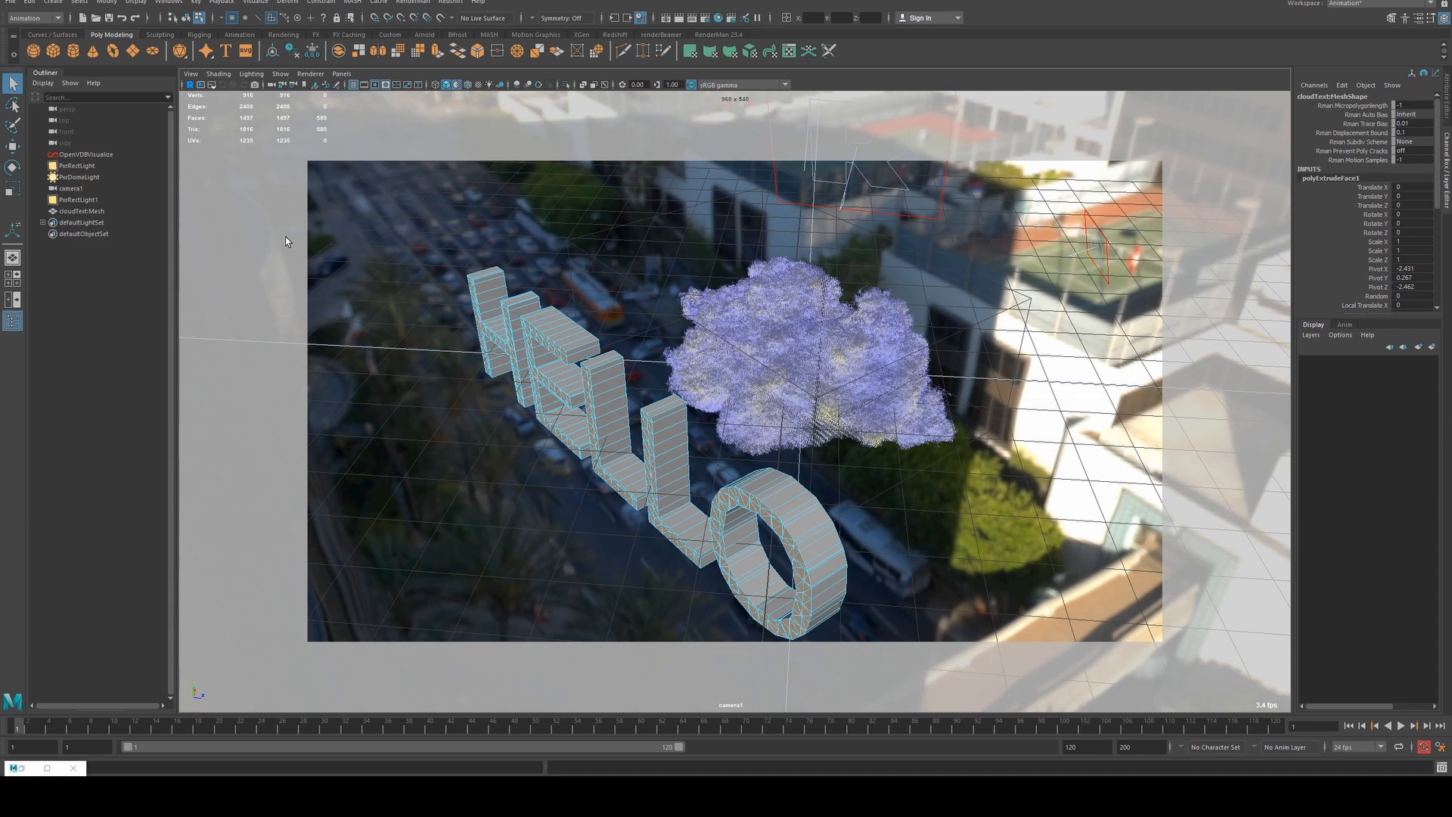
# Return to object mode, then scale the extruded HELLO mesh to about 3.95 and move it to about X -0.34, Y 1.15, Z -0.34
pyautogui.click(580, 346)
pyautogui.moveTo(580, 347); pyautogui.dragTo(586, 341, button='right')
pyautogui.keyDown('alt'); pyautogui.moveTo(469, 344); pyautogui.dragTo(731, 441); pyautogui.keyUp('alt')
pyautogui.press('e')
pyautogui.press('r')
pyautogui.press('w')
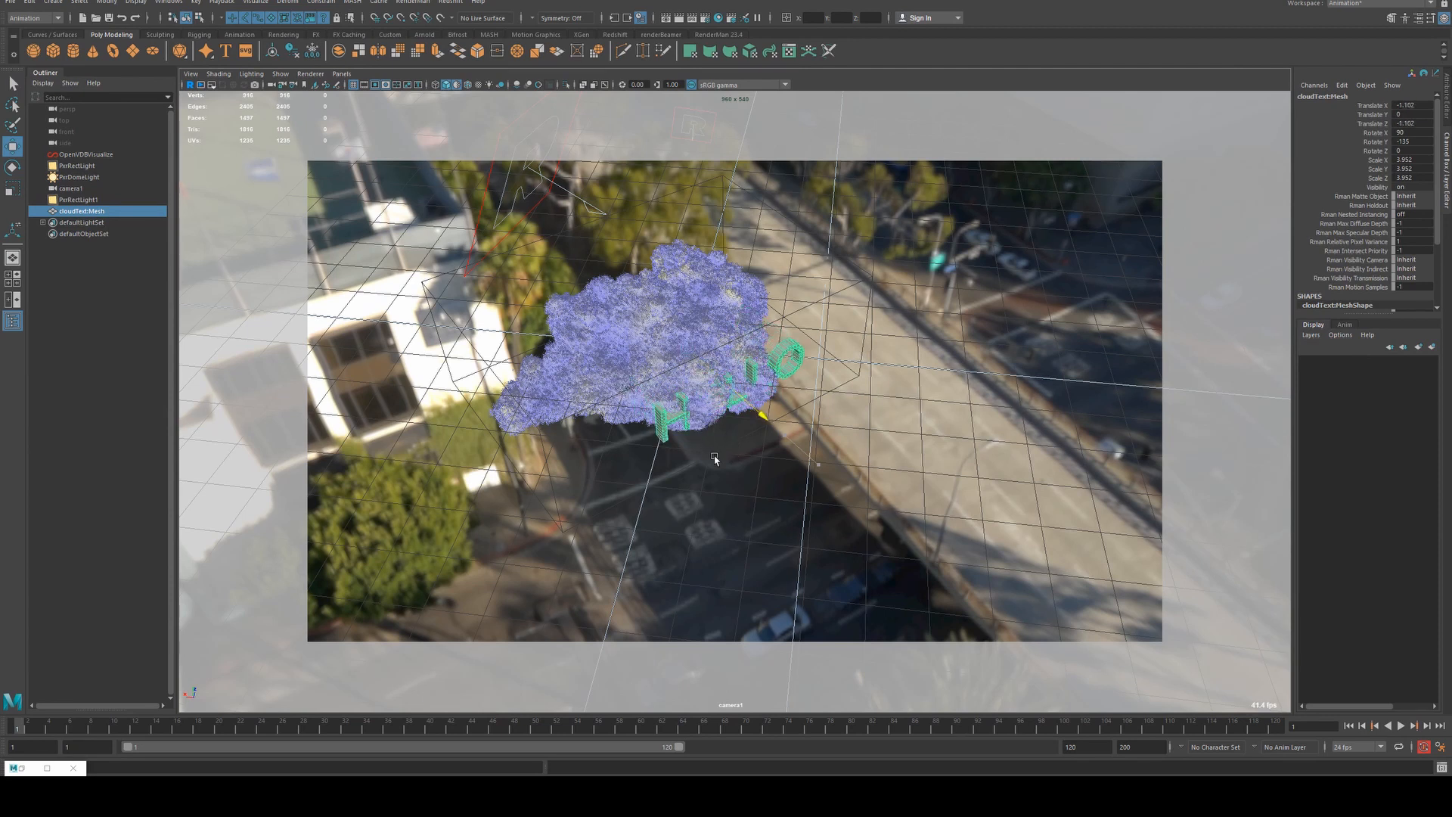
pyautogui.moveTo(695, 409); pyautogui.dragTo(732, 336)
pyautogui.scroll(5, 732, 335)
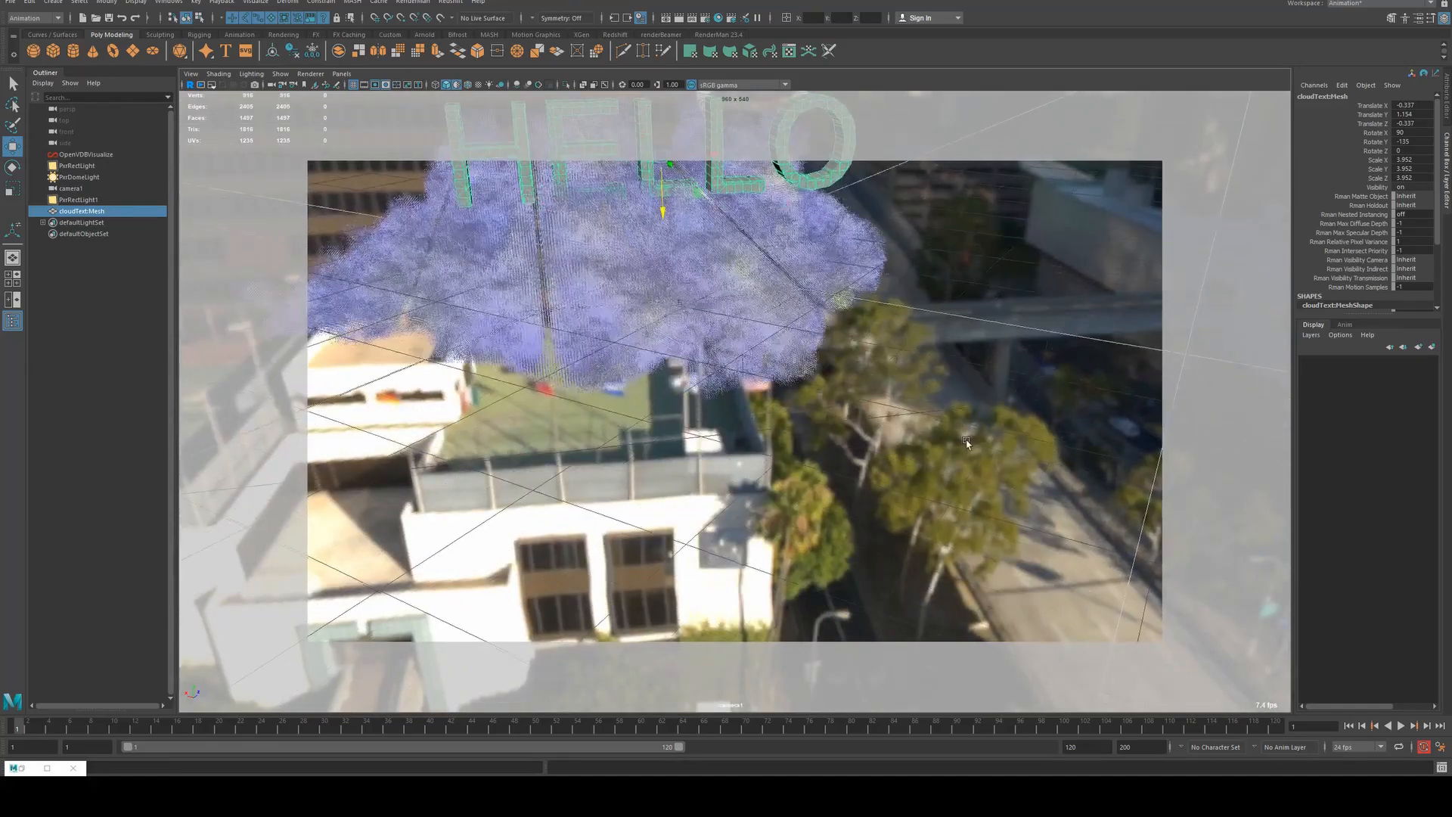
# Lower the HELLO mesh in front of the cloud to about X -0.88, Y 0.26, Z -0.88
pyautogui.scroll(-2, 711, 314)
pyautogui.keyDown('alt'); pyautogui.moveTo(651, 253); pyautogui.dragTo(708, 307, button='middle'); pyautogui.keyUp('alt')
pyautogui.keyDown('alt'); pyautogui.moveTo(708, 307); pyautogui.dragTo(762, 422); pyautogui.keyUp('alt')
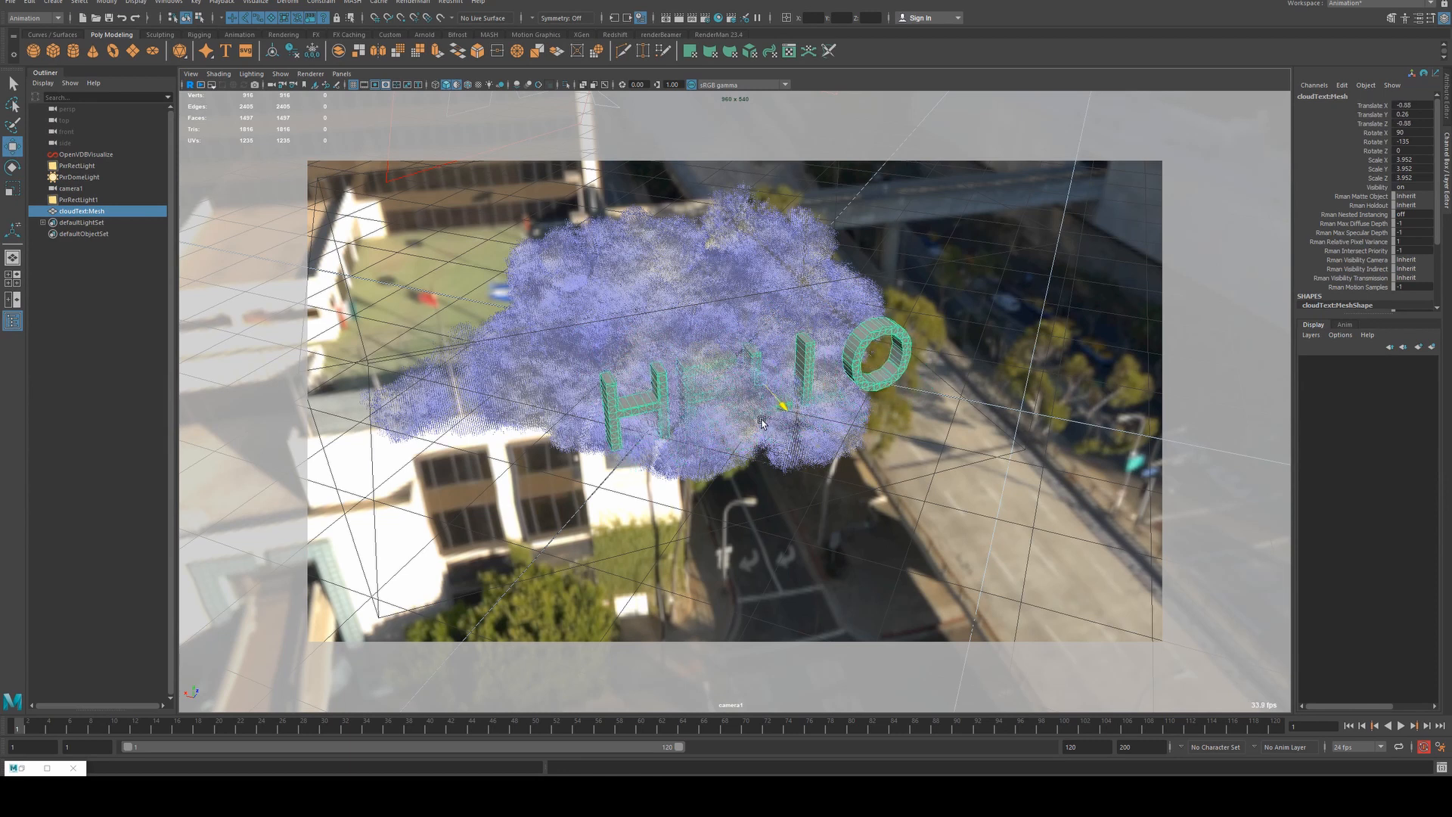
# Select the OpenVDB cloud volume and scale it along its Z axis to make it thinner
pyautogui.click(706, 305)
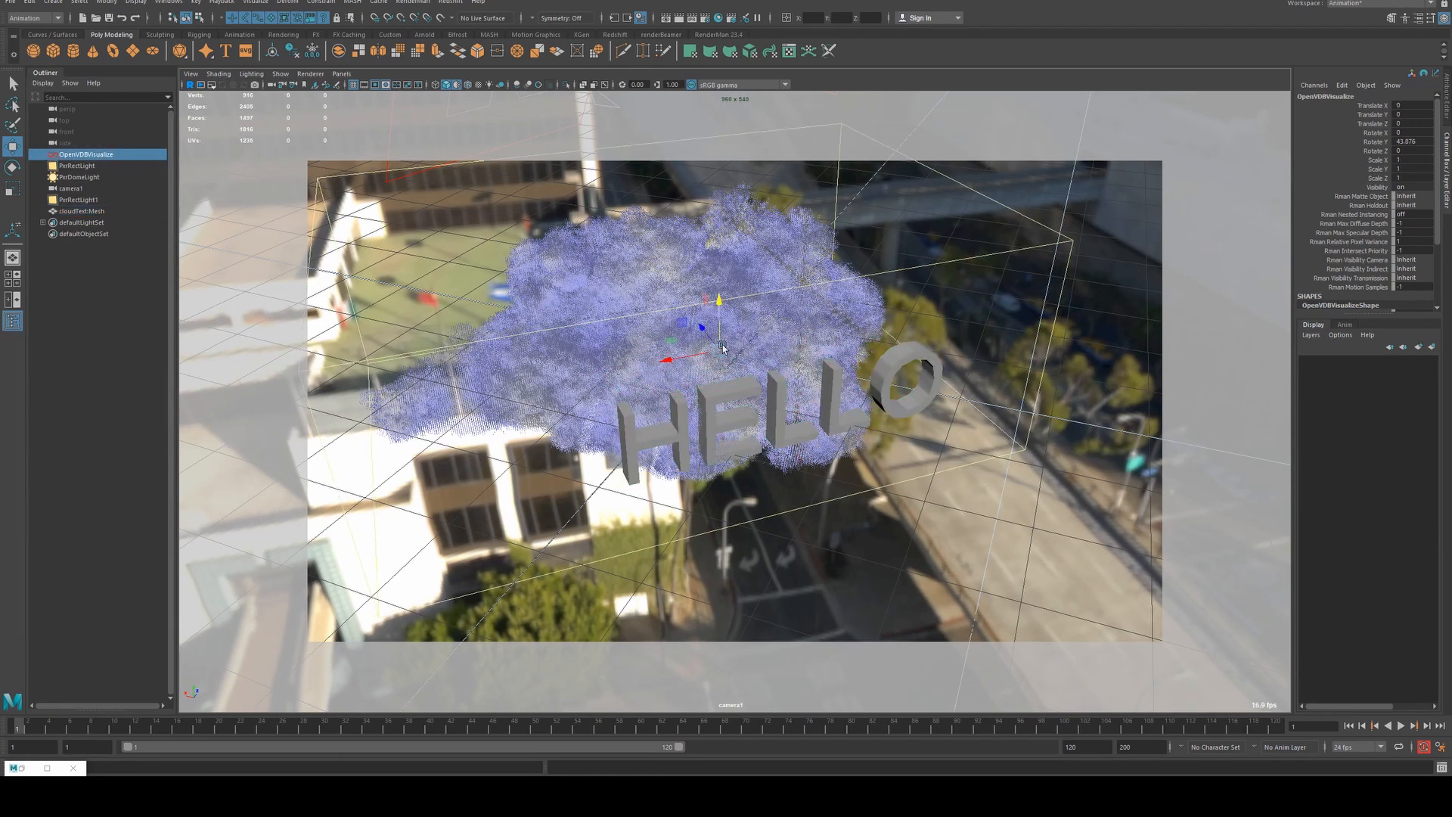
pyautogui.keyDown('alt'); pyautogui.moveTo(721, 346); pyautogui.dragTo(778, 357); pyautogui.keyUp('alt')
pyautogui.press('e')
pyautogui.press('r')
pyautogui.keyDown('alt'); pyautogui.moveTo(659, 338); pyautogui.dragTo(691, 348); pyautogui.keyUp('alt')
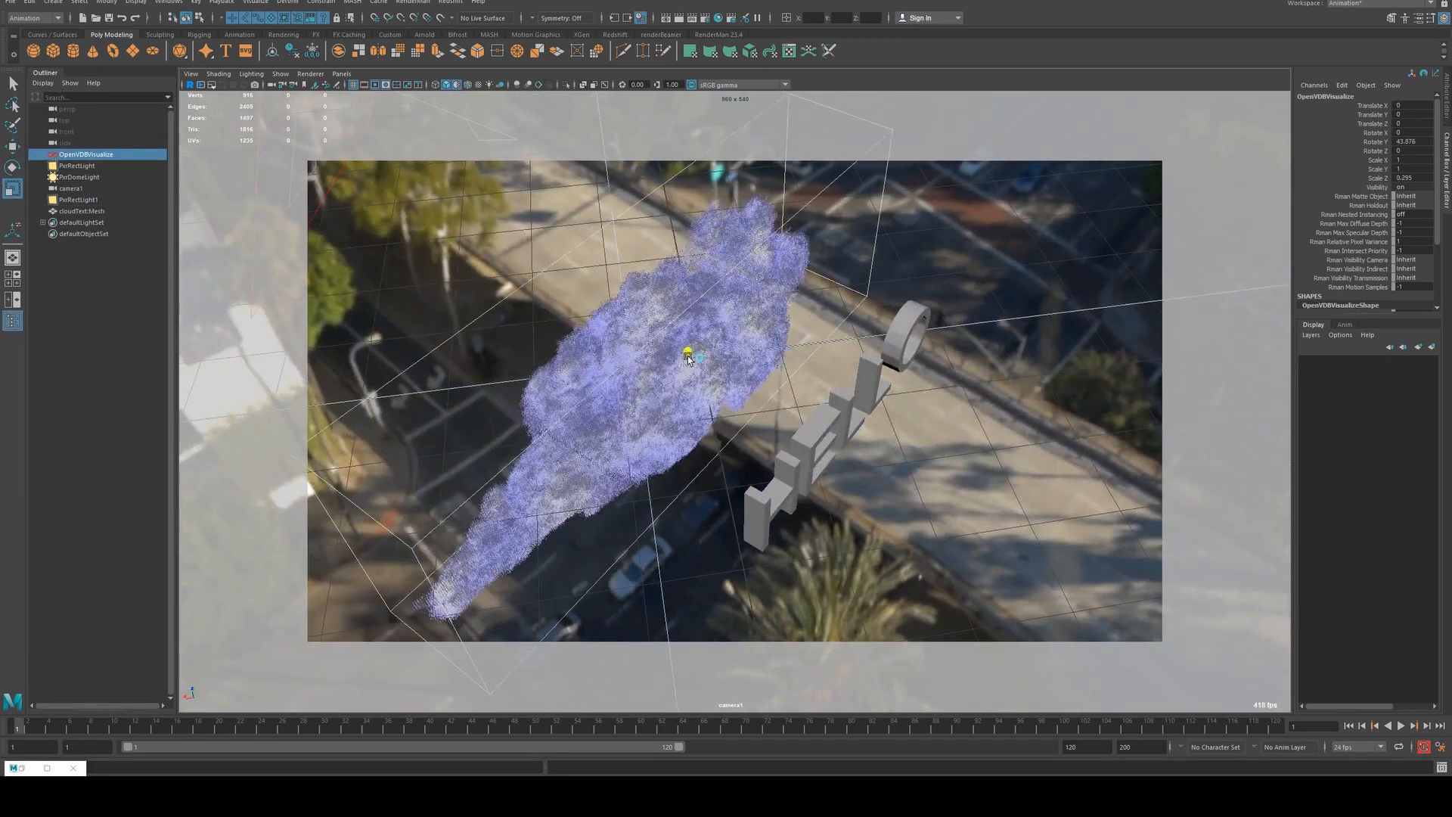
# Move the HELLO mesh closer to the thinned cloud, to about X -0.55, Y -0.05, Z -0.54
pyautogui.click(877, 428)
pyautogui.press('w')
pyautogui.moveTo(881, 431); pyautogui.dragTo(767, 300)
pyautogui.moveTo(764, 384); pyautogui.dragTo(765, 425)
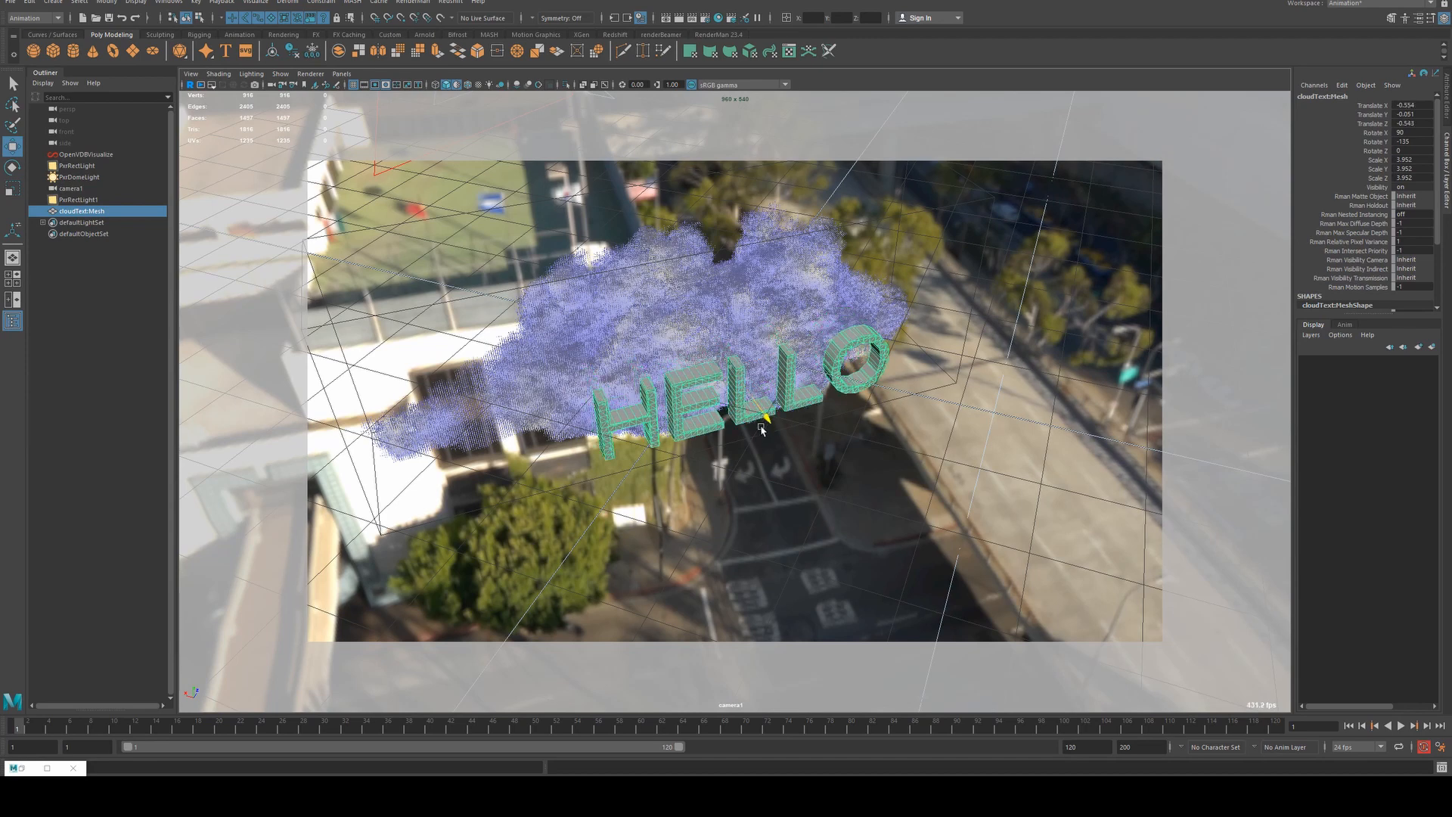
# Turn off Primary Visibility in the render stats of the HELLO mesh shape
pyautogui.keyDown('alt'); pyautogui.moveTo(848, 363); pyautogui.dragTo(790, 338); pyautogui.keyUp('alt')
pyautogui.press('q')
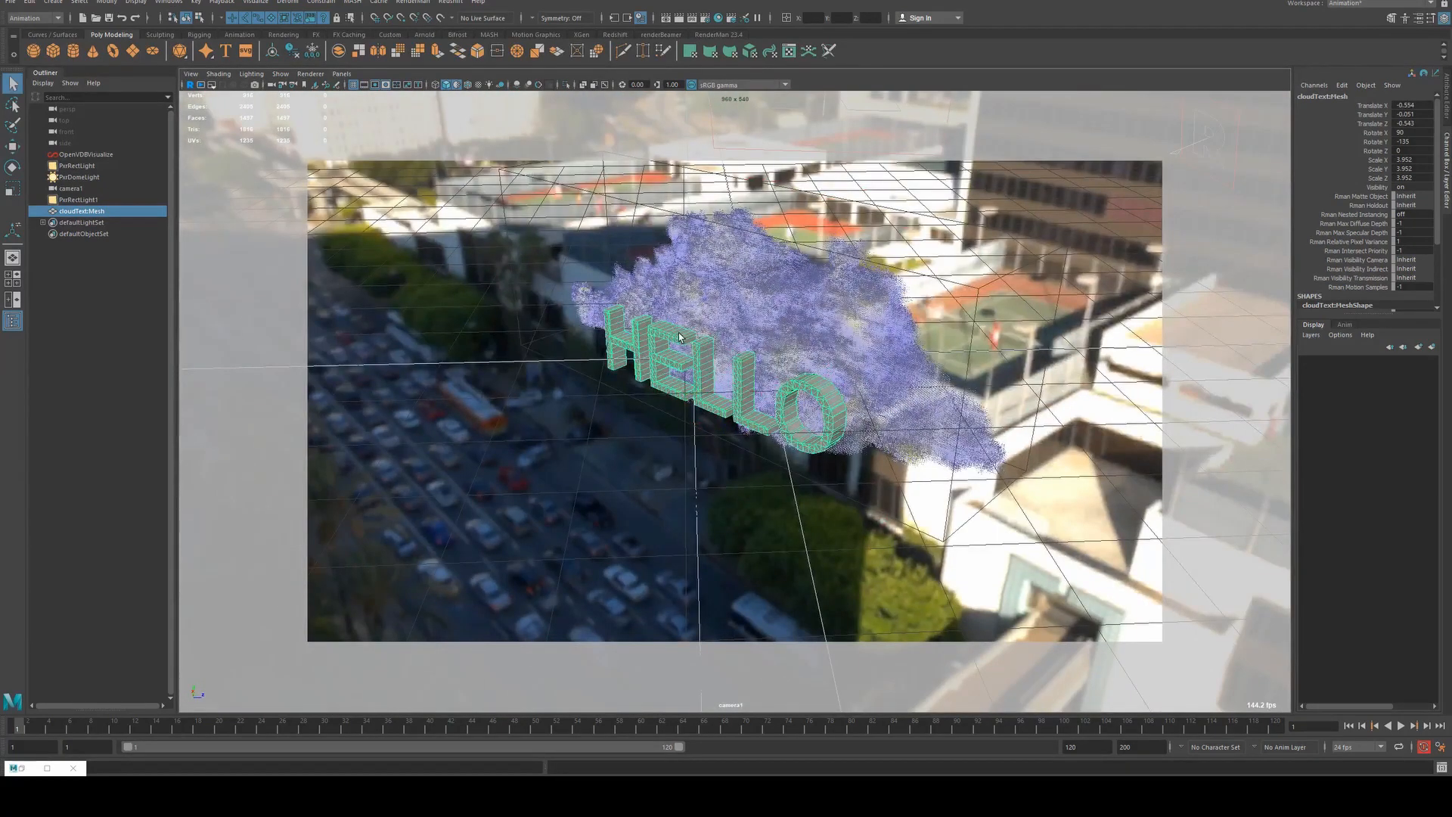
pyautogui.click(1447, 91)
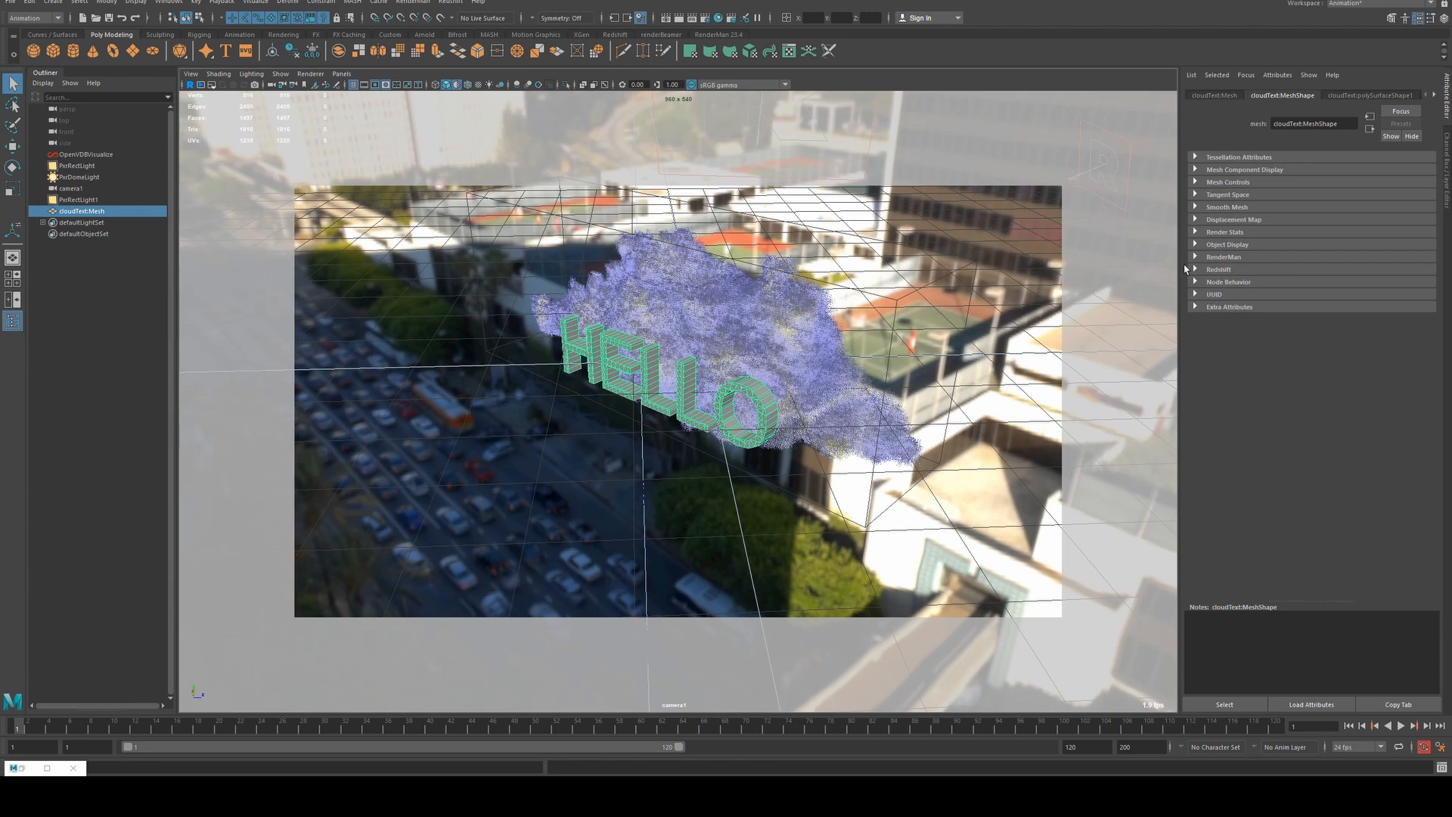
pyautogui.click(1198, 233)
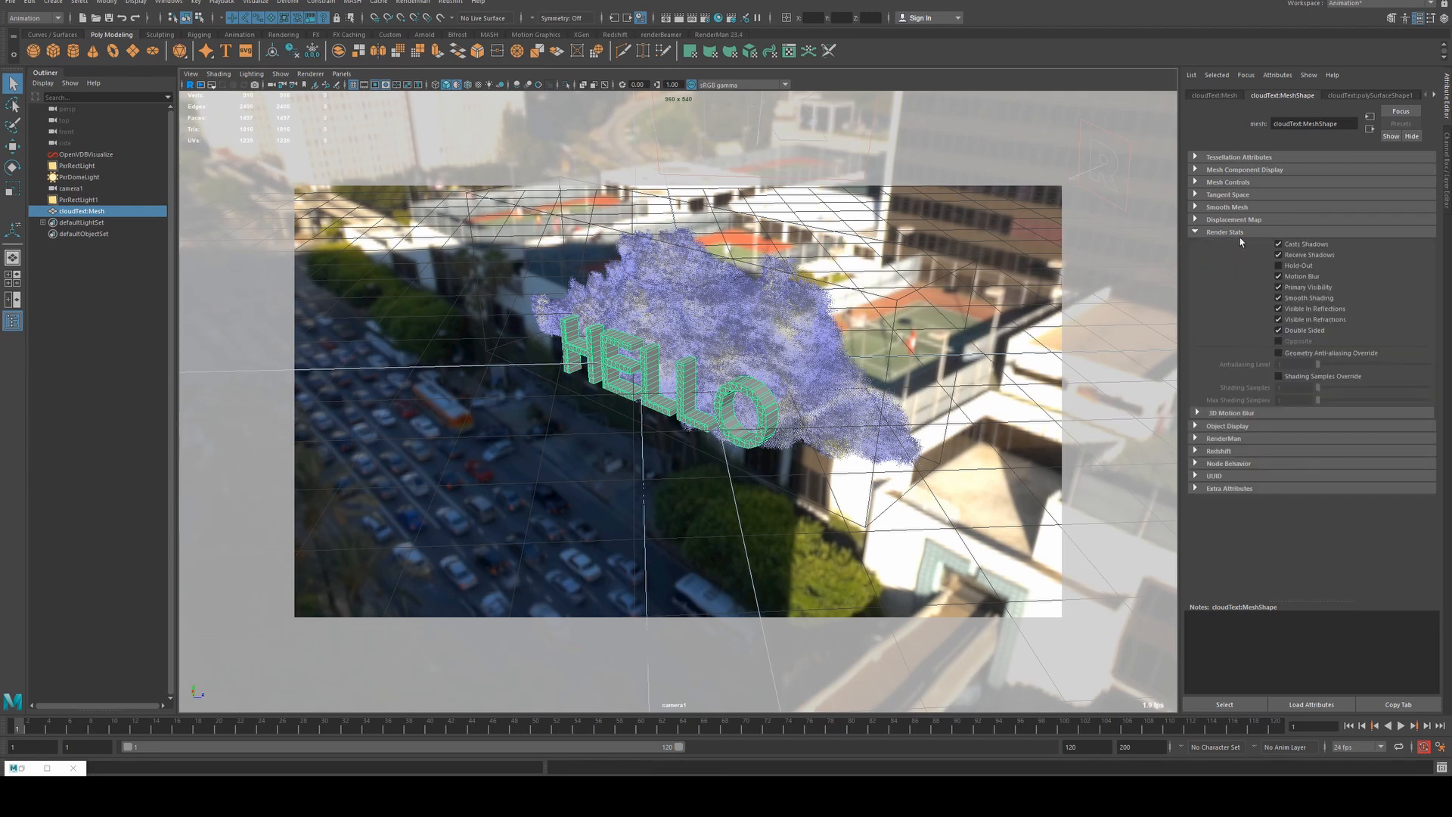
pyautogui.click(1278, 287)
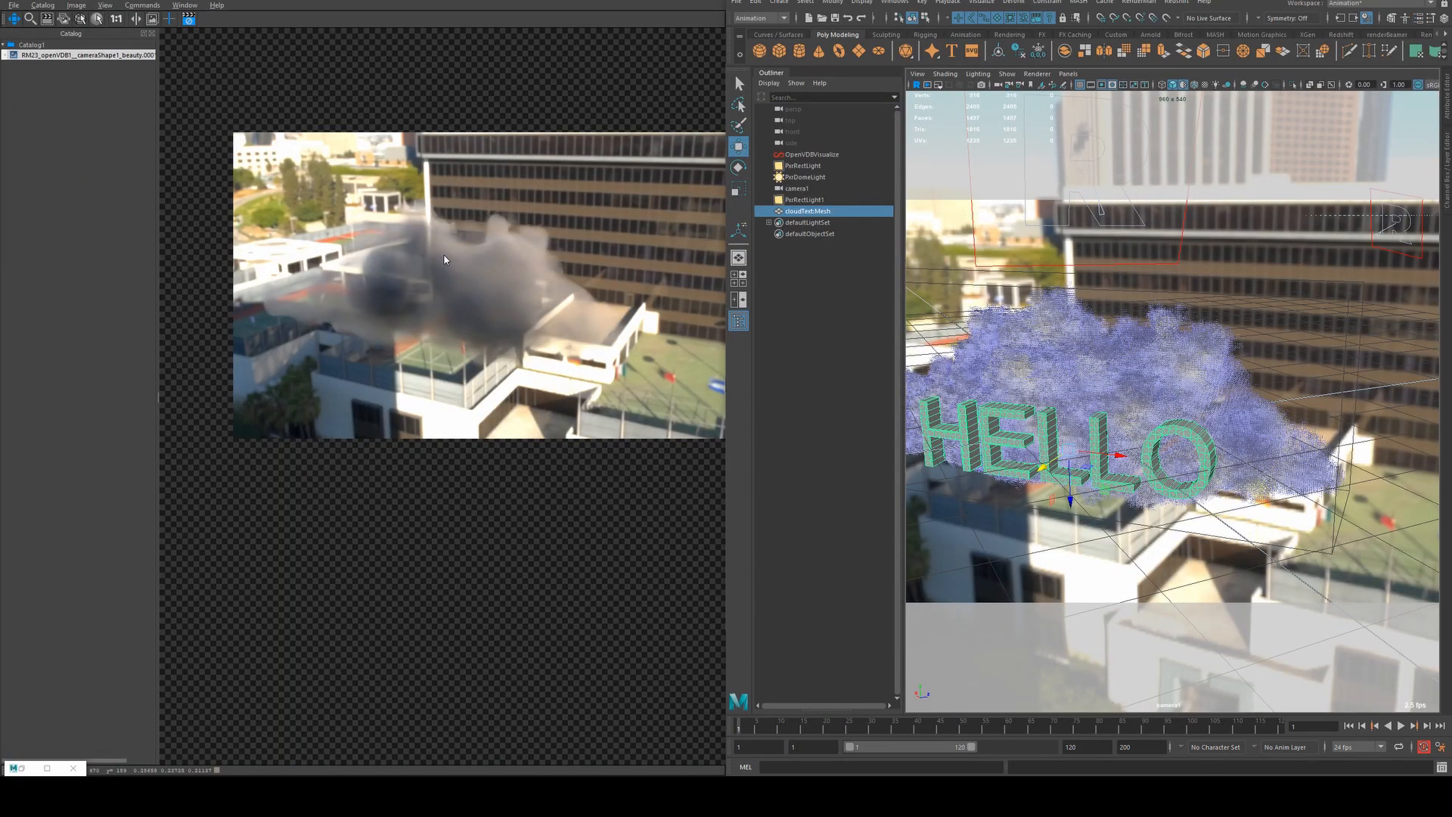
# Shift the HELLO mesh deeper into the cloud while the live render updates
pyautogui.moveTo(1035, 472); pyautogui.dragTo(1056, 464)
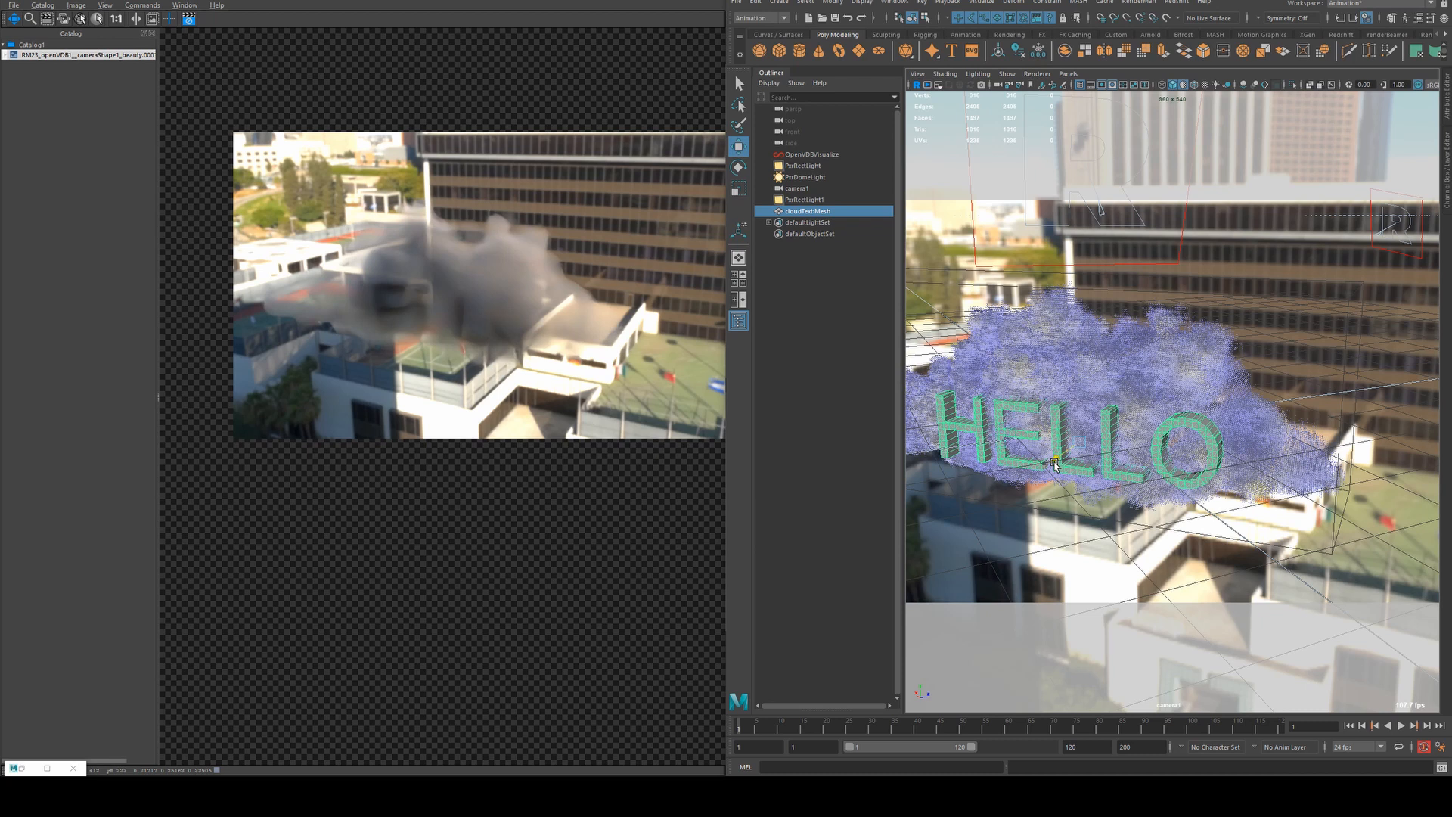
pyautogui.keyDown('alt'); pyautogui.moveTo(1055, 464); pyautogui.dragTo(1117, 392); pyautogui.keyUp('alt')
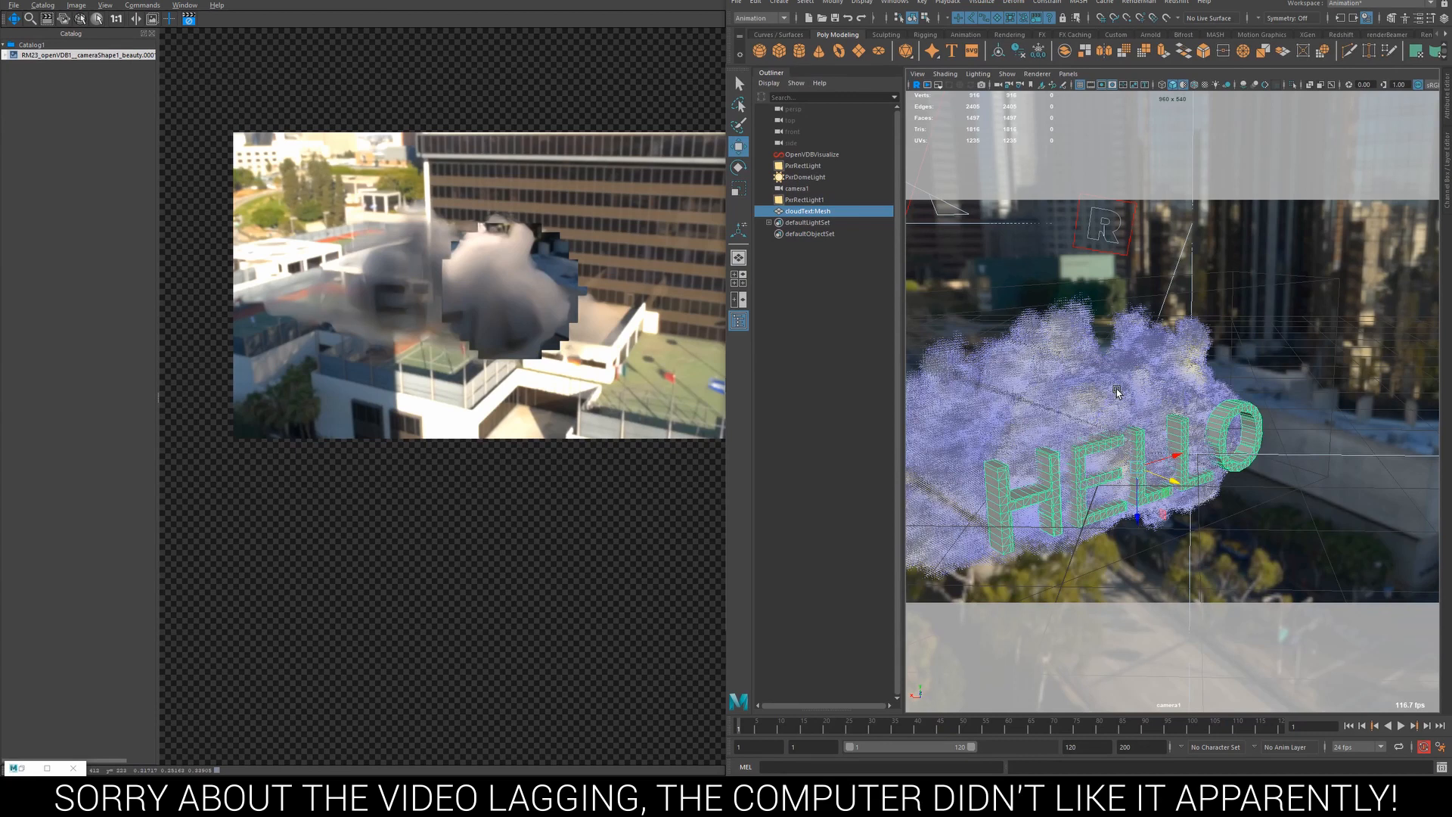
pyautogui.keyDown('alt'); pyautogui.moveTo(1117, 392); pyautogui.dragTo(1268, 523); pyautogui.keyUp('alt')
# Thicken the HELLO letters by scaling the mesh along its depth axis, and reposition them in the cloud
pyautogui.press('r')
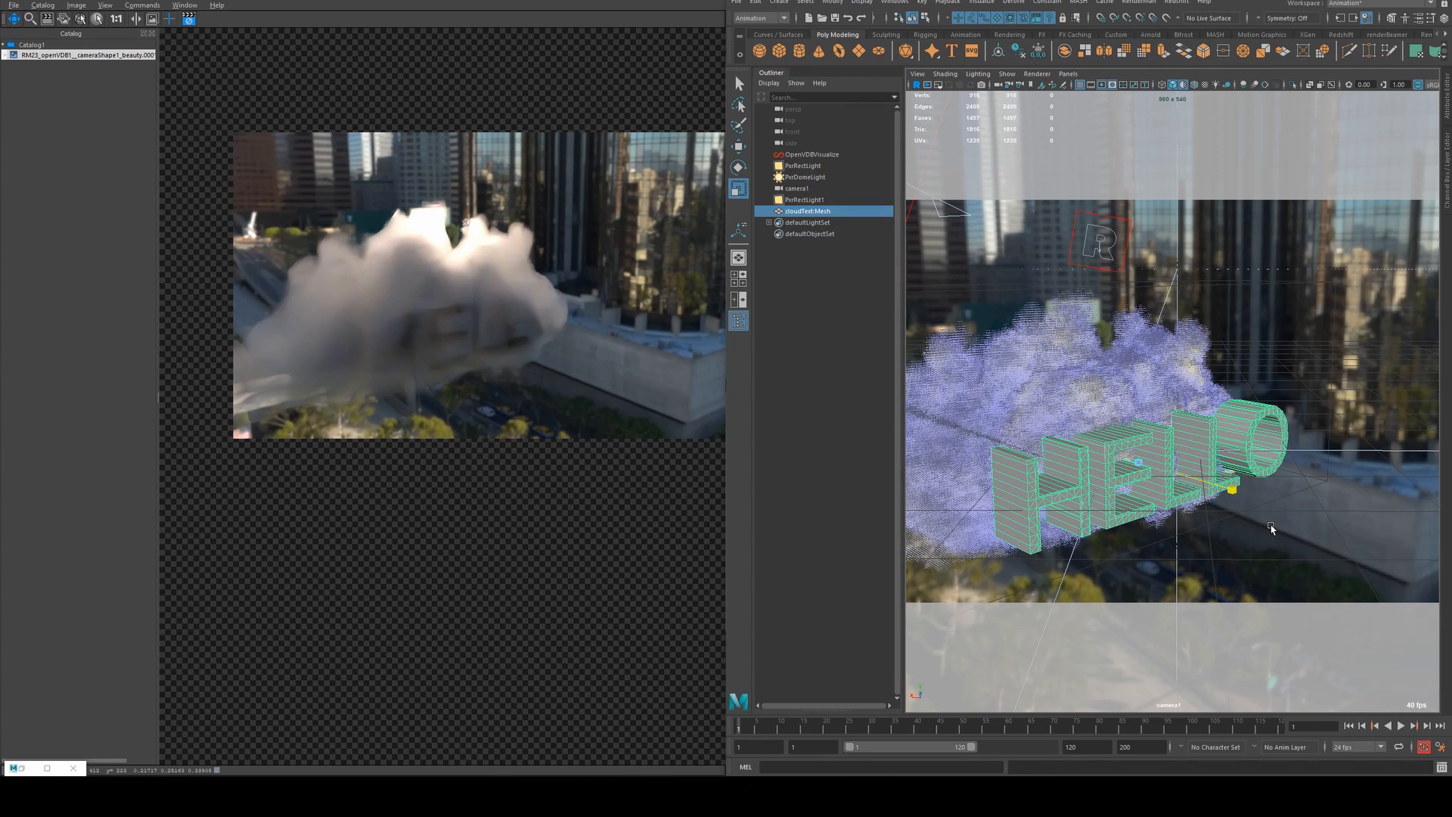
pyautogui.moveTo(1271, 528); pyautogui.dragTo(1283, 532)
pyautogui.press('w')
pyautogui.moveTo(1175, 471); pyautogui.dragTo(1145, 494)
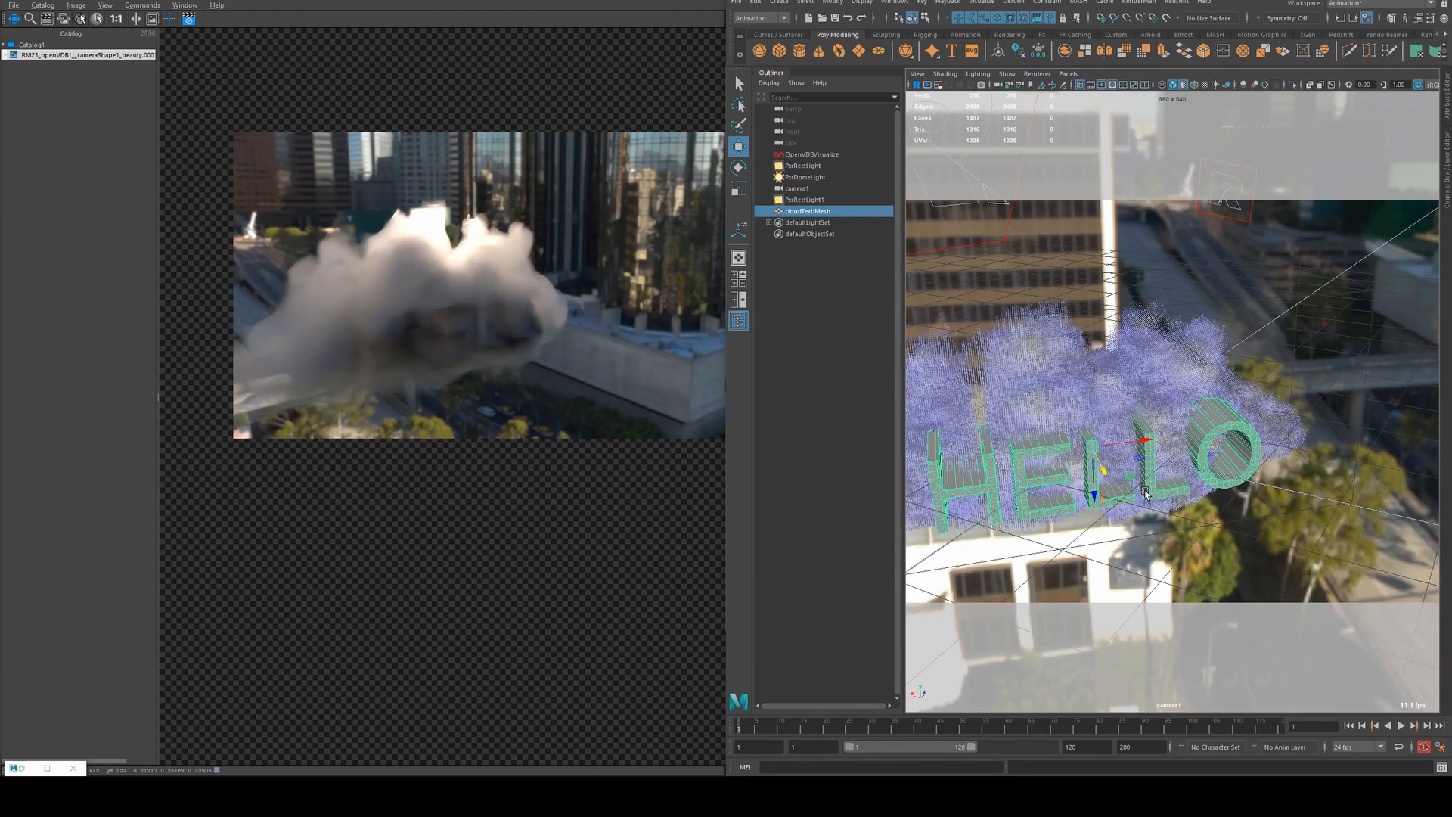
# Examine the HELLO letters in the live cloud render from several camera angles
pyautogui.keyDown('alt'); pyautogui.moveTo(1145, 494); pyautogui.dragTo(1132, 435); pyautogui.keyUp('alt')
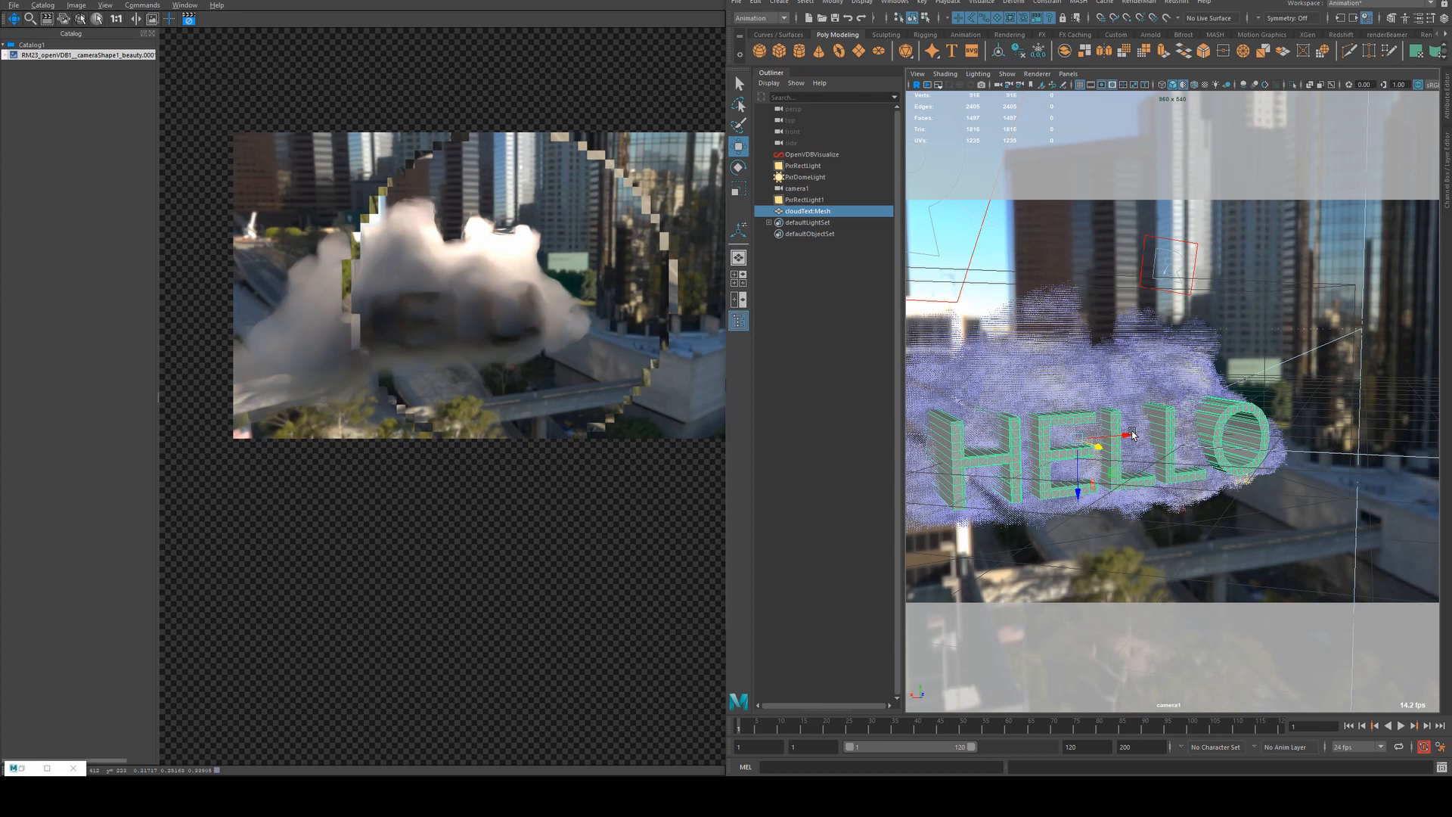
pyautogui.keyDown('alt'); pyautogui.moveTo(1132, 434); pyautogui.dragTo(1038, 376); pyautogui.keyUp('alt')
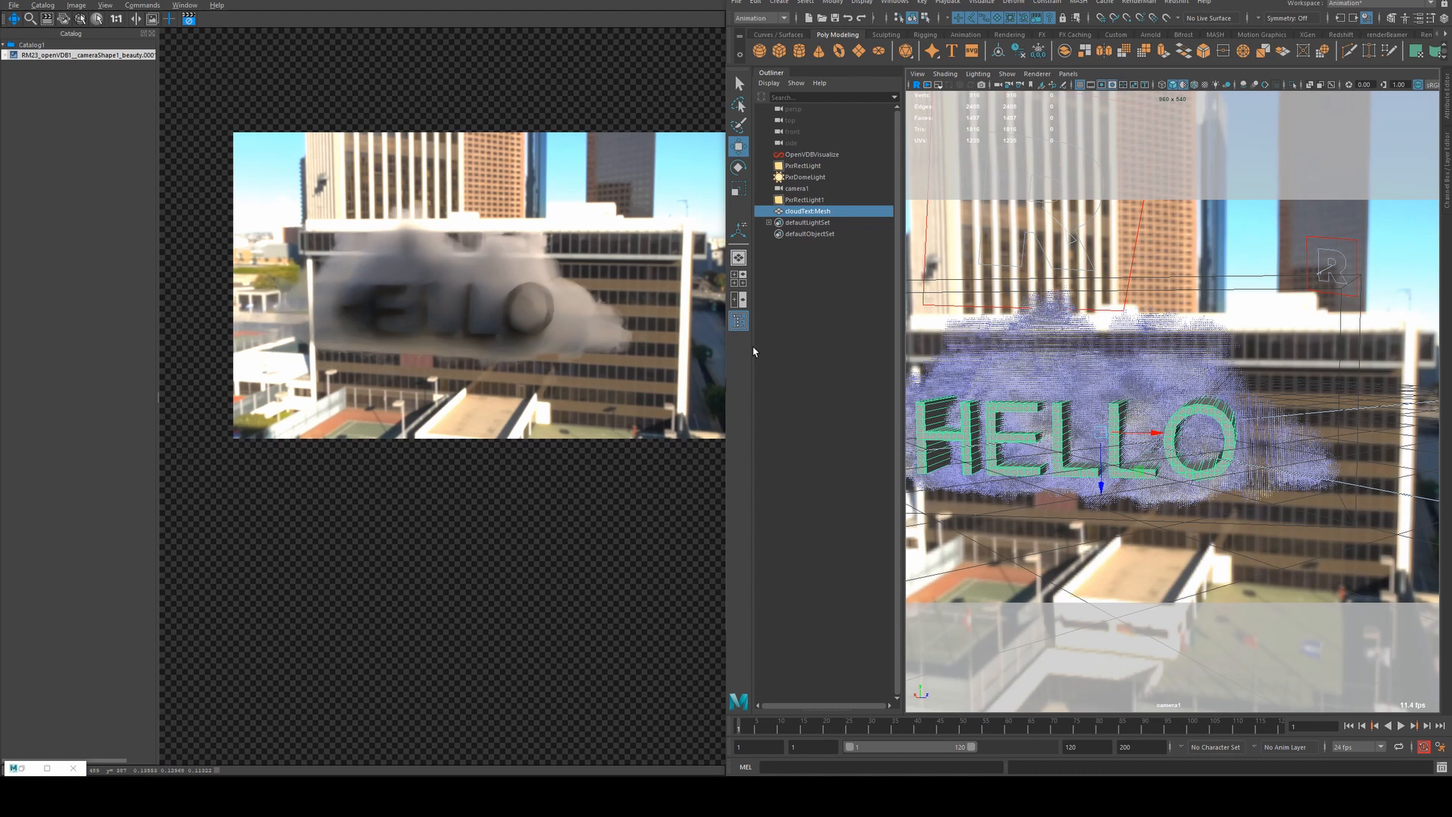
pyautogui.keyDown('alt'); pyautogui.moveTo(753, 352); pyautogui.dragTo(1111, 421); pyautogui.keyUp('alt')
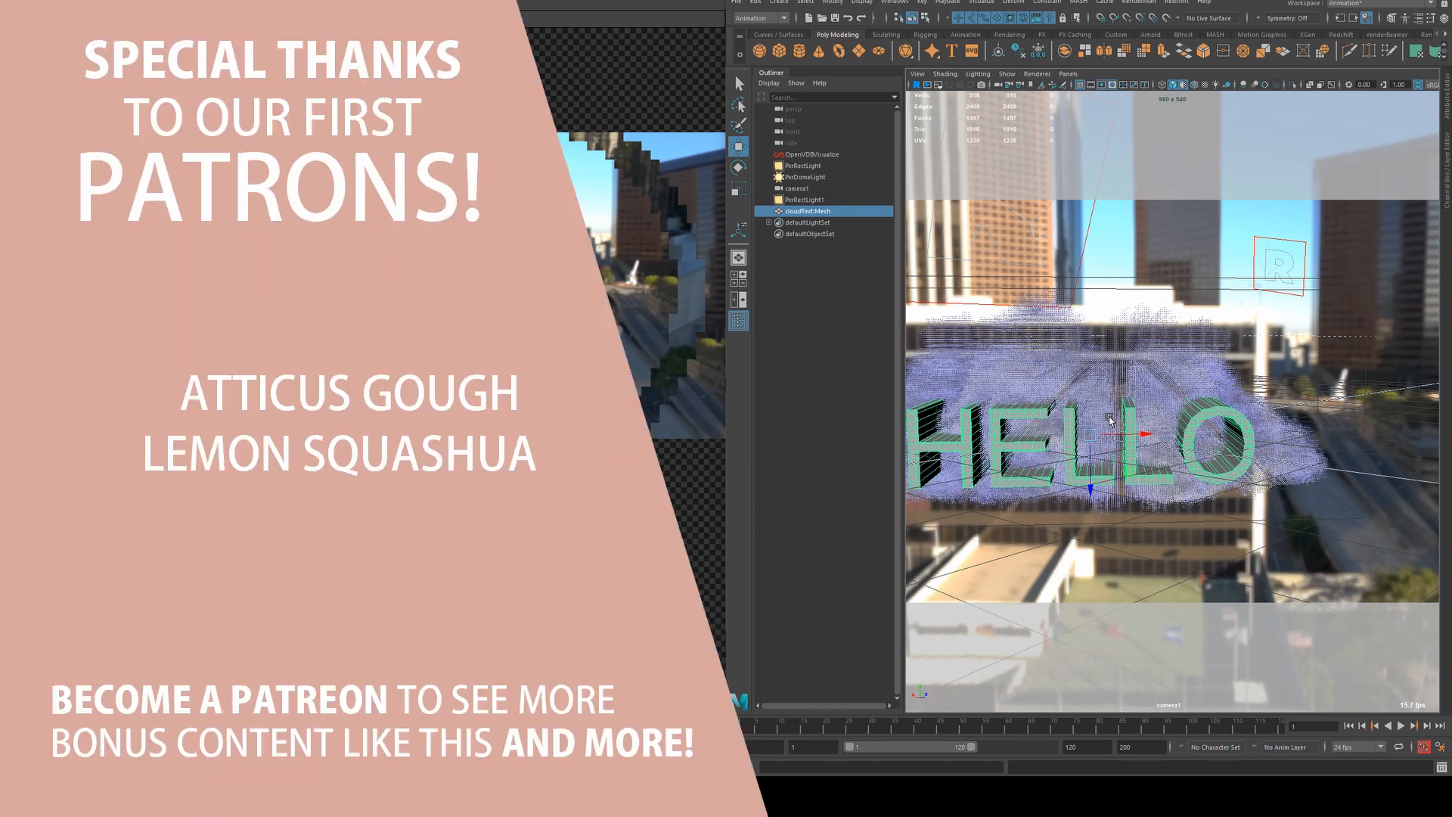
pyautogui.keyDown('alt'); pyautogui.moveTo(1111, 420); pyautogui.dragTo(1004, 311); pyautogui.keyUp('alt')
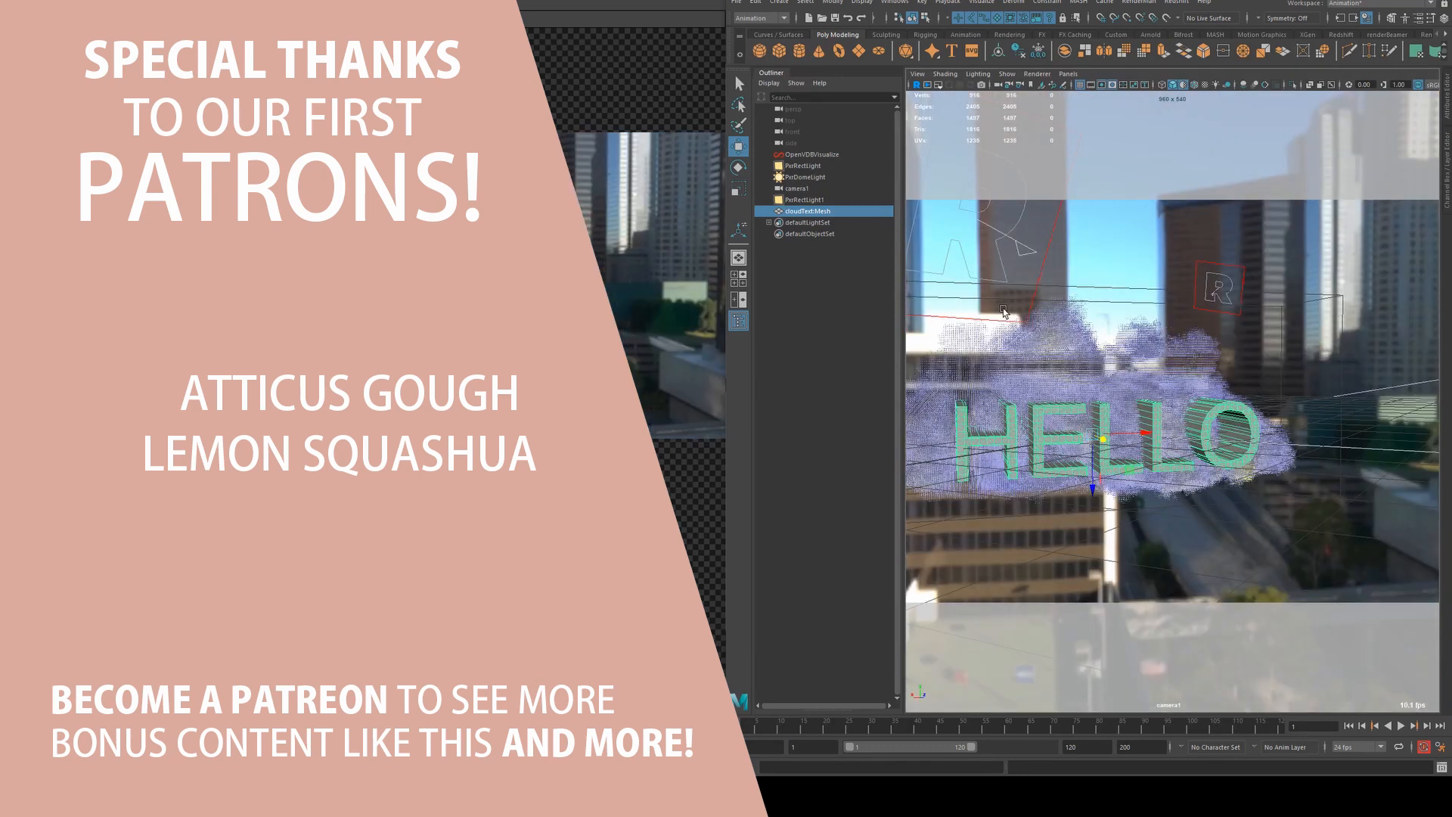